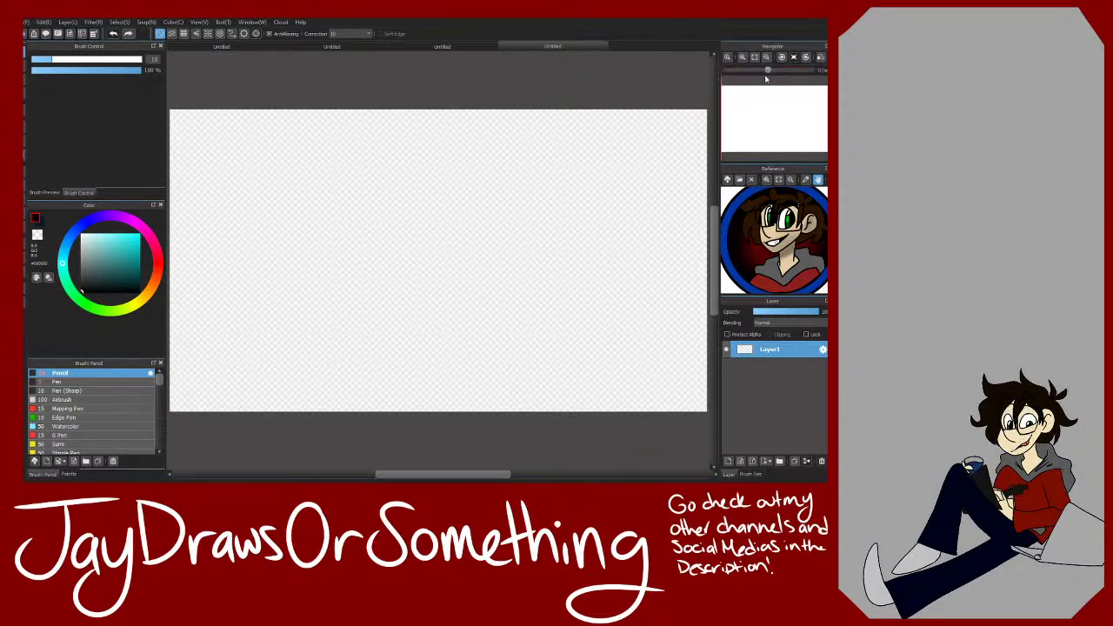
Step: Set the Pencil brush size to 5
left_click(743, 58)
left_click(742, 57)
left_click(742, 57)
left_click_drag(765, 107, 749, 107)
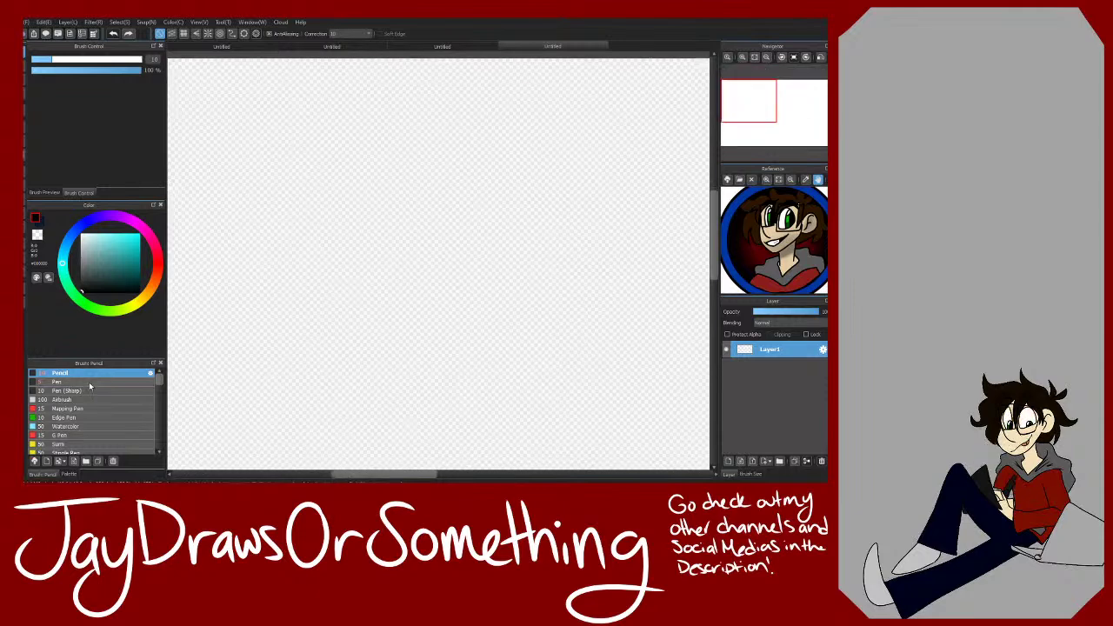
key("BackSpace")
type("5")
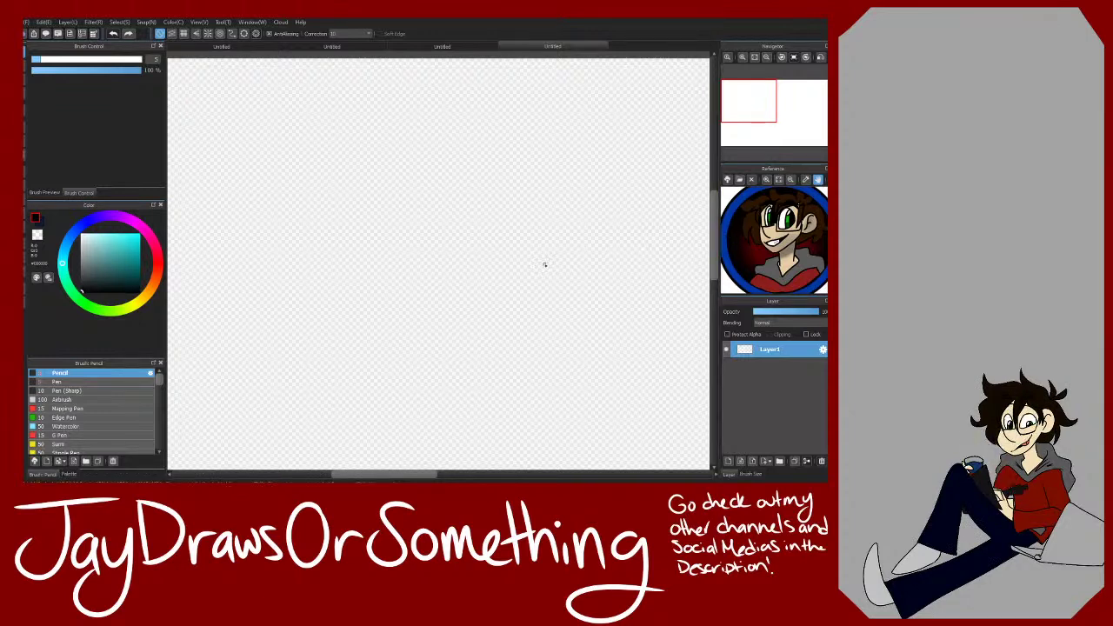
mouse_move(348, 139)
left_mouse_down()
mouse_move(396, 113)
mouse_move(444, 166)
left_mouse_up()
left_click(113, 34)
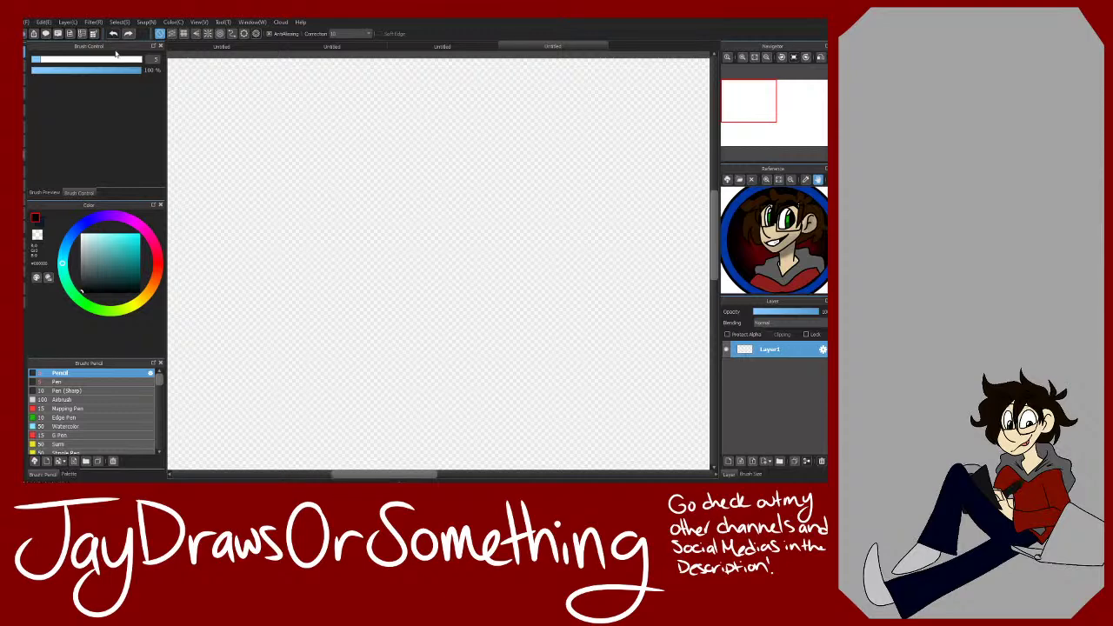
left_click_drag(744, 95, 739, 100)
left_click(742, 58)
left_click(742, 58)
mouse_move(368, 144)
left_mouse_down()
mouse_move(439, 193)
mouse_move(405, 218)
left_mouse_up()
key("ctrl+z")
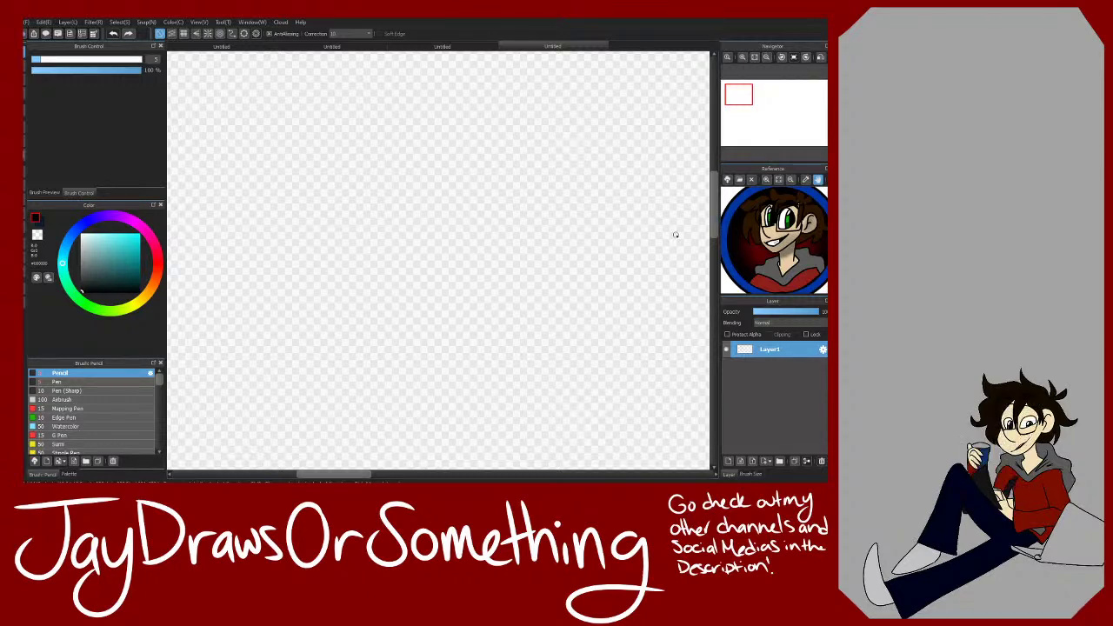
Step: Paste the copied texture image onto a new layer, enlarged and placed near the canvas's upper-left corner
key("ctrl+shift+n")
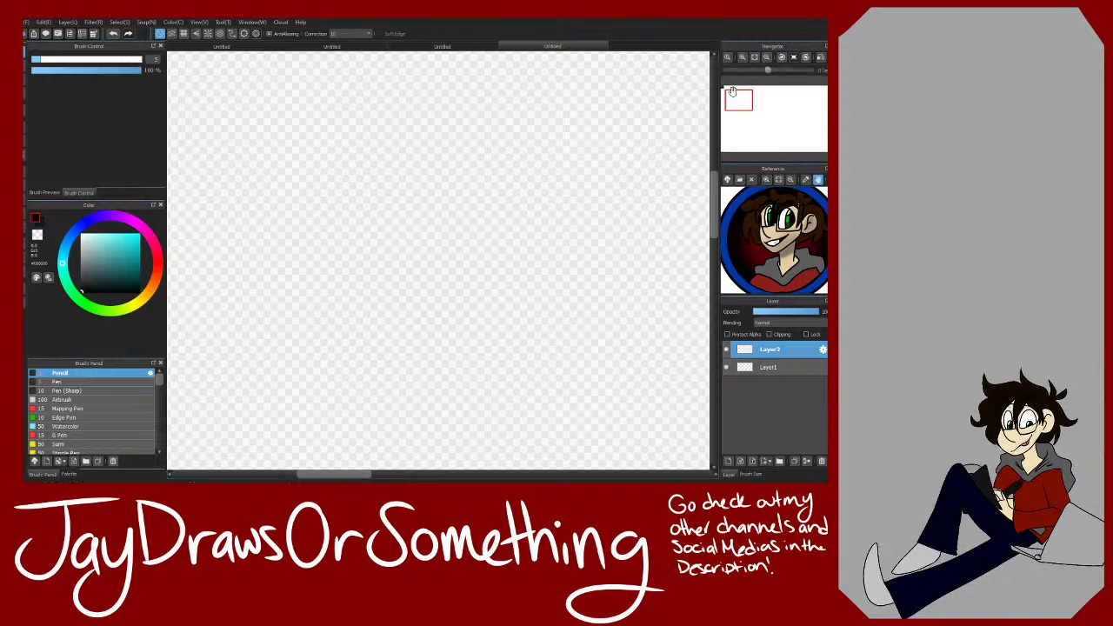
key("ctrl+v")
key("ctrl+t")
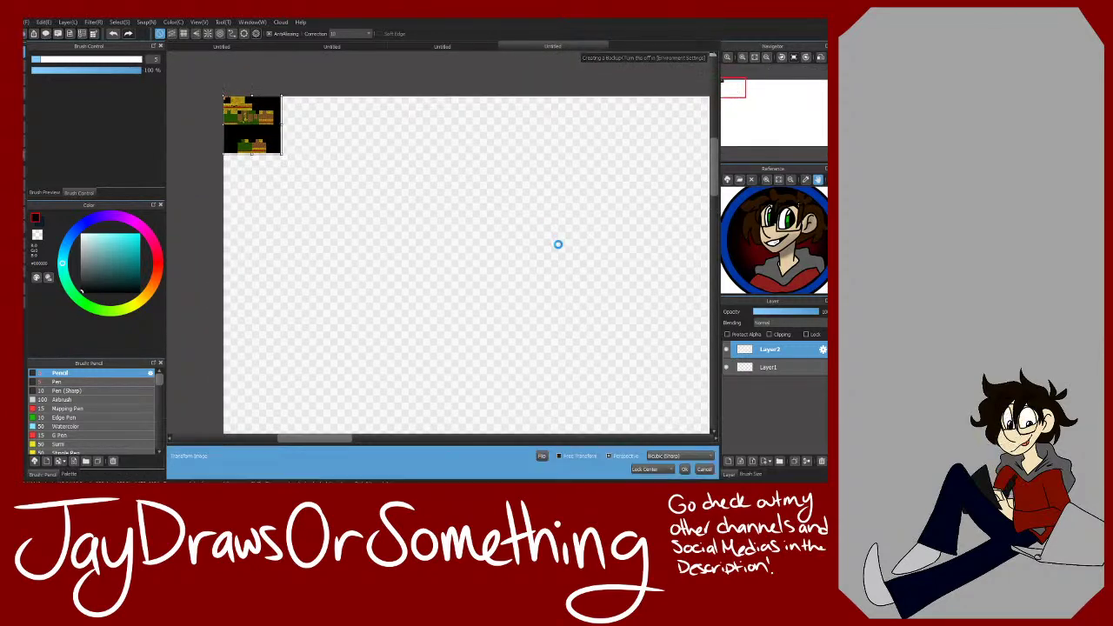
scroll(522, 235, "down", 3)
left_click_drag(386, 213, 486, 312)
left_click_drag(427, 269, 535, 364)
left_click_drag(595, 192, 571, 219)
left_click_drag(518, 272, 501, 283)
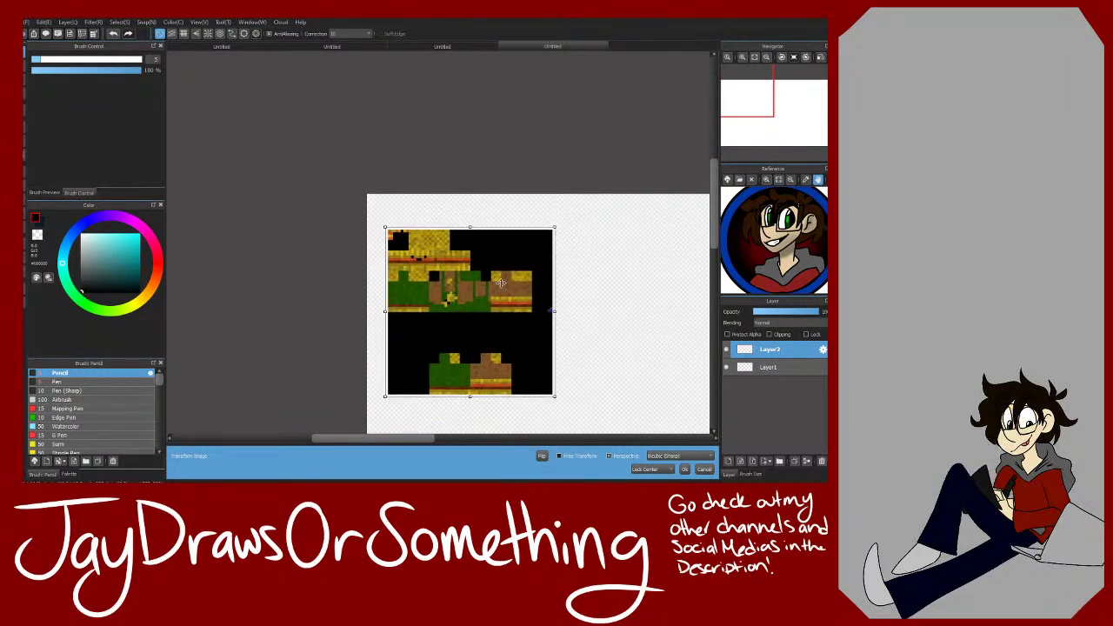
left_click(684, 468)
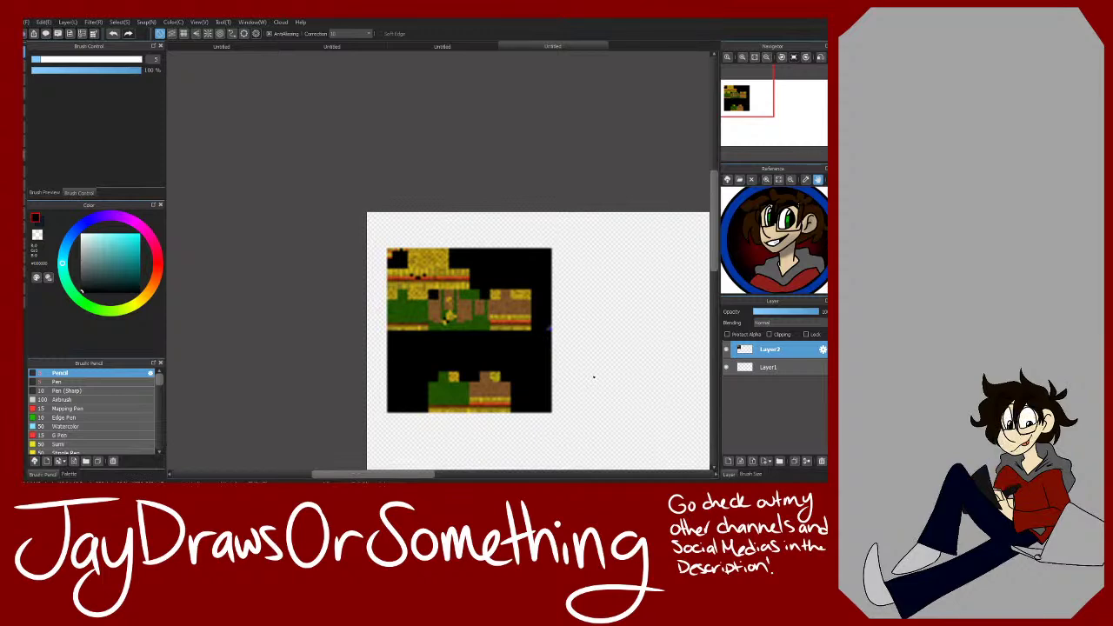
Step: Move the texture image's layer below the empty Layer1
double_click(742, 58)
left_click_drag(768, 349, 766, 373)
left_click_drag(751, 96, 739, 98)
Step: Sample the texture's green as the drawing colour and lower the texture layer's opacity so it is faint
left_click(770, 312)
left_click_drag(775, 312, 819, 312)
right_click(286, 201)
left_click(773, 312)
Step: On Layer1, sketch a circle for the head with a vertical and a slanted horizontal guideline over the faded texture
left_click(745, 350)
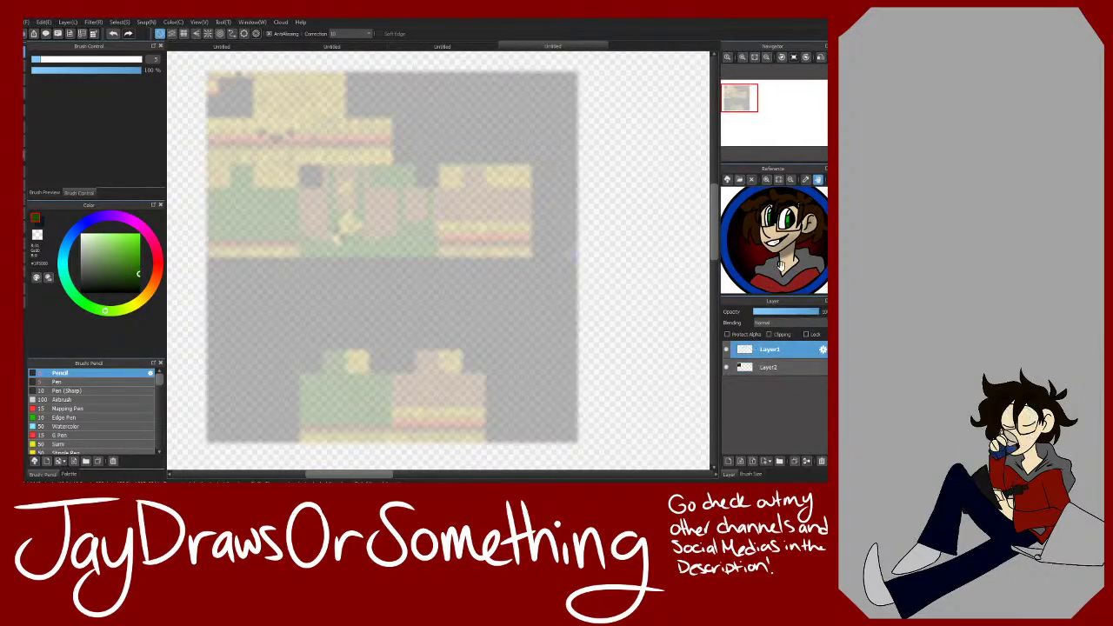
left_click(746, 101)
left_click(743, 57)
left_click_drag(742, 95, 739, 98)
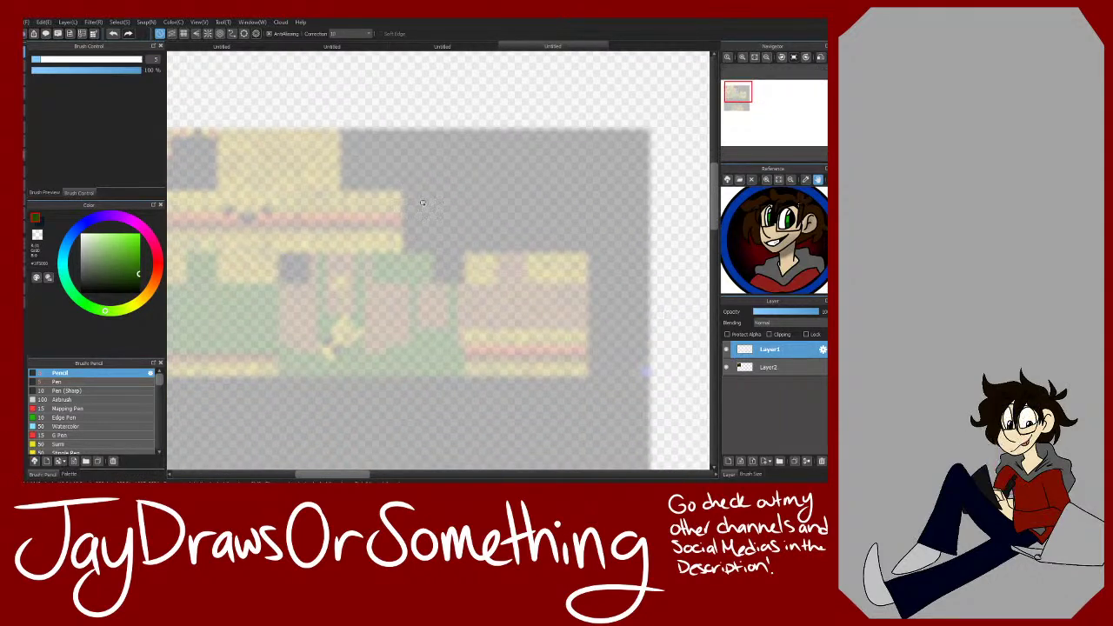
mouse_move(397, 102)
left_mouse_down()
mouse_move(361, 115)
mouse_move(397, 215)
mouse_move(379, 105)
mouse_move(393, 263)
left_mouse_up()
mouse_move(311, 180)
left_mouse_down()
mouse_move(477, 146)
mouse_move(449, 144)
left_mouse_up()
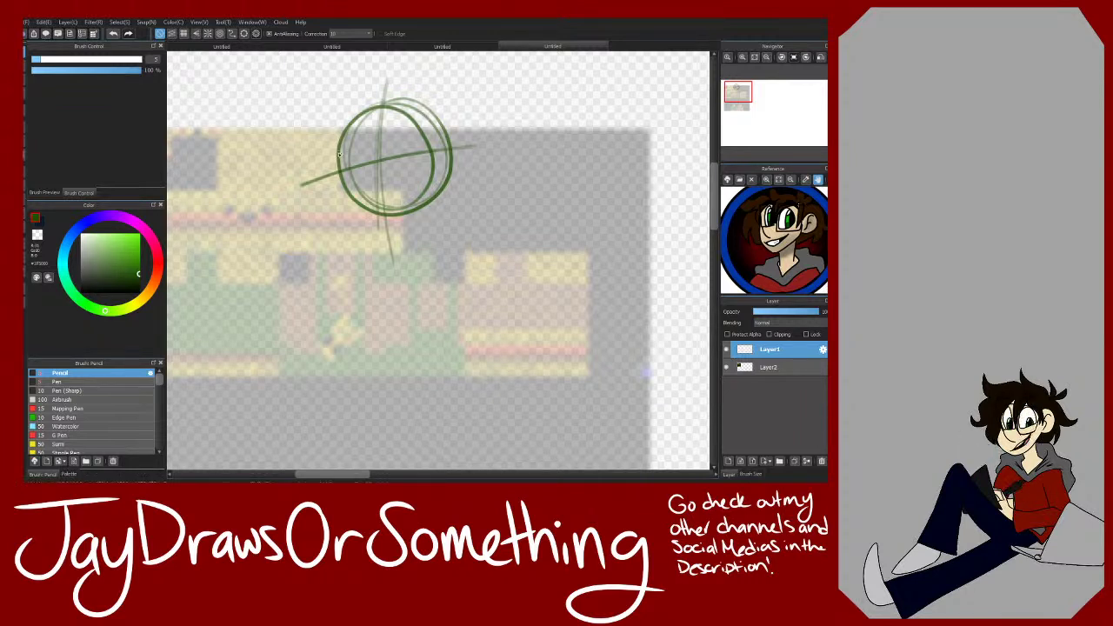
Step: Sketch the jaw below the head circle, the ear shape beside it and the neck lines
left_click_drag(339, 154, 391, 265)
left_click_drag(452, 118, 449, 182)
mouse_move(455, 137)
left_mouse_down()
mouse_move(414, 235)
mouse_move(374, 271)
mouse_move(416, 247)
left_mouse_up()
mouse_move(452, 150)
left_mouse_down()
mouse_move(479, 130)
mouse_move(477, 188)
mouse_move(443, 195)
mouse_move(434, 278)
mouse_move(403, 278)
left_mouse_up()
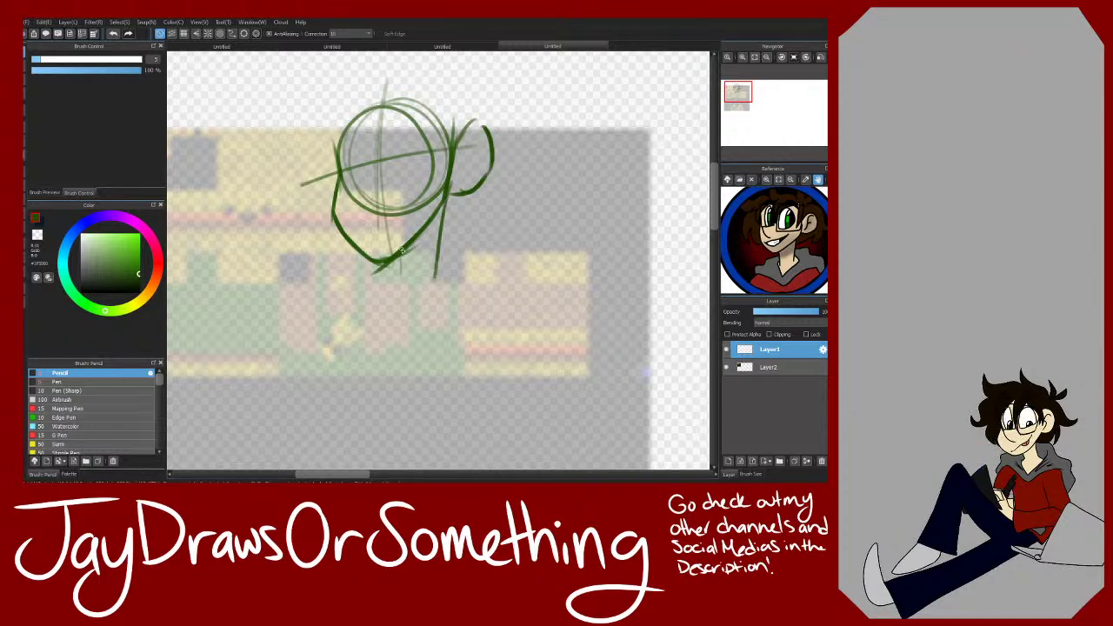
Step: Sketch the two sloping shoulder lines from the base of the neck
mouse_move(451, 186)
left_mouse_down()
mouse_move(434, 277)
mouse_move(361, 309)
left_mouse_up()
left_click_drag(383, 288, 341, 320)
mouse_move(447, 252)
left_mouse_down()
mouse_move(438, 276)
mouse_move(476, 322)
left_mouse_up()
left_click_drag(404, 270, 337, 329)
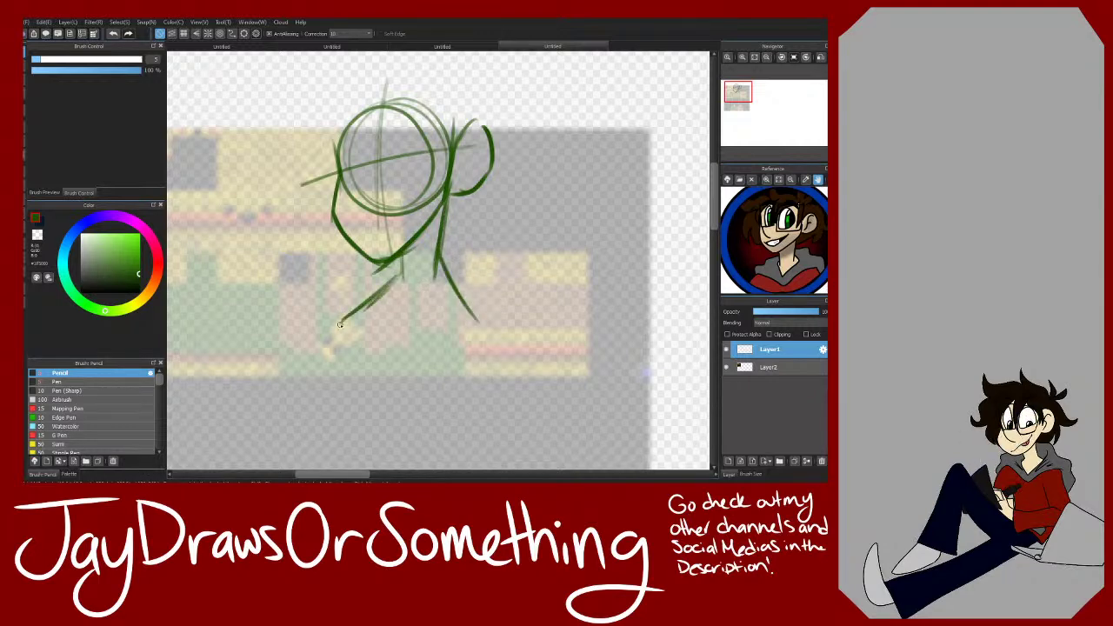
left_click(766, 56)
left_click(766, 56)
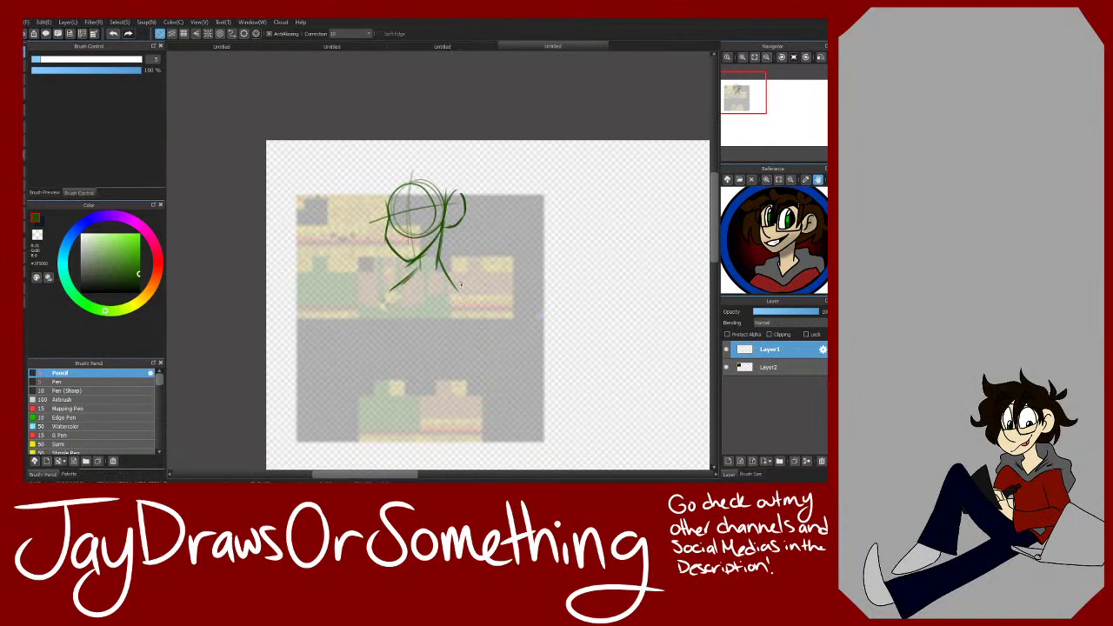
left_click_drag(442, 265, 470, 297)
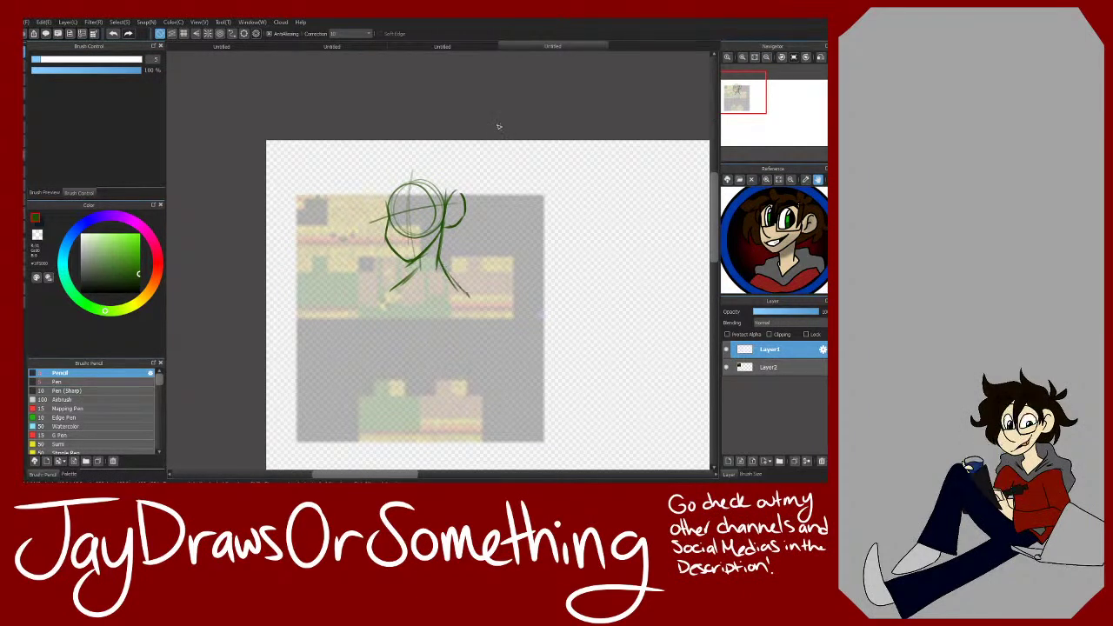
Step: Sketch the torso outline from the rounded ribcage through the waist to the pointed pelvis
left_click_drag(390, 290, 409, 334)
mouse_move(466, 296)
left_mouse_down()
mouse_move(440, 341)
mouse_move(414, 345)
left_mouse_up()
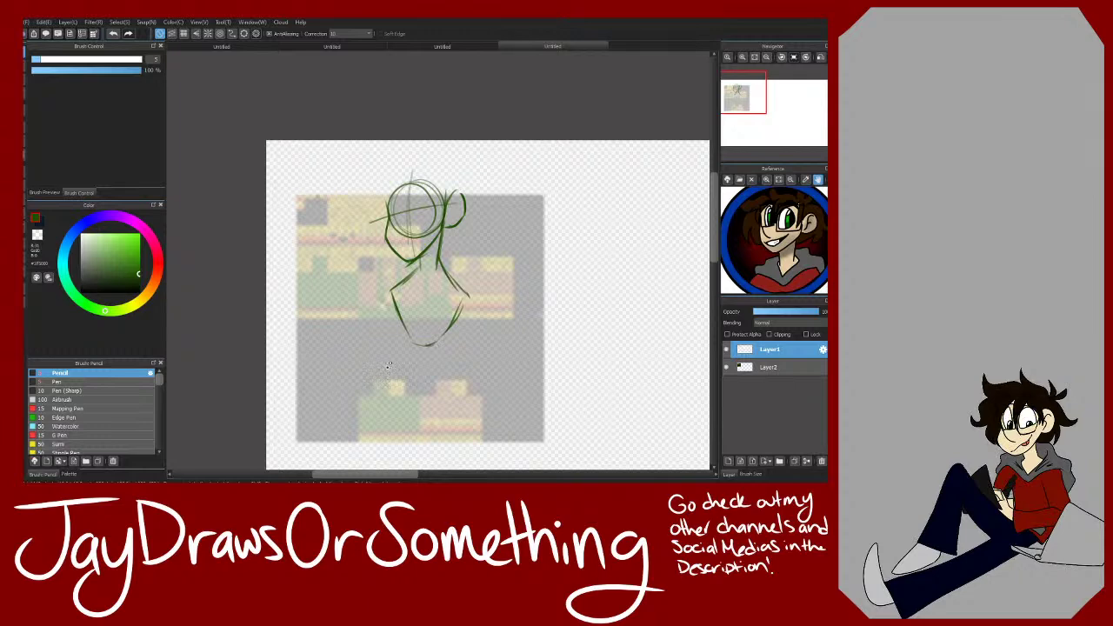
left_click_drag(741, 101, 742, 114)
mouse_move(400, 201)
left_mouse_down()
mouse_move(401, 230)
mouse_move(377, 238)
mouse_move(402, 230)
mouse_move(343, 258)
mouse_move(404, 257)
mouse_move(374, 288)
mouse_move(402, 258)
left_mouse_up()
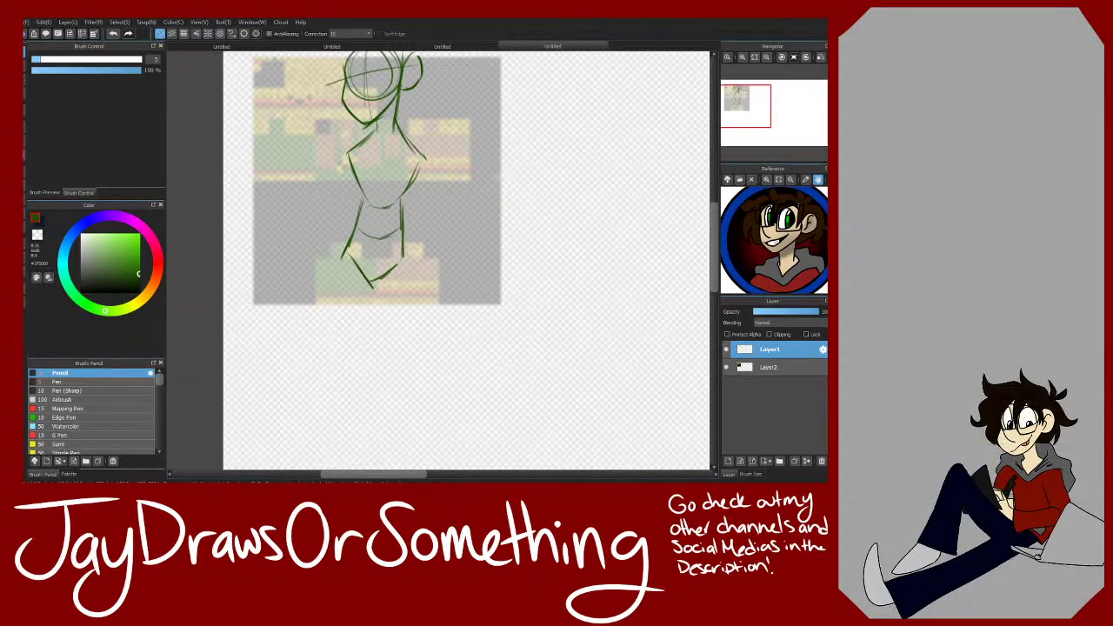
Step: Draw joint circles at both hips and both shoulders of the figure
left_click(733, 110)
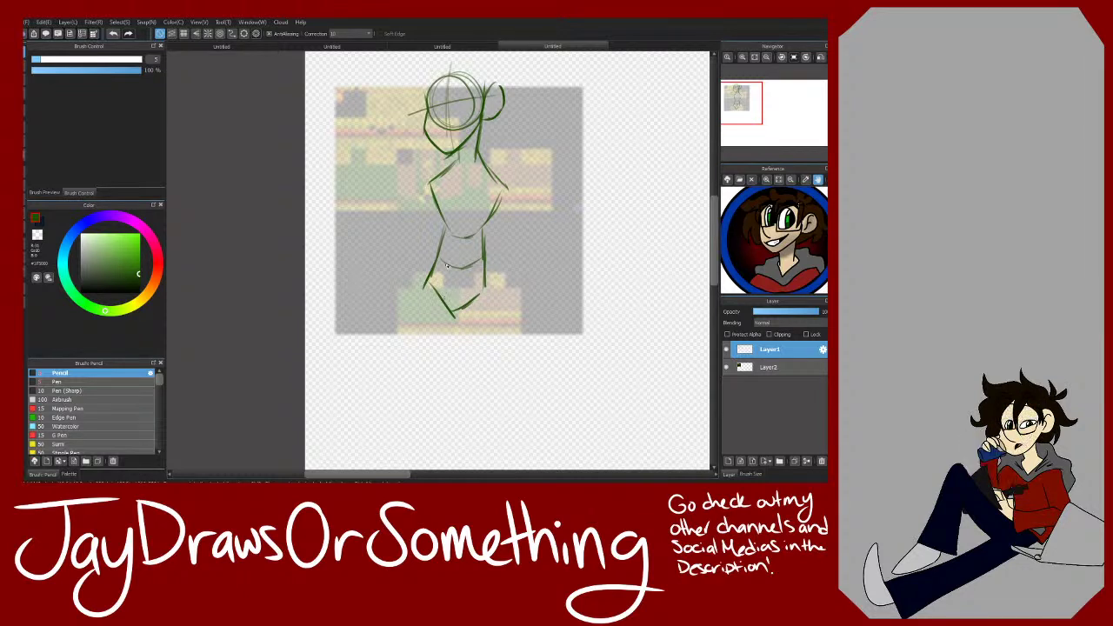
mouse_move(448, 306)
left_mouse_down()
mouse_move(446, 289)
mouse_move(469, 290)
mouse_move(465, 317)
mouse_move(459, 301)
left_mouse_up()
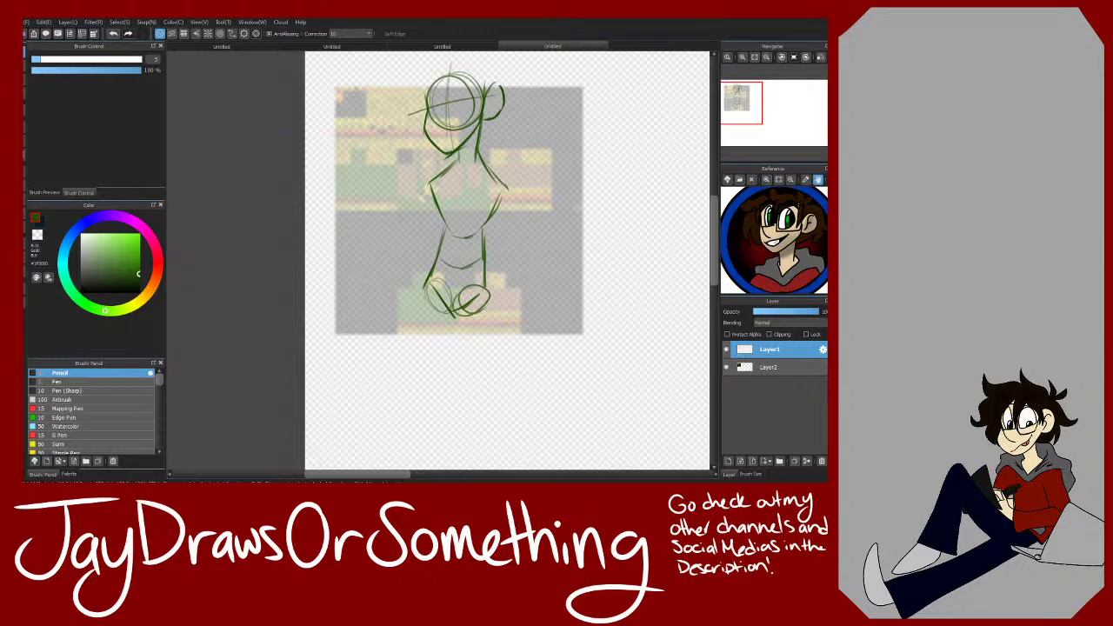
mouse_move(434, 183)
left_mouse_down()
mouse_move(426, 199)
mouse_move(442, 186)
mouse_move(488, 208)
mouse_move(506, 184)
left_mouse_up()
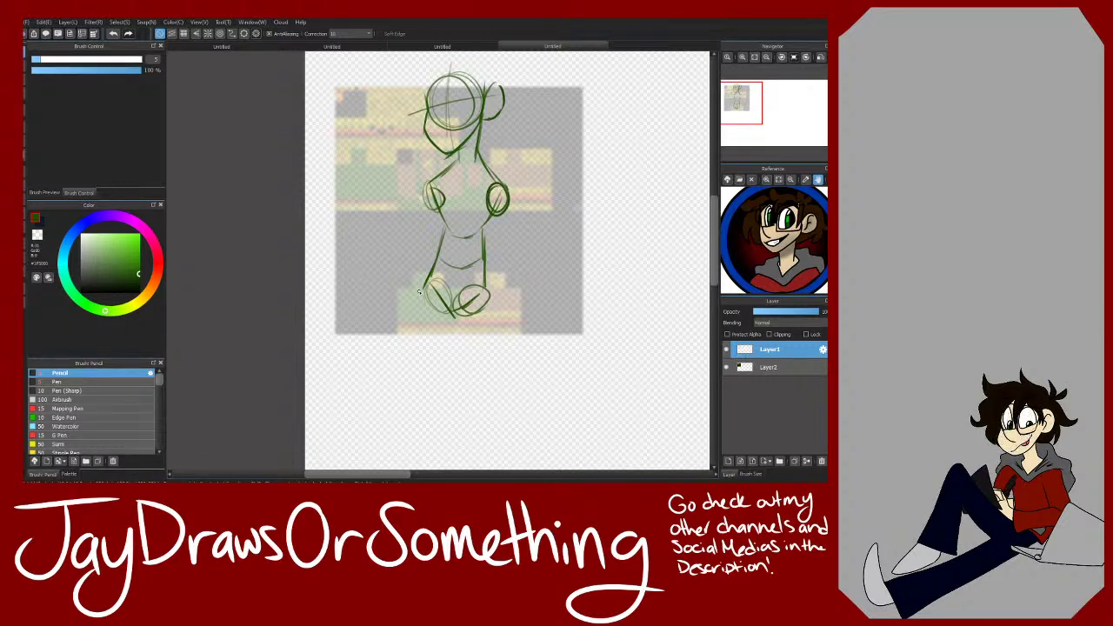
Step: Draw a vertical leg guideline down from the right-hand hip circle
left_click(765, 57)
left_click(765, 57)
left_click_drag(747, 111, 745, 118)
left_click_drag(382, 238, 385, 288)
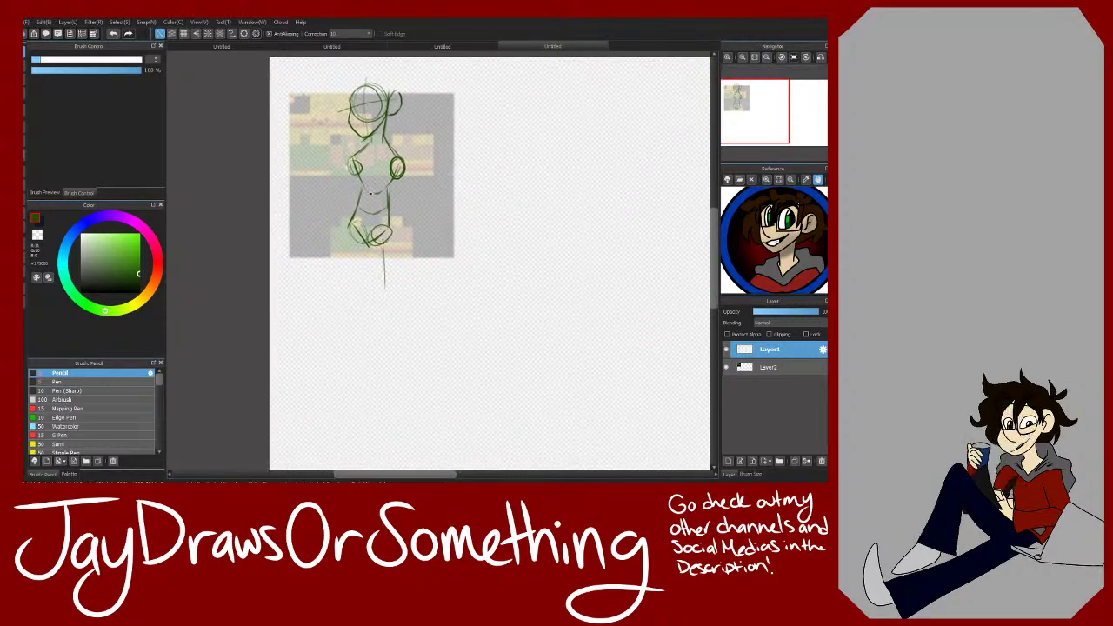
left_click_drag(370, 241, 376, 282)
left_click_drag(391, 230, 389, 281)
left_click(113, 33)
left_click(113, 33)
left_click(113, 33)
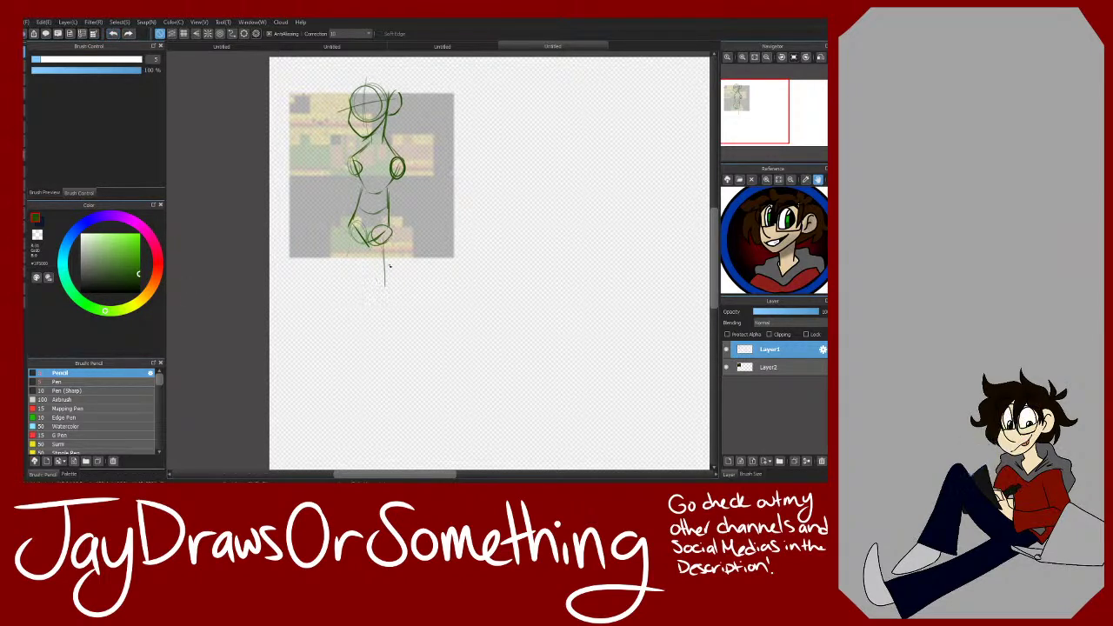
Step: Sketch both thighs tapering from the hip circles down to the knees
mouse_move(388, 233)
left_mouse_down()
mouse_move(392, 280)
mouse_move(381, 275)
left_mouse_up()
left_click_drag(380, 275, 393, 274)
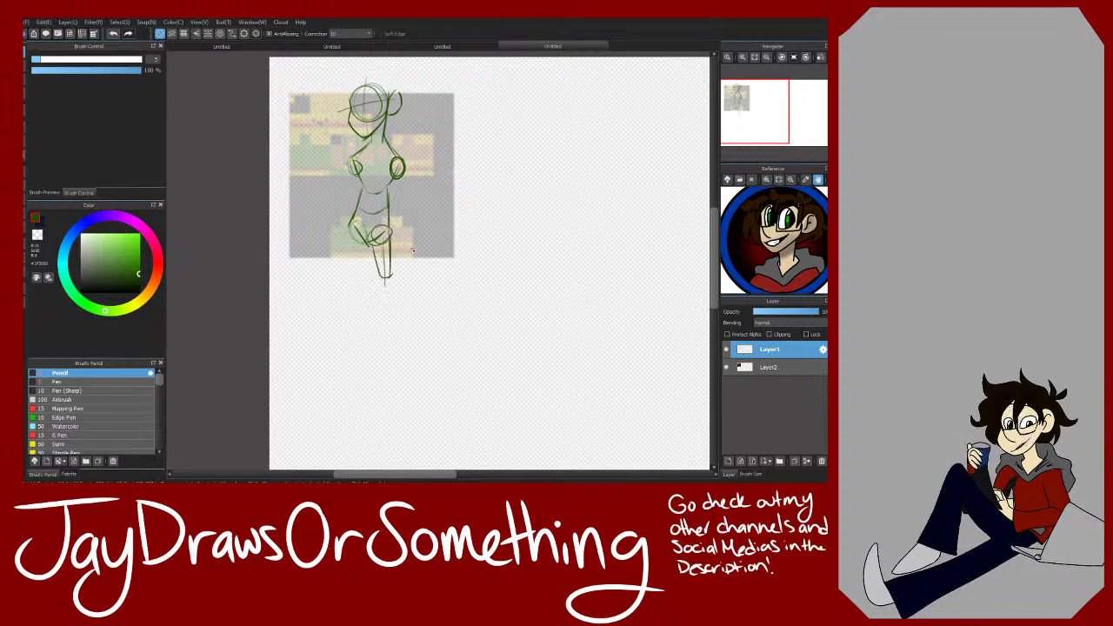
left_click_drag(353, 224, 352, 272)
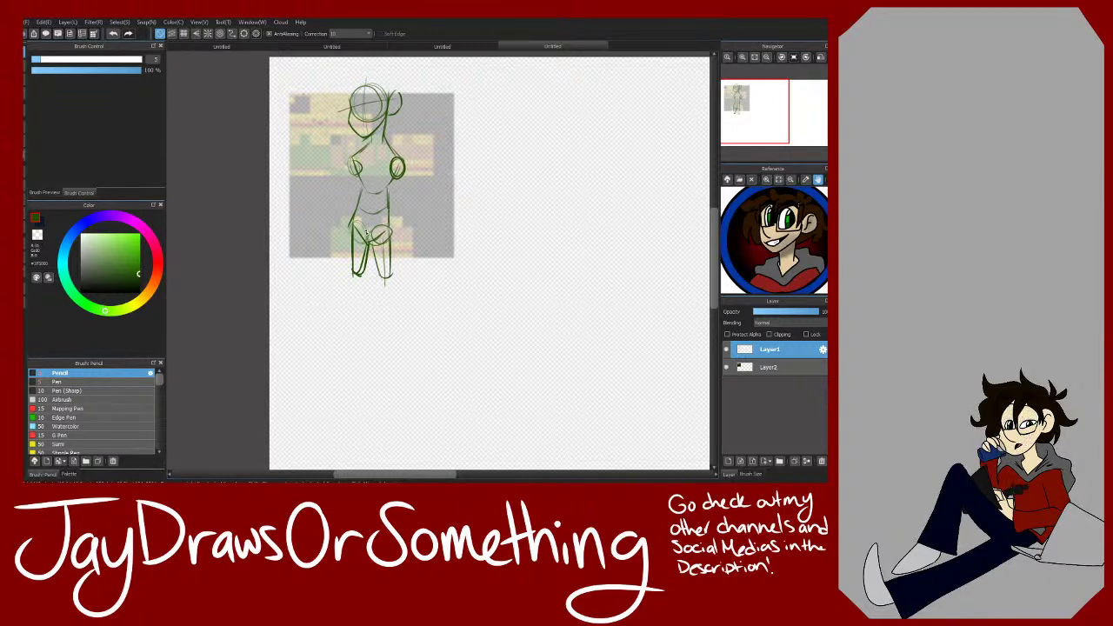
Step: Add circles for both knees and sketch the right-hand lower leg tapering to the ankle
mouse_move(358, 266)
left_mouse_down()
mouse_move(355, 281)
mouse_move(379, 290)
mouse_move(388, 327)
left_mouse_up()
left_click_drag(386, 286, 390, 349)
mouse_move(388, 273)
left_mouse_down()
mouse_move(391, 346)
mouse_move(375, 289)
mouse_move(381, 351)
left_mouse_up()
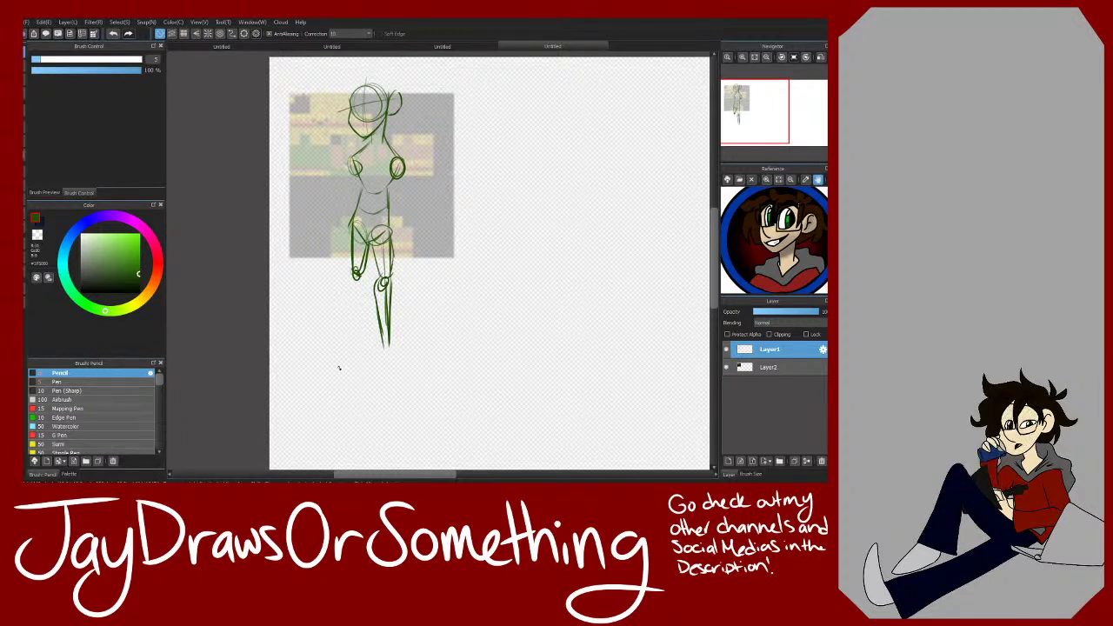
left_click_drag(385, 275, 384, 345)
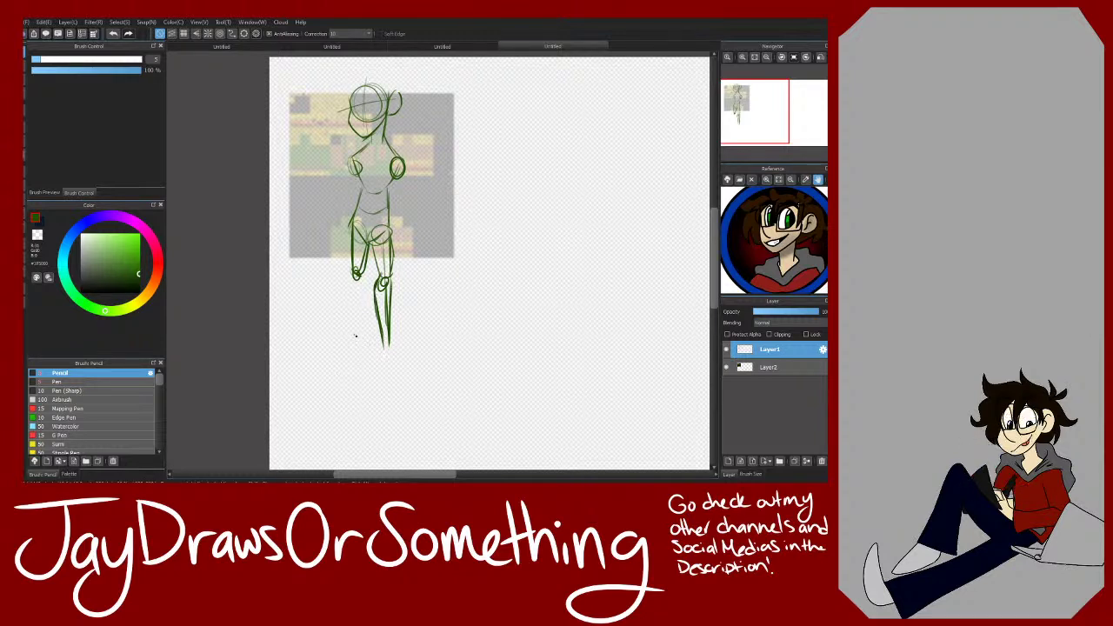
mouse_move(353, 272)
left_mouse_down()
mouse_move(352, 341)
mouse_move(365, 287)
mouse_move(358, 339)
left_mouse_up()
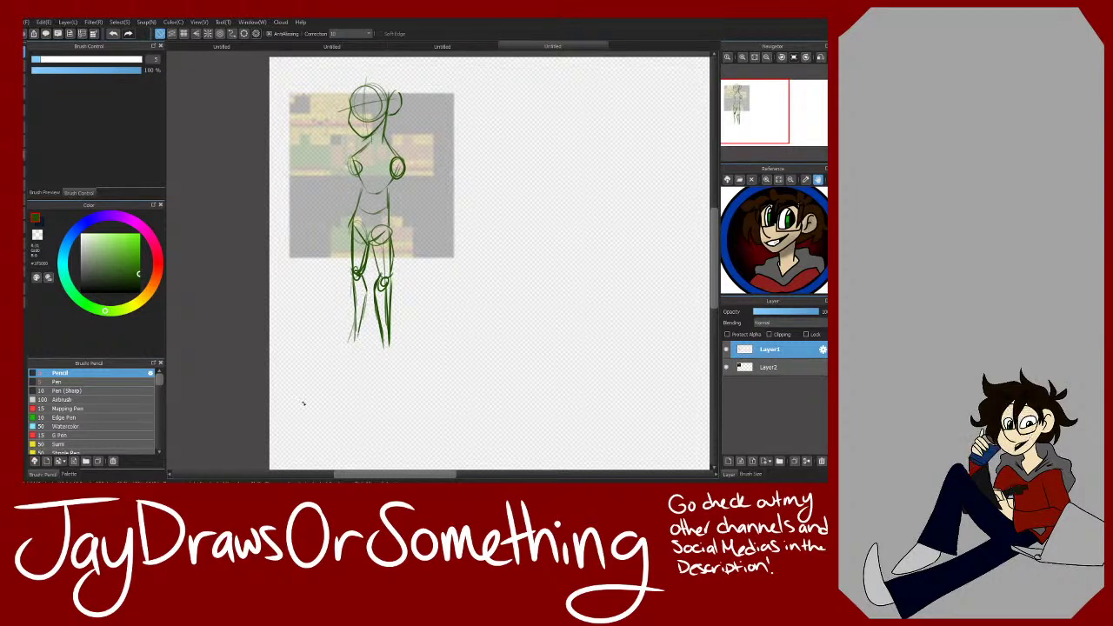
left_click(113, 35)
left_click(114, 35)
left_click(114, 35)
left_click(114, 35)
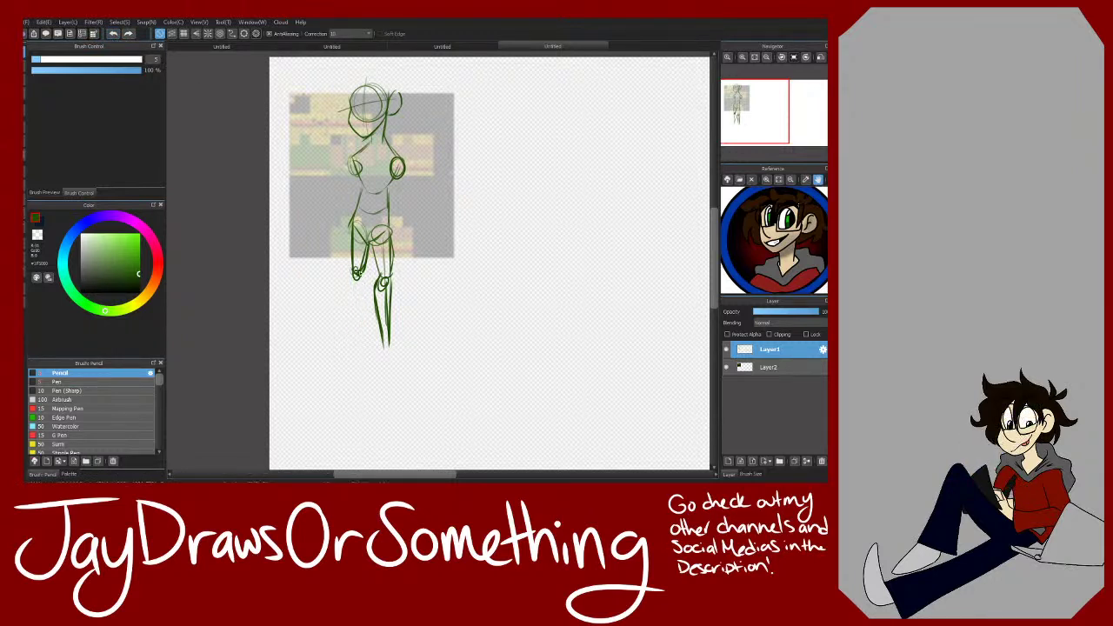
left_click_drag(365, 282, 353, 331)
left_click_drag(356, 273, 348, 327)
mouse_move(361, 273)
left_mouse_down()
mouse_move(353, 334)
mouse_move(347, 286)
mouse_move(348, 327)
left_mouse_up()
left_click(116, 33)
left_click(115, 33)
left_click(116, 33)
left_click(118, 33)
left_click(118, 34)
left_click(128, 34)
left_click(115, 34)
left_click(115, 33)
Step: Reinforce the left-hand thigh's outer line and sketch the lower leg from its knee to the ankle
left_click(742, 57)
left_click(742, 58)
left_click_drag(738, 128, 737, 123)
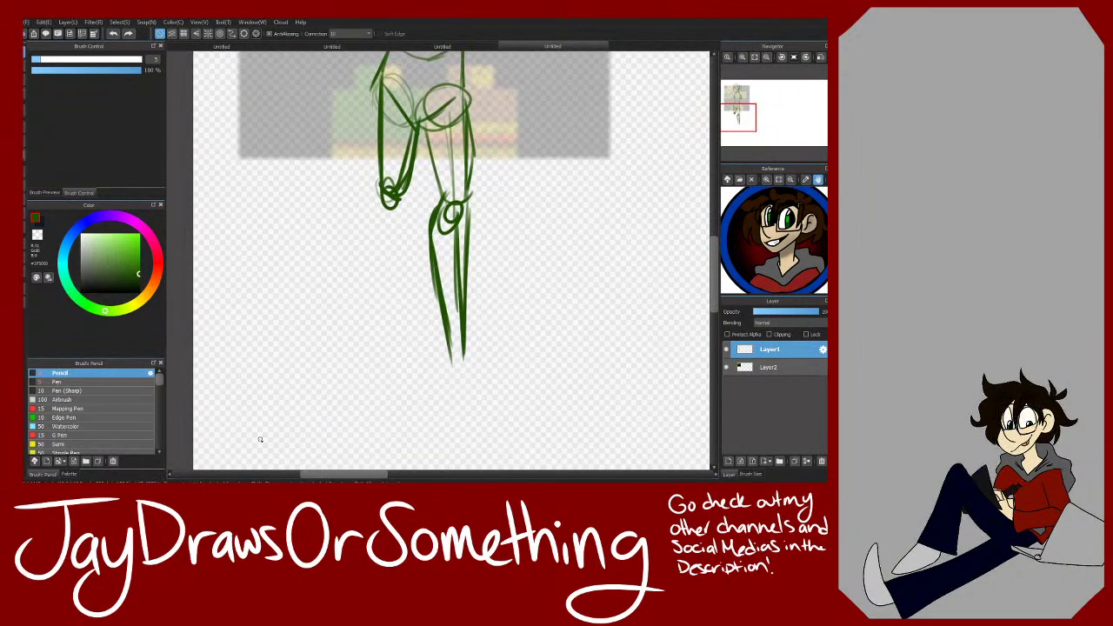
left_click_drag(373, 73, 383, 196)
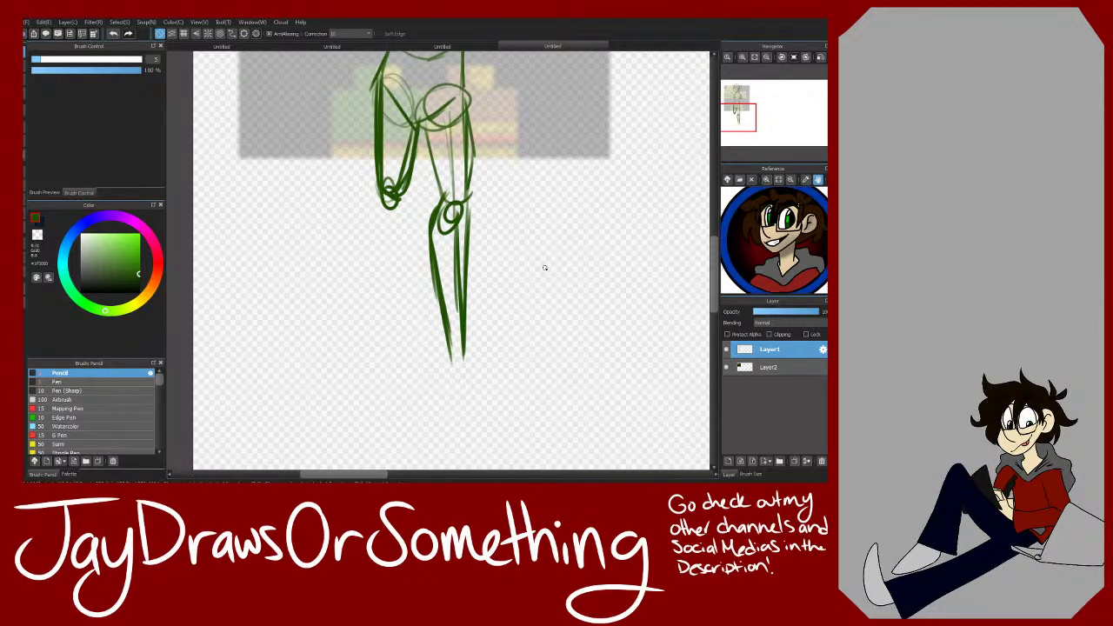
left_click_drag(412, 169, 387, 345)
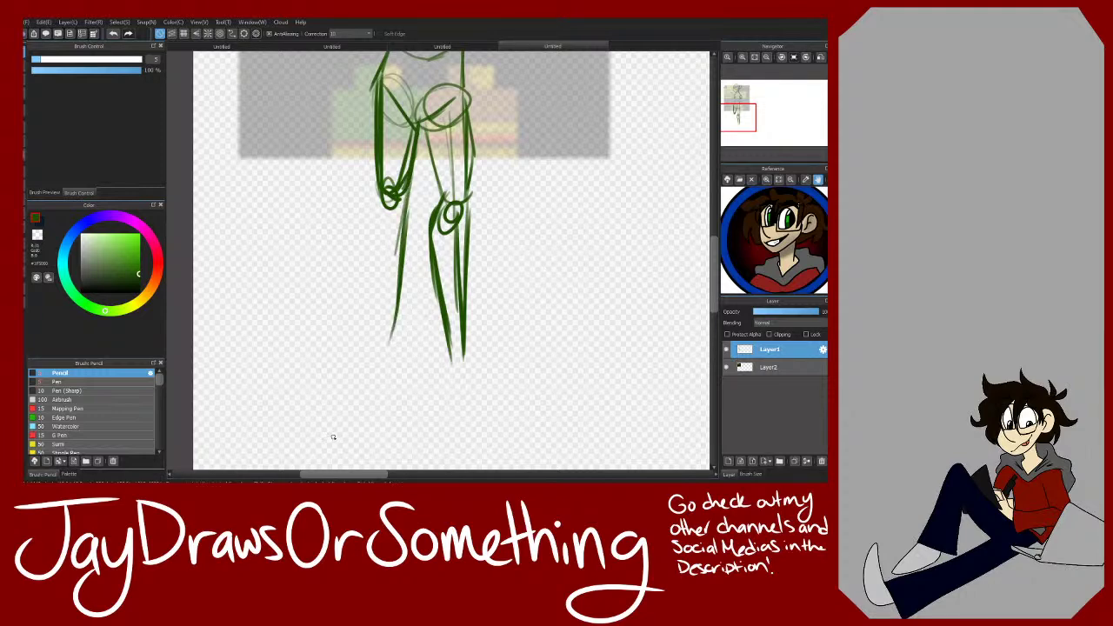
left_click_drag(375, 186, 372, 372)
left_click_drag(401, 299, 395, 361)
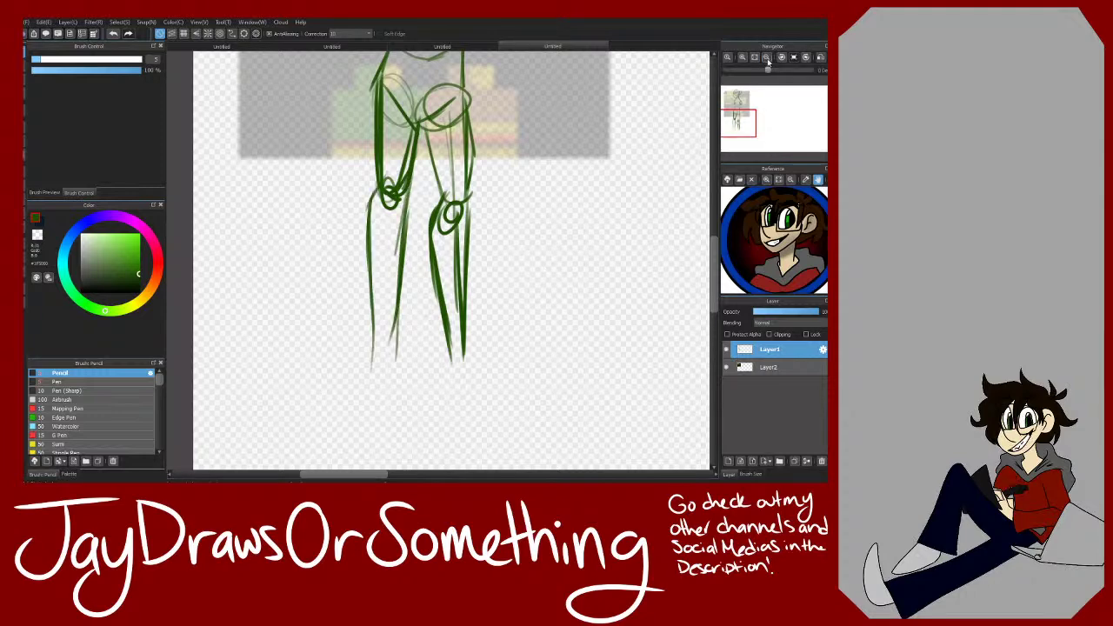
Step: Sketch the left-hand foot as a wedge angled out from the ankle, undoing and redrawing the misplaced stroke
left_click(741, 58)
left_click(740, 57)
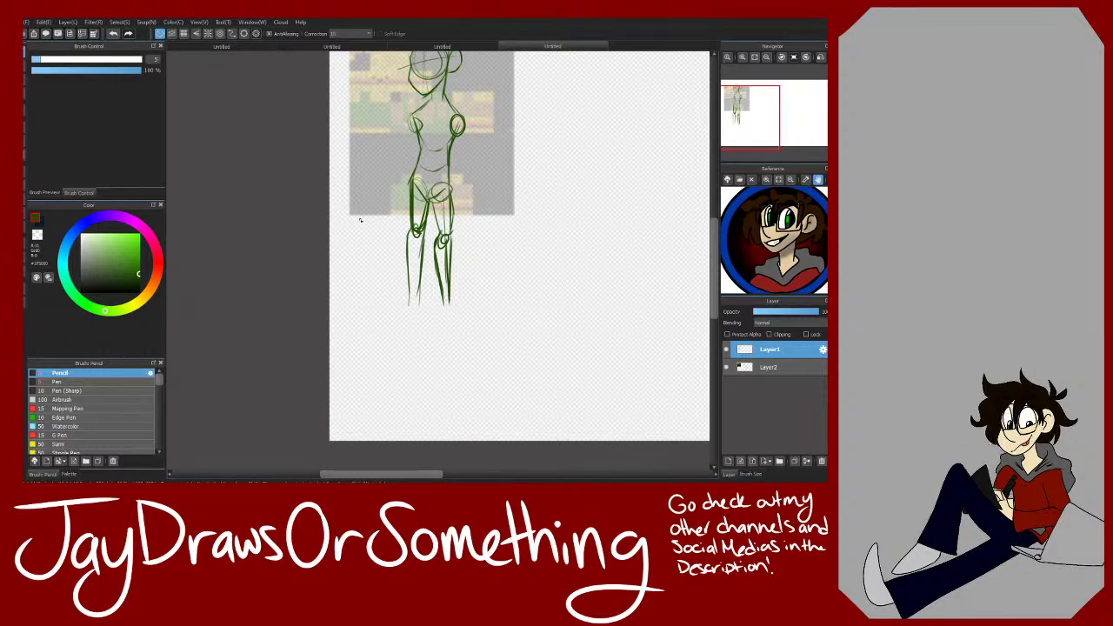
left_click_drag(418, 301, 427, 321)
left_click_drag(416, 316, 428, 330)
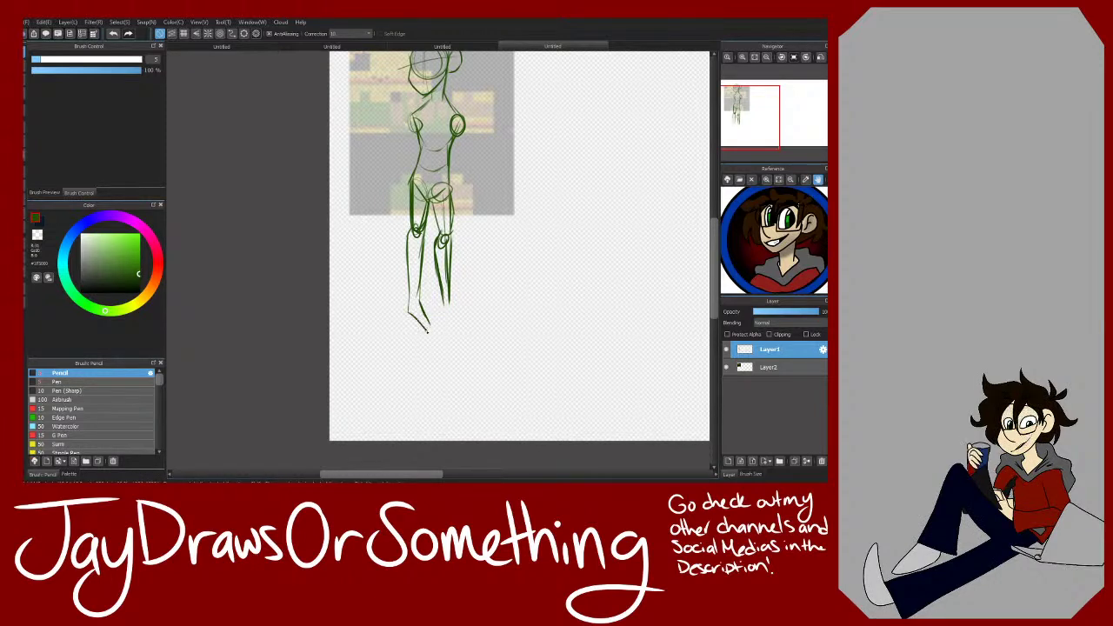
left_click(114, 34)
mouse_move(421, 302)
left_mouse_down()
mouse_move(441, 319)
mouse_move(408, 317)
mouse_move(442, 328)
mouse_move(438, 316)
left_mouse_up()
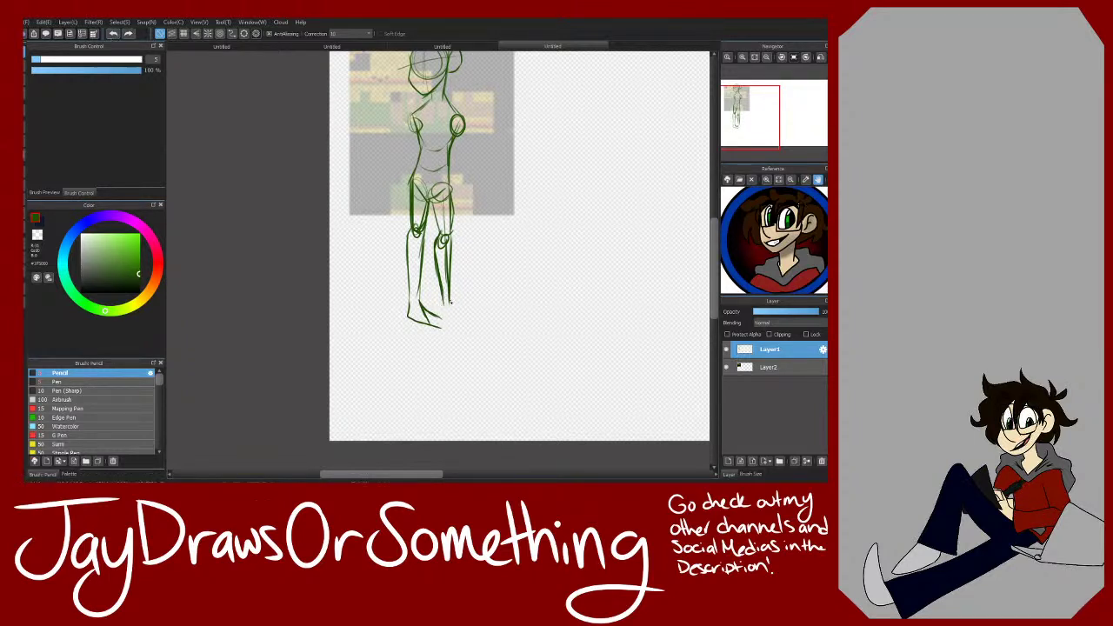
Step: Sketch the right-hand foot as a wedge angled out from the ankle
left_click_drag(461, 309, 472, 320)
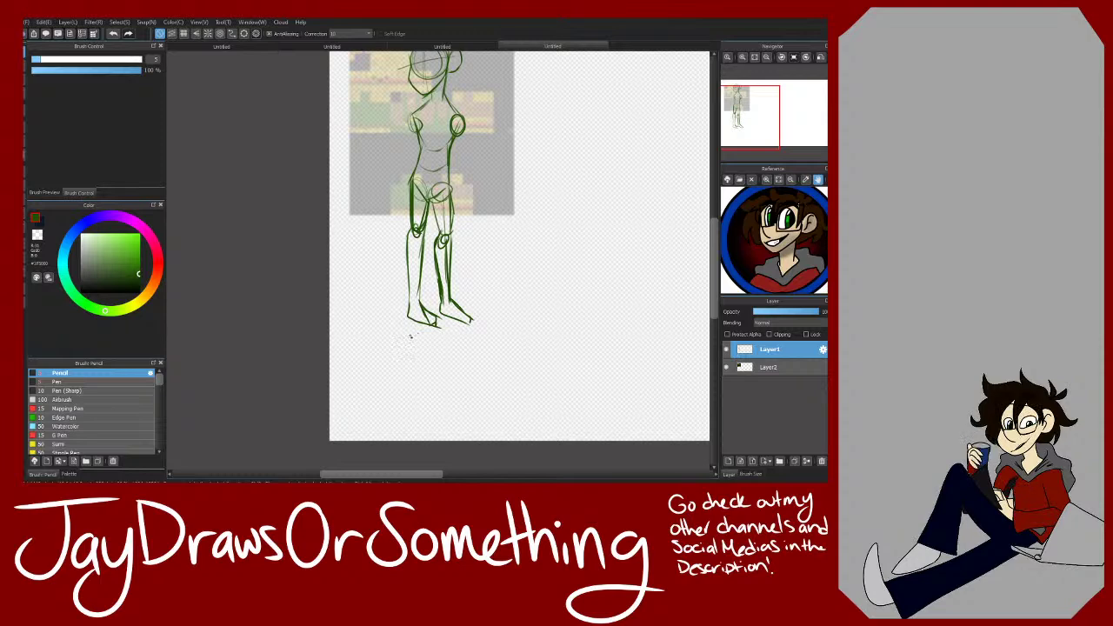
left_click_drag(740, 118, 737, 119)
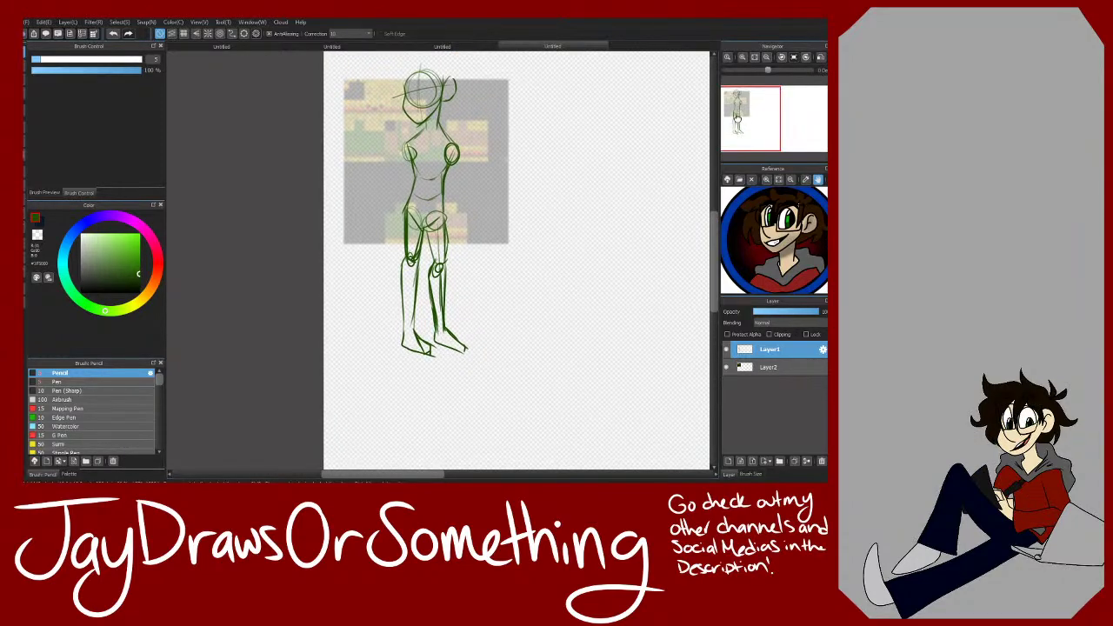
left_click(728, 57)
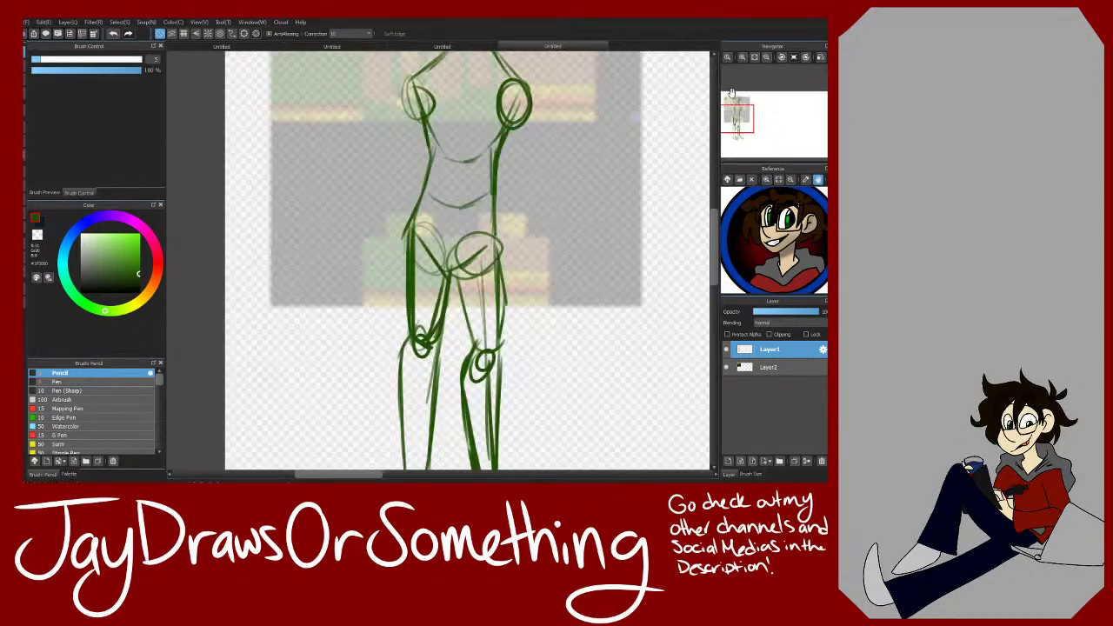
left_click_drag(731, 93, 735, 82)
left_click(766, 57)
left_click(766, 57)
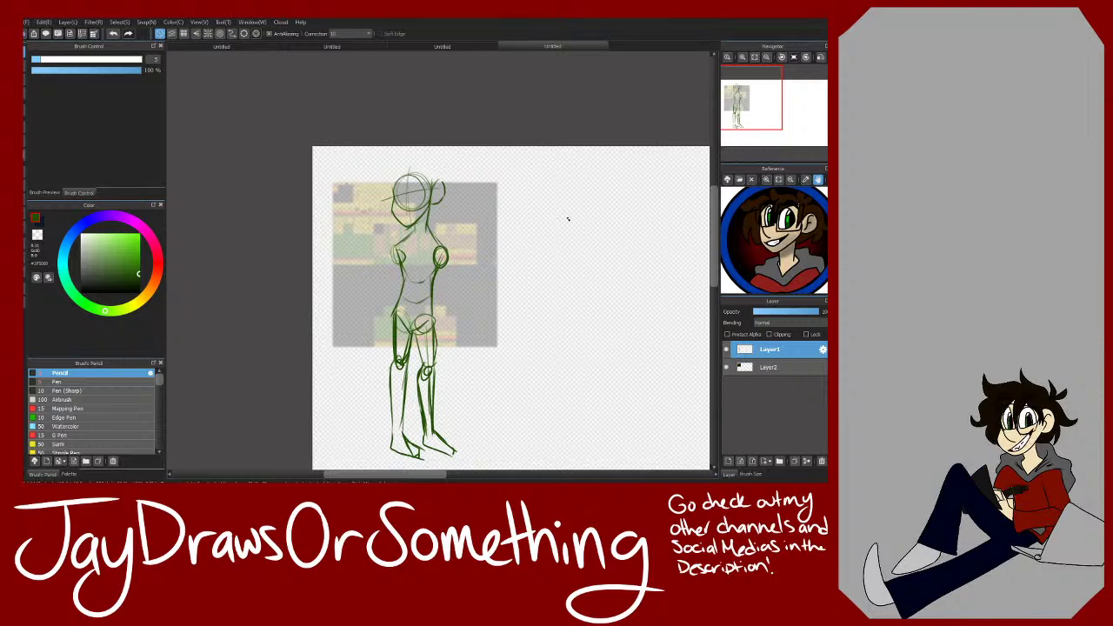
Step: Sketch the angular nose along the face guideline and extend the left-hand edge of the face up past the eye line
mouse_move(740, 85)
left_mouse_down()
mouse_move(740, 74)
mouse_move(734, 97)
left_mouse_up()
scroll(740, 78, "up", 3)
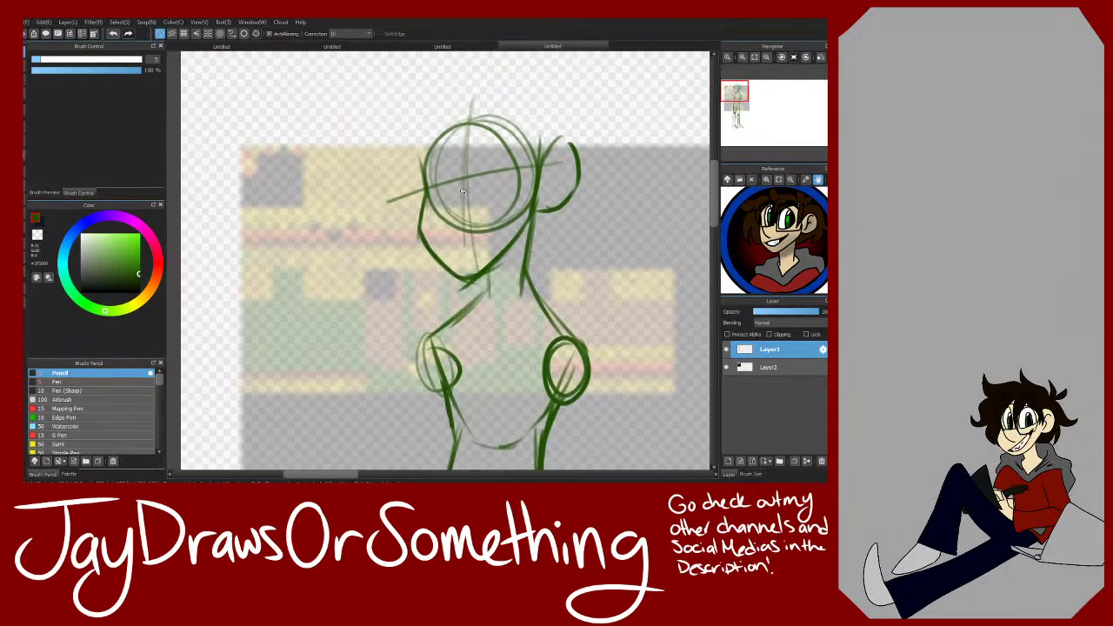
mouse_move(453, 150)
left_mouse_down()
mouse_move(462, 183)
mouse_move(450, 210)
mouse_move(468, 219)
left_mouse_up()
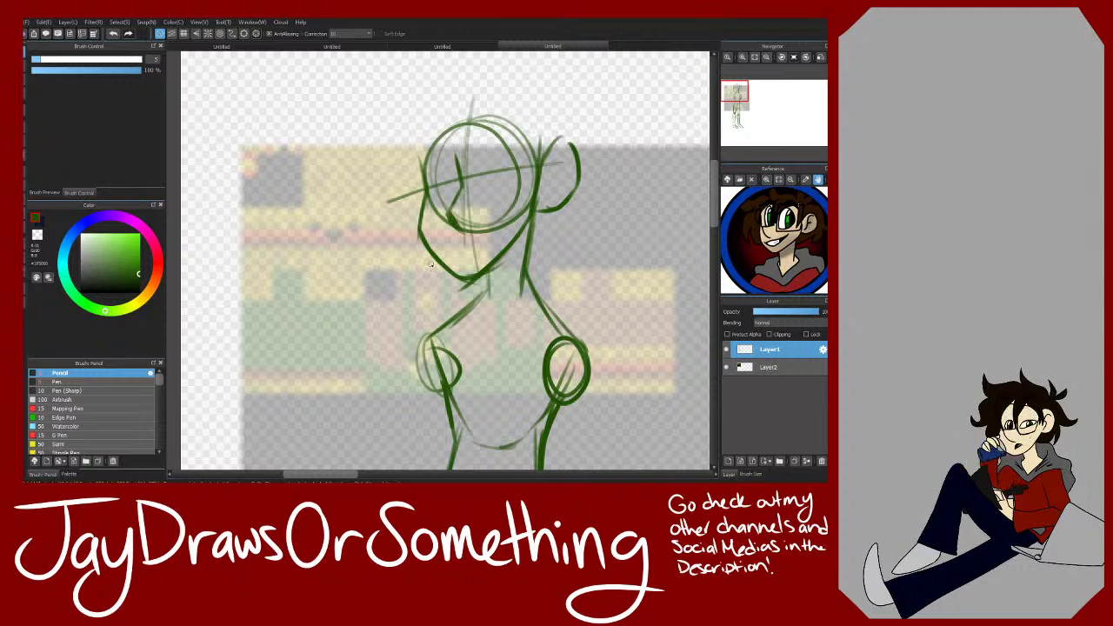
mouse_move(425, 175)
left_mouse_down()
mouse_move(425, 141)
mouse_move(421, 163)
left_mouse_up()
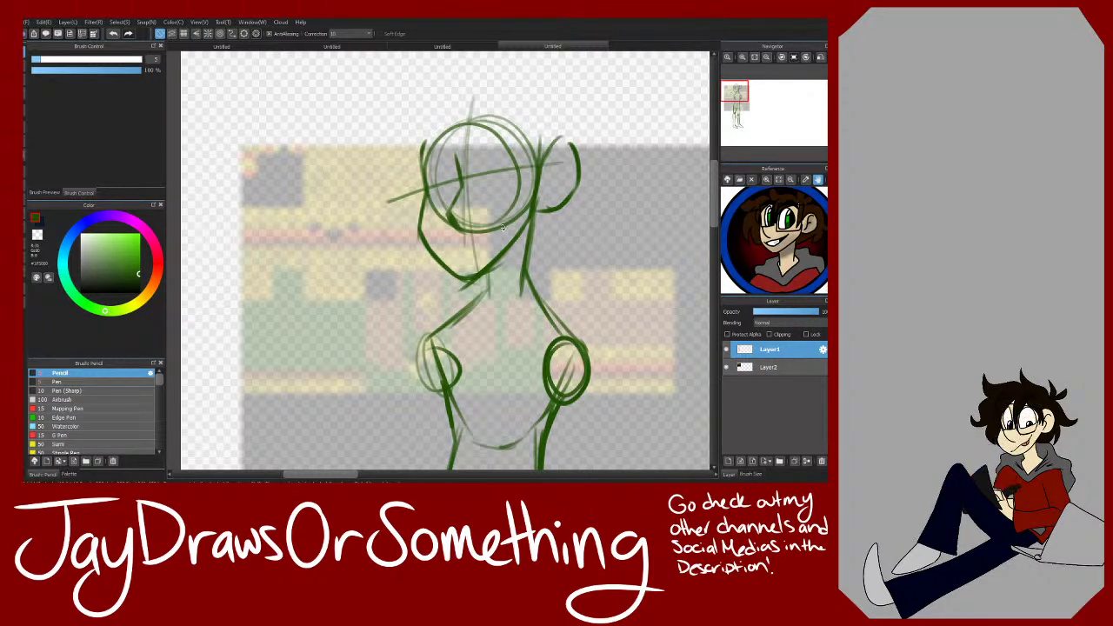
Step: Sketch a wide open grin below the nose, undoing the misplaced mouth strokes before drawing its upper and lower lines
left_click_drag(460, 254, 492, 230)
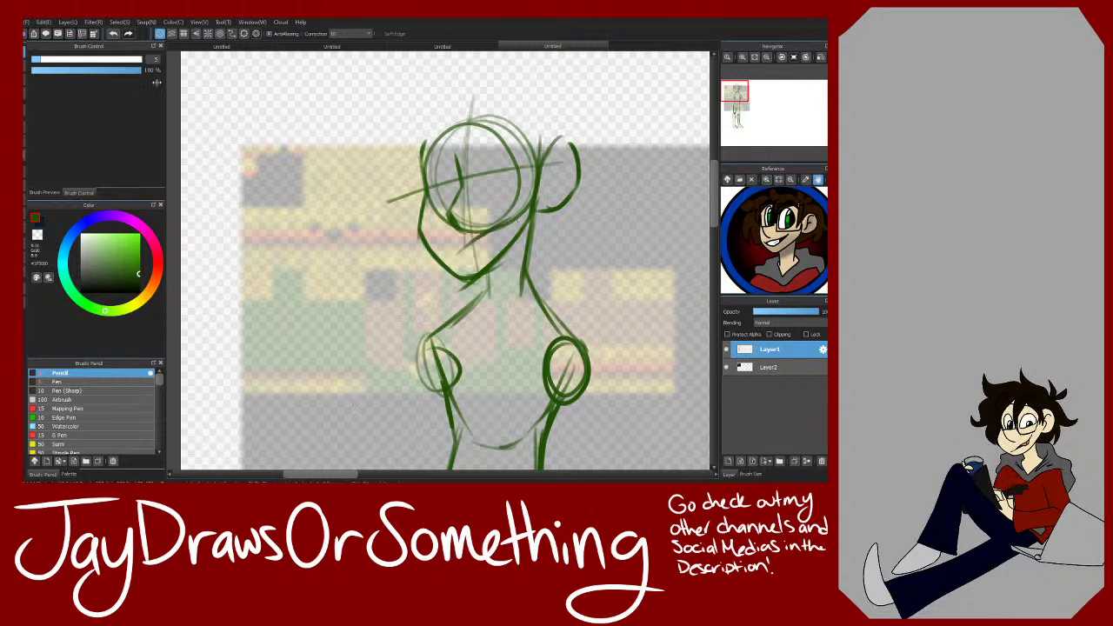
key("ctrl+z")
left_click_drag(432, 246, 494, 246)
key("ctrl+z")
left_click_drag(428, 232, 501, 246)
mouse_move(429, 227)
left_mouse_down()
mouse_move(451, 254)
mouse_move(500, 244)
left_mouse_up()
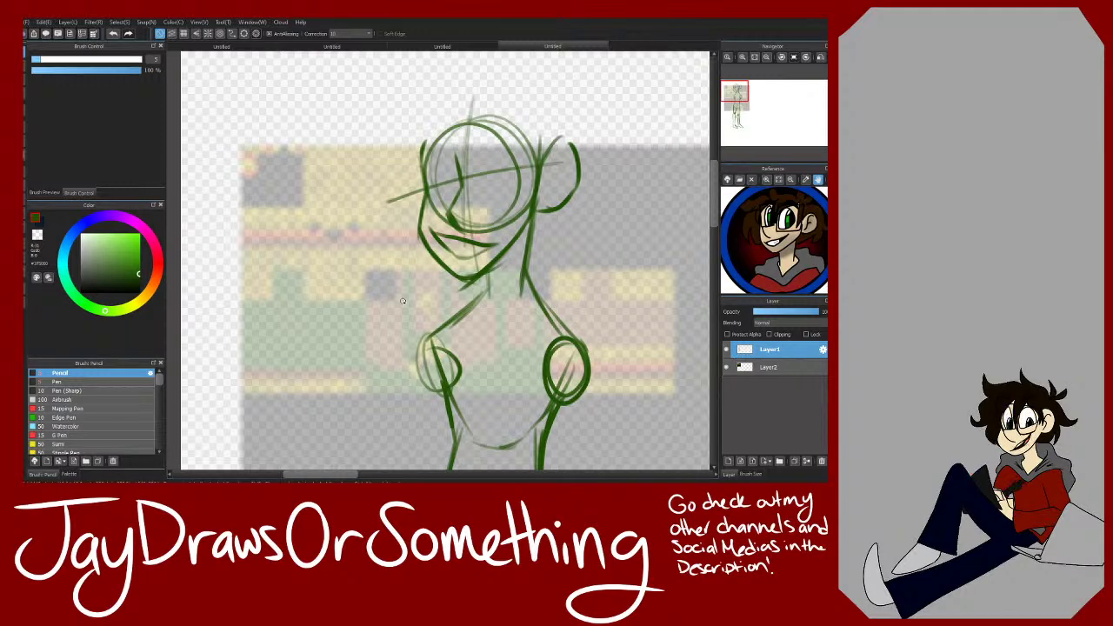
scroll(402, 301, "up", 1)
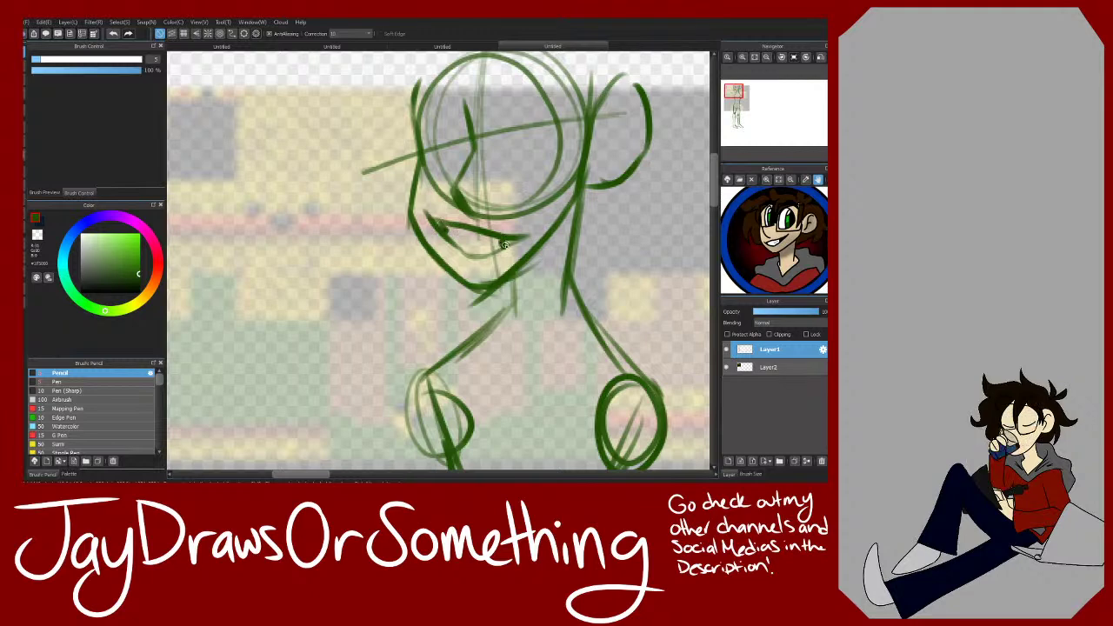
Step: Sketch short spiky hair around the top and left-hand side of the head, undoing and redrawing misplaced strokes
left_click(752, 59)
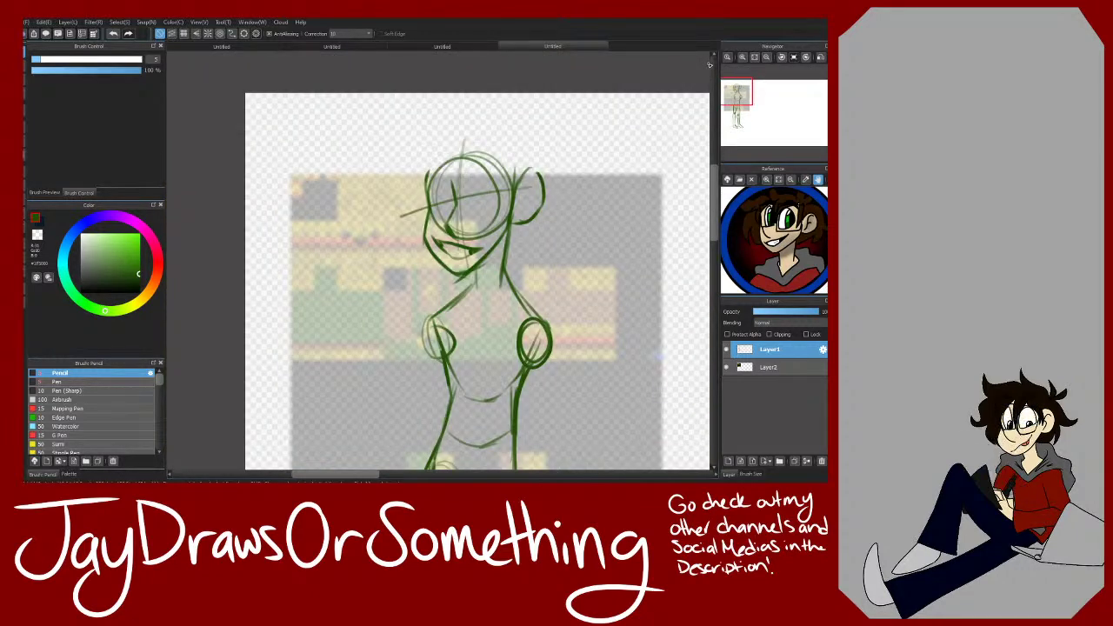
mouse_move(522, 181)
left_mouse_down()
mouse_move(512, 109)
mouse_move(527, 153)
mouse_move(493, 148)
left_mouse_up()
key("ctrl+z")
left_click_drag(461, 113, 493, 138)
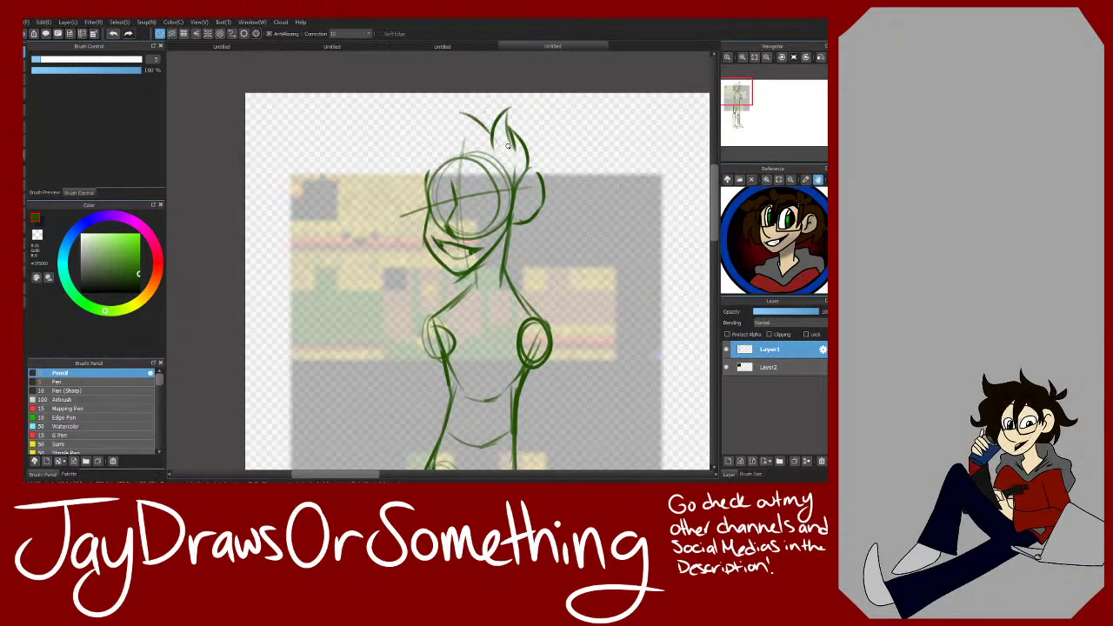
key("ctrl+z")
mouse_move(449, 106)
left_mouse_down()
mouse_move(492, 139)
mouse_move(428, 112)
mouse_move(401, 178)
left_mouse_up()
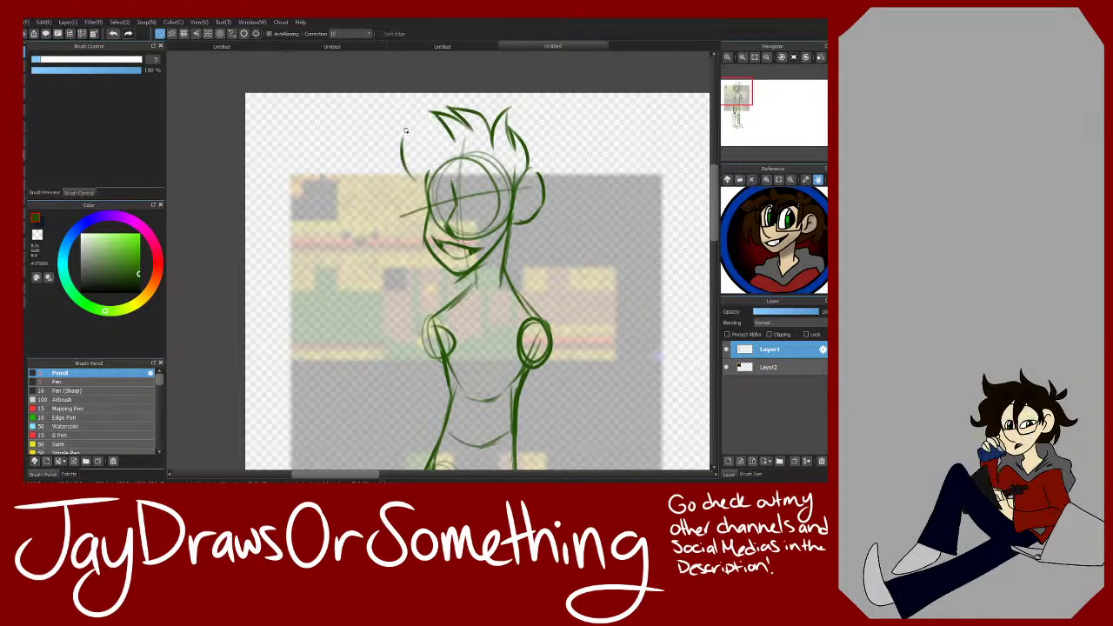
left_click_drag(405, 130, 419, 163)
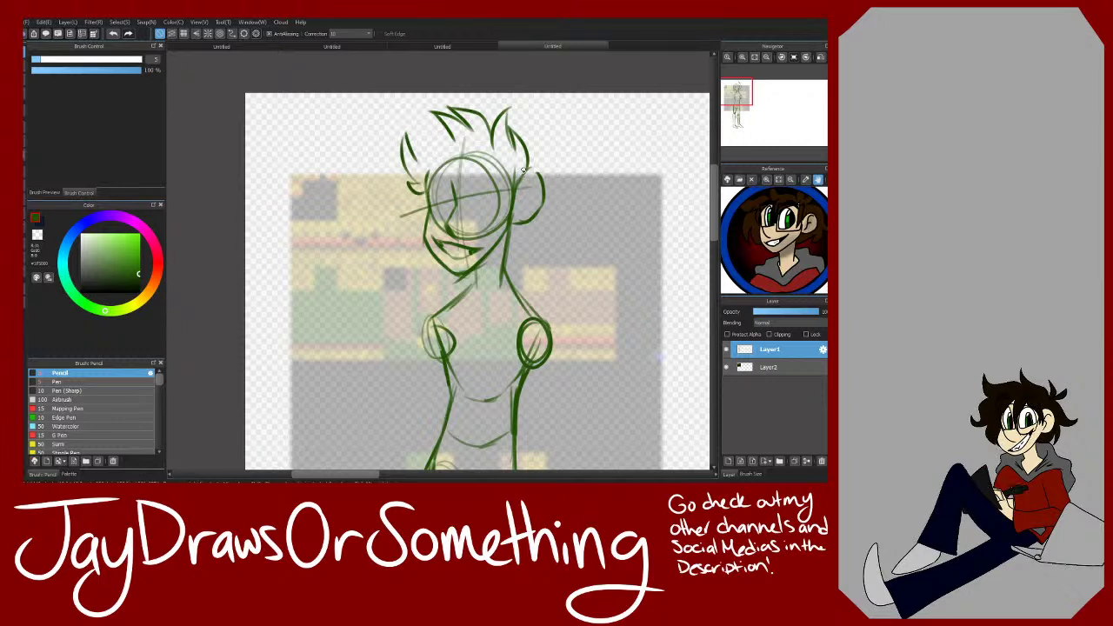
mouse_move(414, 105)
left_mouse_down()
mouse_move(408, 157)
mouse_move(431, 118)
mouse_move(445, 129)
left_mouse_up()
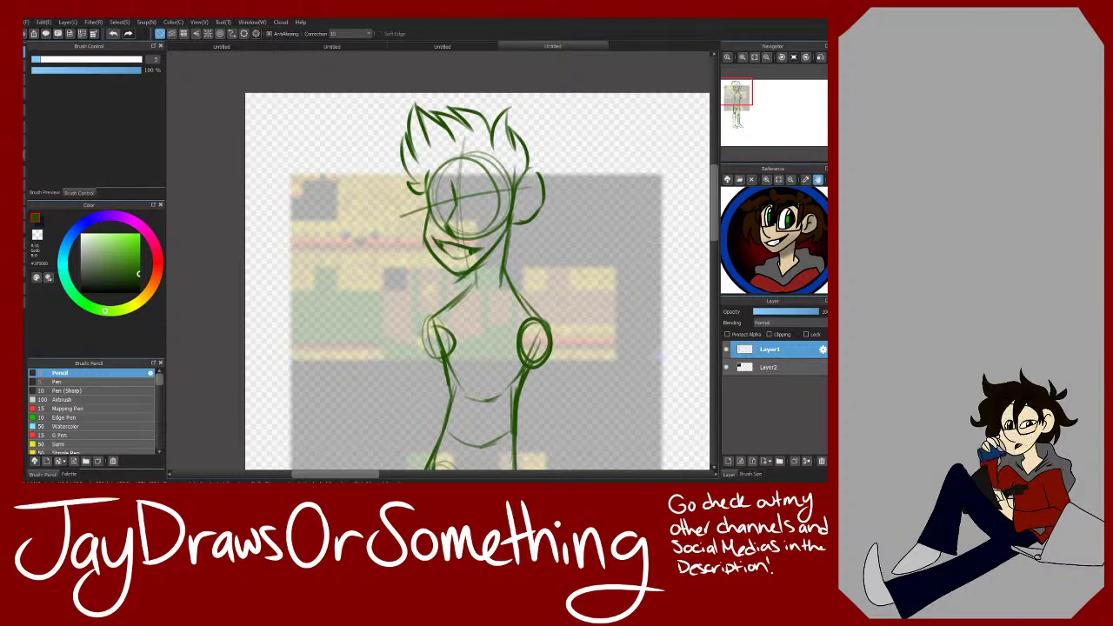
Step: Sketch two tall oval eyes on the eye guideline, one on each side of the nose bridge
left_click(741, 58)
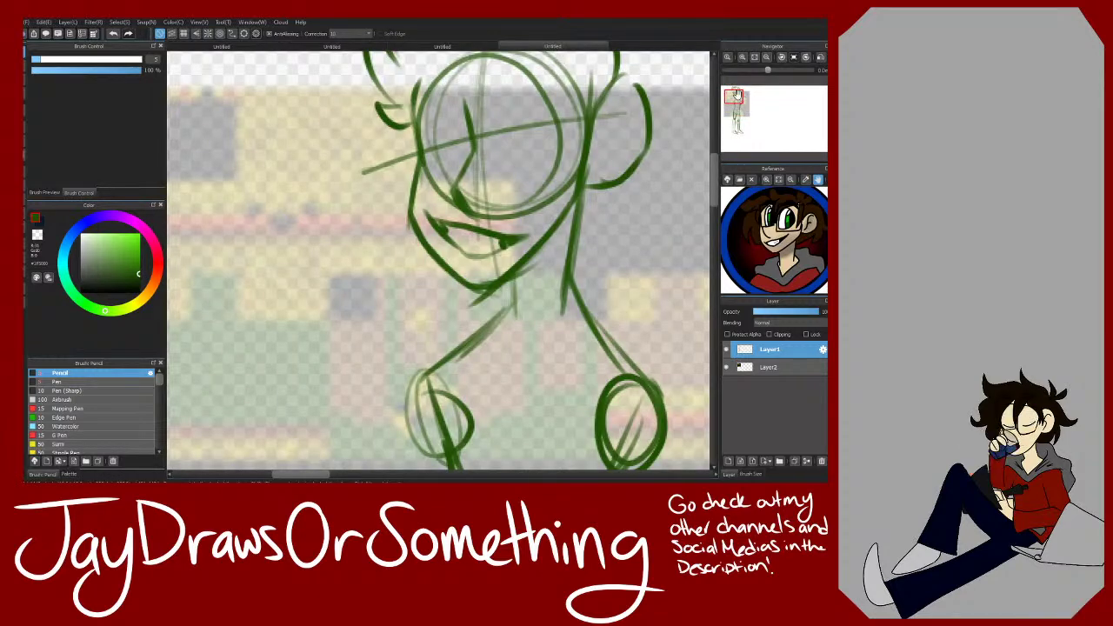
left_click_drag(735, 94, 737, 88)
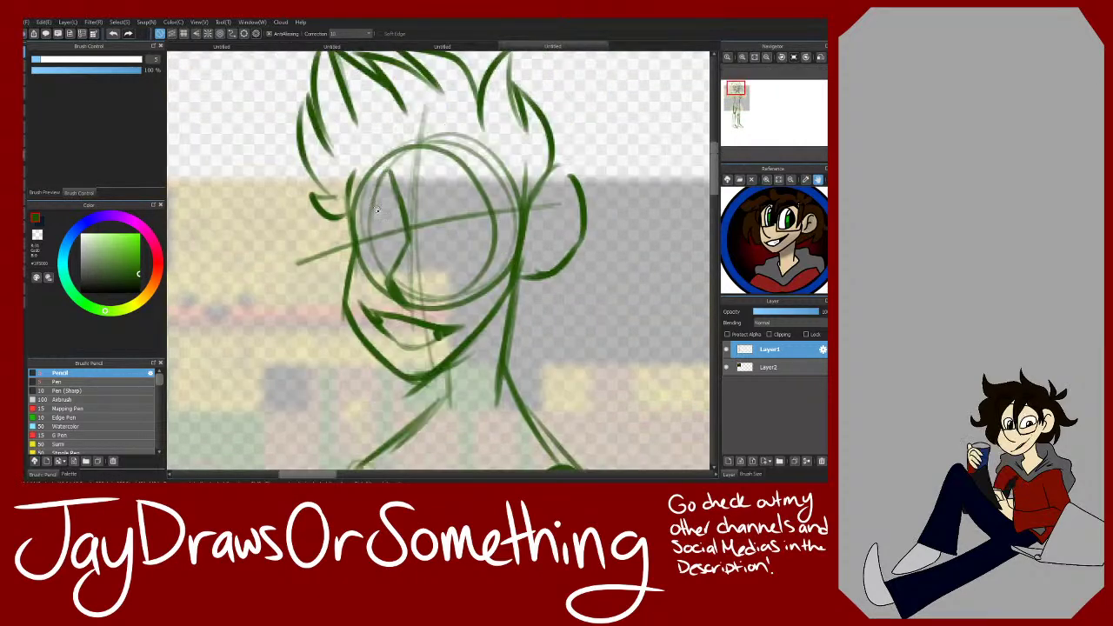
left_click_drag(376, 208, 396, 248)
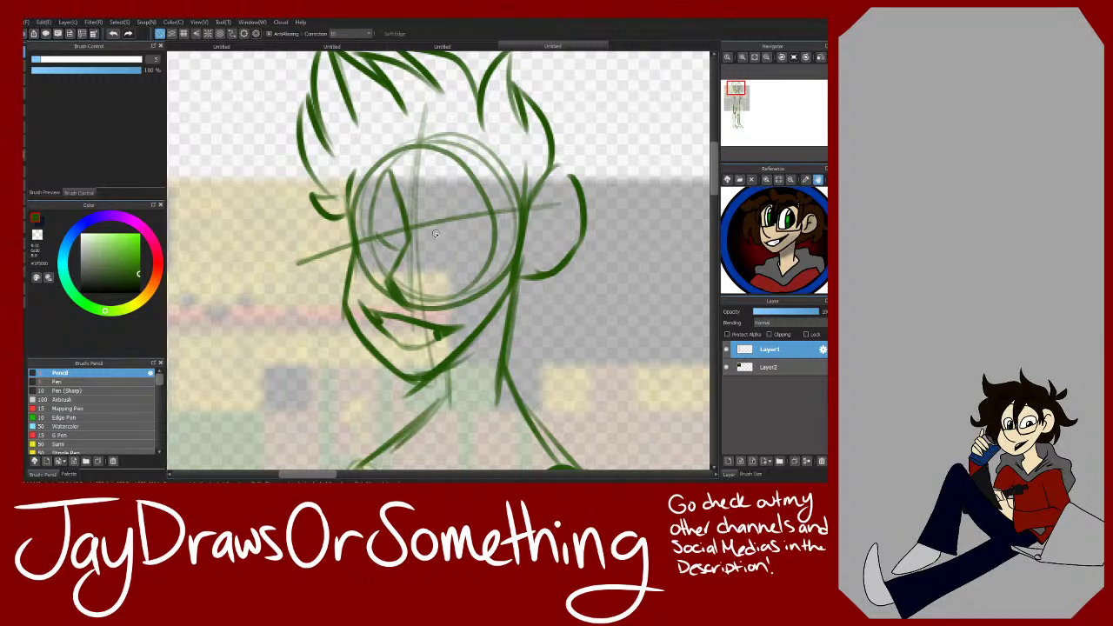
left_click_drag(435, 233, 492, 228)
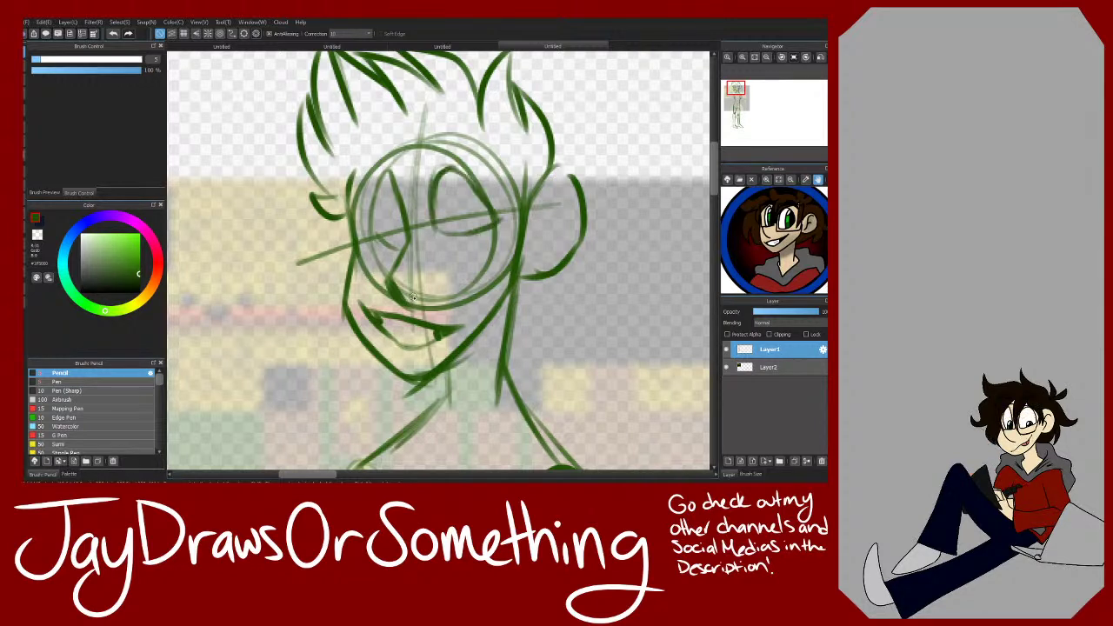
Step: Draw a thick arched eyebrow above the right-hand eye and a filled, raised eyebrow up in the hair on the left-hand side
mouse_move(426, 144)
left_mouse_down()
mouse_move(416, 177)
mouse_move(445, 159)
mouse_move(508, 198)
left_mouse_up()
mouse_move(397, 129)
left_mouse_down()
mouse_move(363, 101)
mouse_move(339, 149)
left_mouse_up()
mouse_move(431, 128)
left_mouse_down()
mouse_move(427, 152)
mouse_move(480, 144)
left_mouse_up()
mouse_move(506, 187)
left_mouse_down()
mouse_move(479, 147)
mouse_move(426, 169)
left_mouse_up()
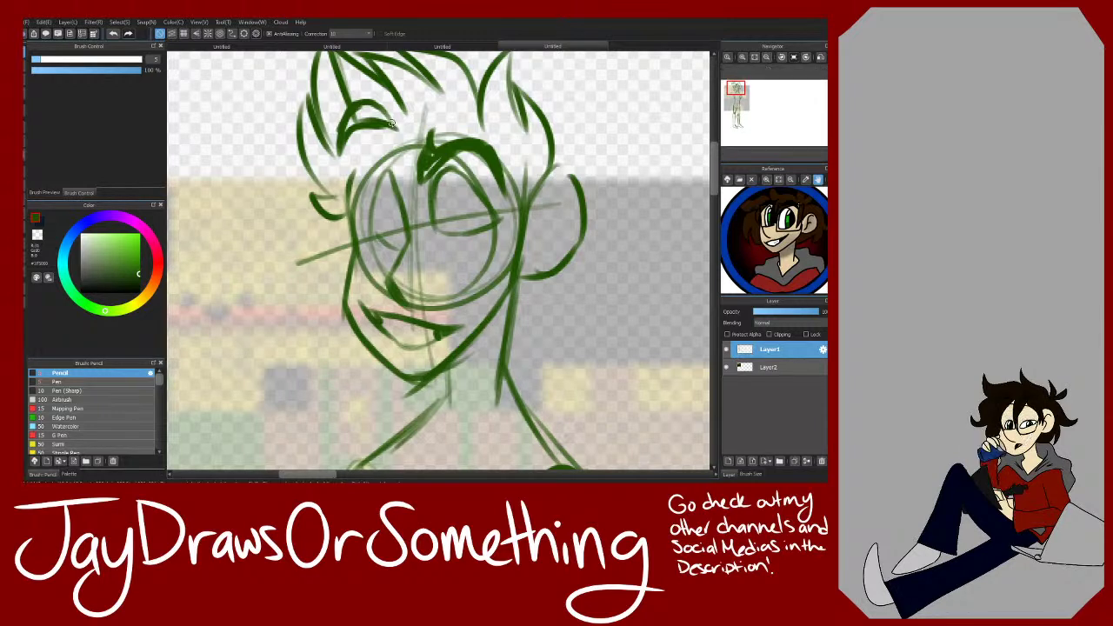
left_click_drag(391, 124, 352, 115)
Step: Add short curved strokes above both eyes, between the head's edge and the right-hand eyebrow, redoing the misplaced stroke
mouse_move(401, 160)
left_mouse_down()
mouse_move(432, 145)
mouse_move(419, 206)
left_mouse_up()
left_click(113, 34)
left_click(113, 34)
left_click(128, 34)
mouse_move(397, 158)
left_mouse_down()
mouse_move(373, 178)
mouse_move(376, 154)
mouse_move(352, 200)
left_mouse_up()
mouse_move(455, 153)
left_mouse_down()
mouse_move(492, 164)
mouse_move(480, 165)
mouse_move(501, 193)
left_mouse_up()
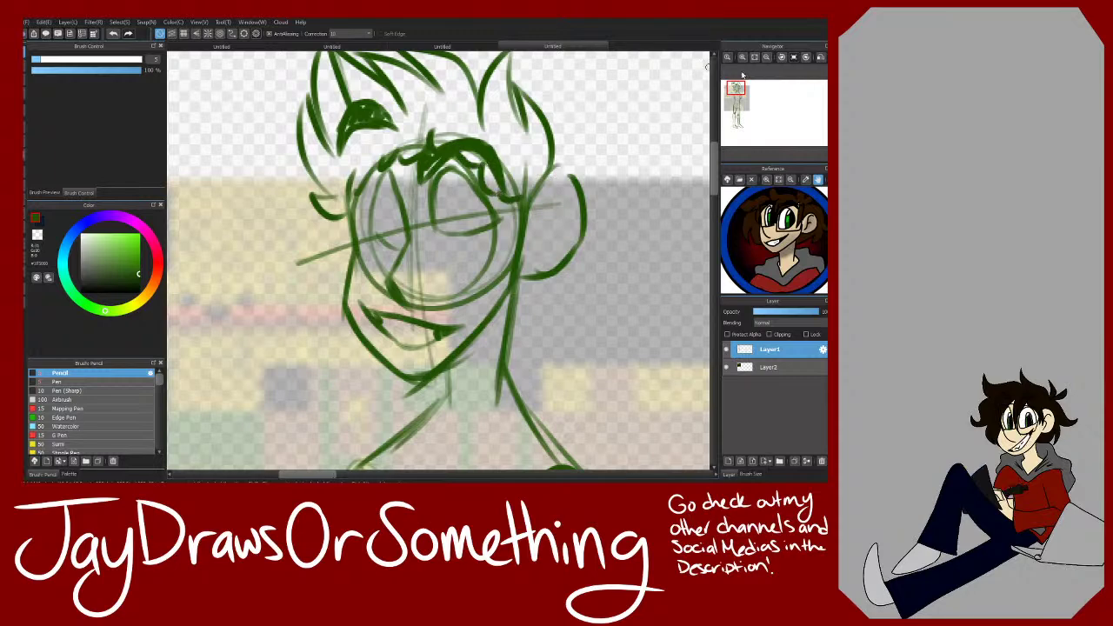
Step: Draw irises and dark, narrow vertical pupils inside both eyes
left_click(766, 57)
left_click(766, 57)
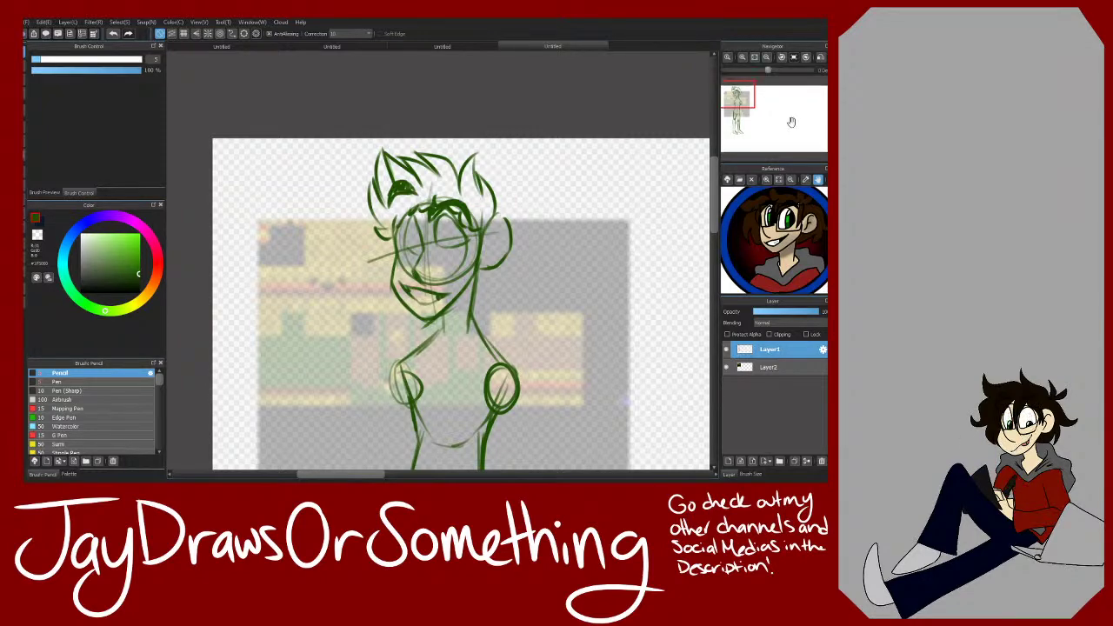
left_click(742, 57)
left_click(743, 58)
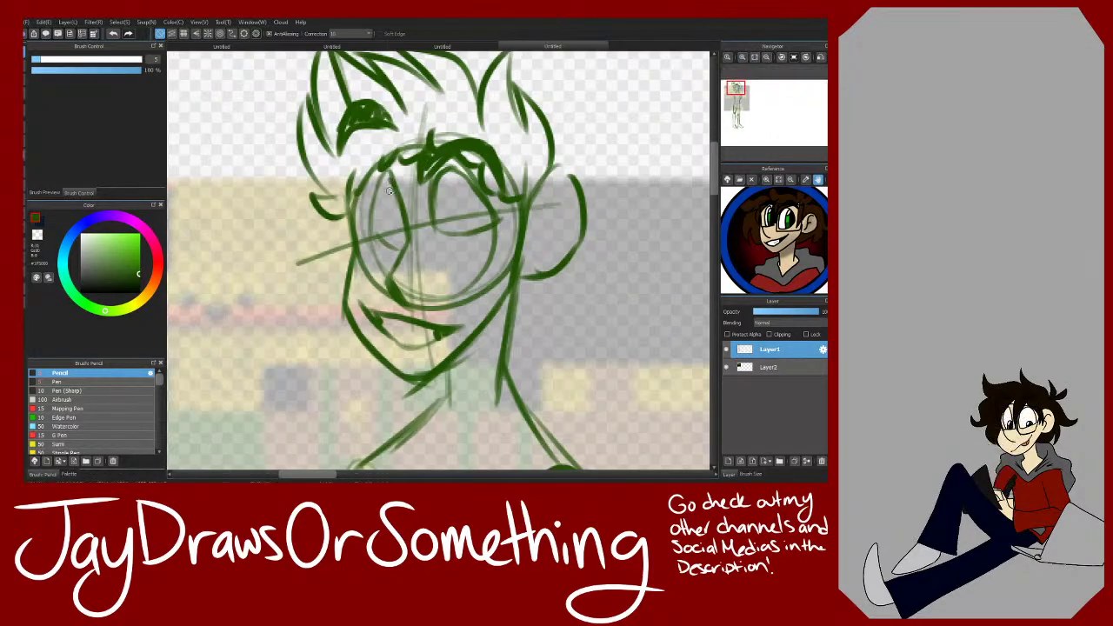
left_click_drag(393, 193, 409, 243)
mouse_move(462, 172)
left_mouse_down()
mouse_move(449, 216)
mouse_move(448, 193)
mouse_move(480, 228)
left_mouse_up()
left_click_drag(457, 177, 466, 224)
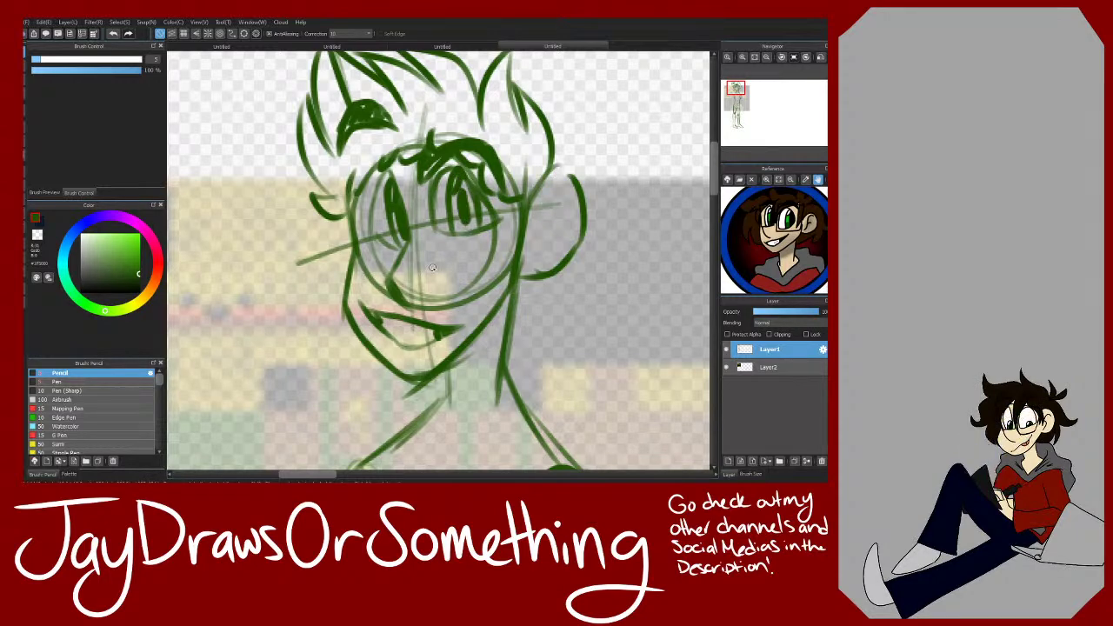
Step: Rough in light hair spikes sticking up and out behind the right-hand side of the head
left_click(766, 57)
left_click(766, 58)
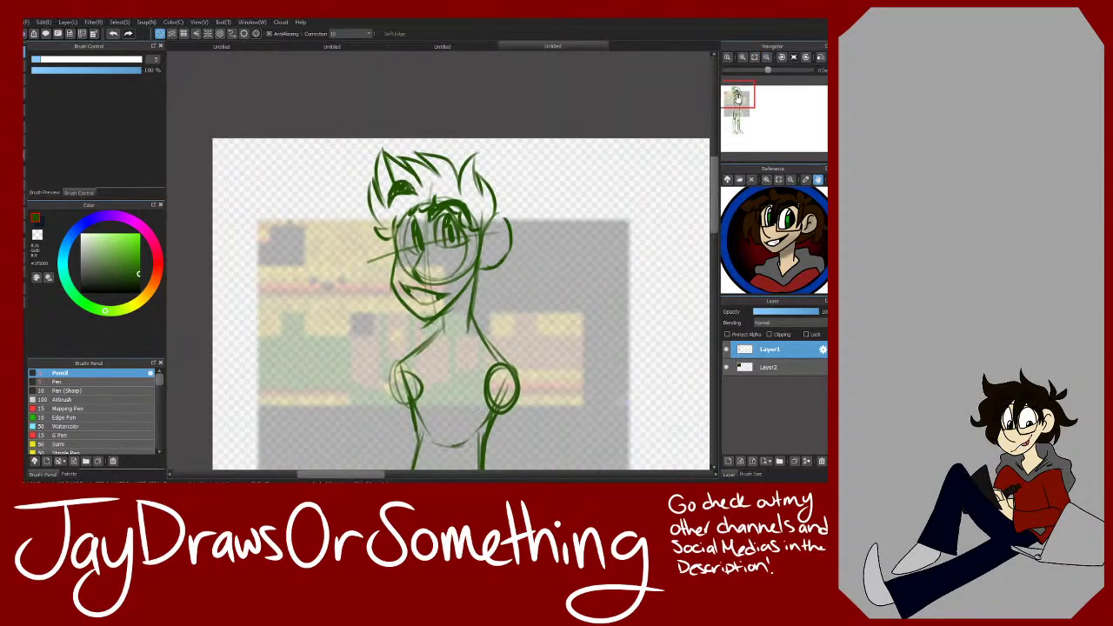
left_click(735, 94)
left_click(741, 58)
left_click(742, 58)
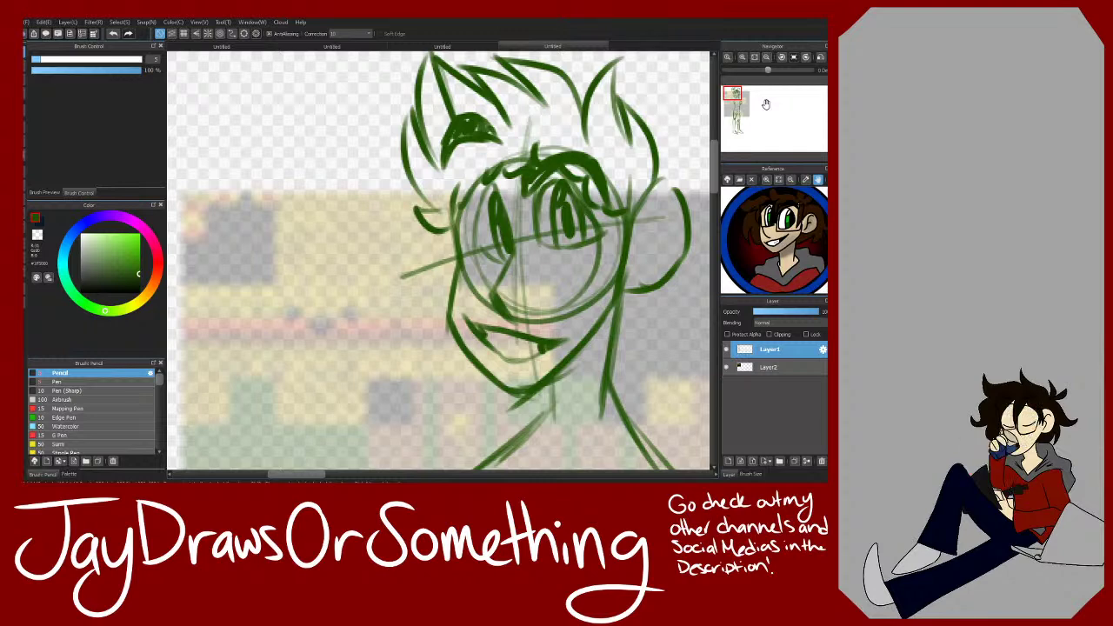
left_click(741, 93)
left_click_drag(740, 94, 739, 91)
mouse_move(462, 213)
left_mouse_down()
mouse_move(500, 158)
mouse_move(460, 211)
left_mouse_up()
mouse_move(520, 135)
left_mouse_down()
mouse_move(470, 160)
mouse_move(458, 111)
mouse_move(432, 135)
mouse_move(402, 110)
mouse_move(427, 132)
left_mouse_up()
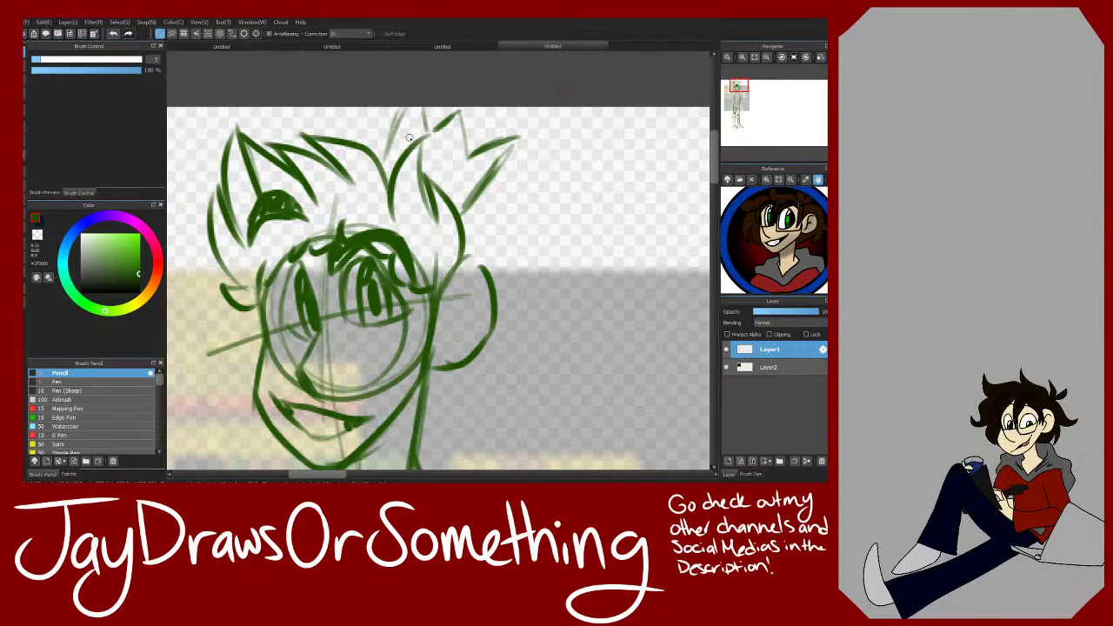
Step: Transform the character sketch to move it slightly down, leaving more room above the hair
key("ctrl+t")
left_click(766, 58)
left_click(766, 58)
left_click_drag(494, 166, 494, 173)
left_click(684, 469)
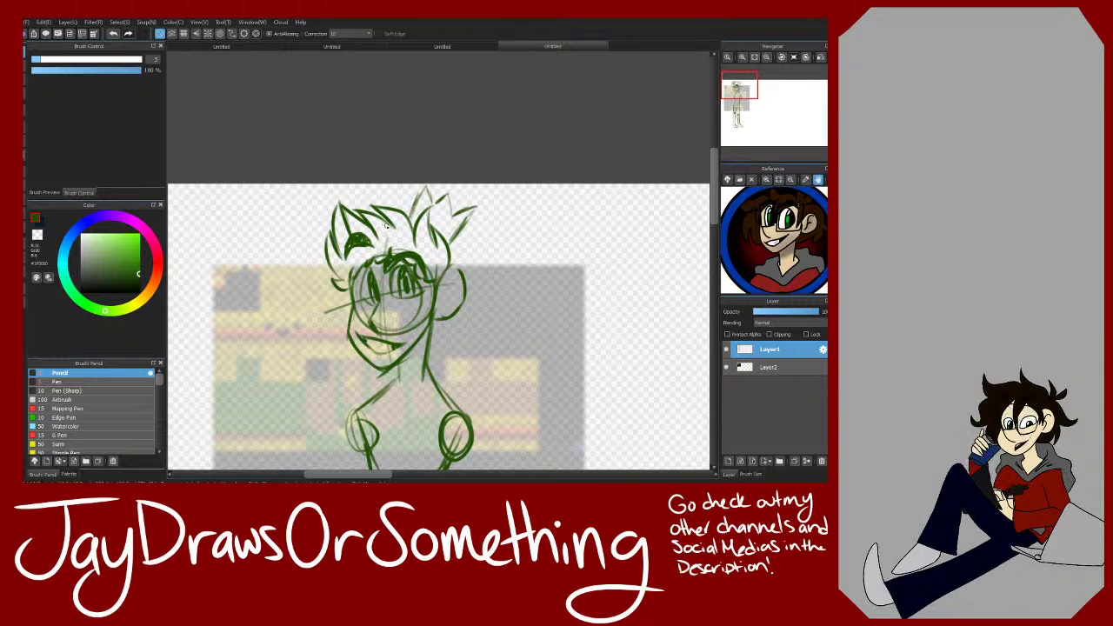
Step: Erase the light rough spikes at the back of the hair
key("e")
left_click_drag(475, 206, 464, 226)
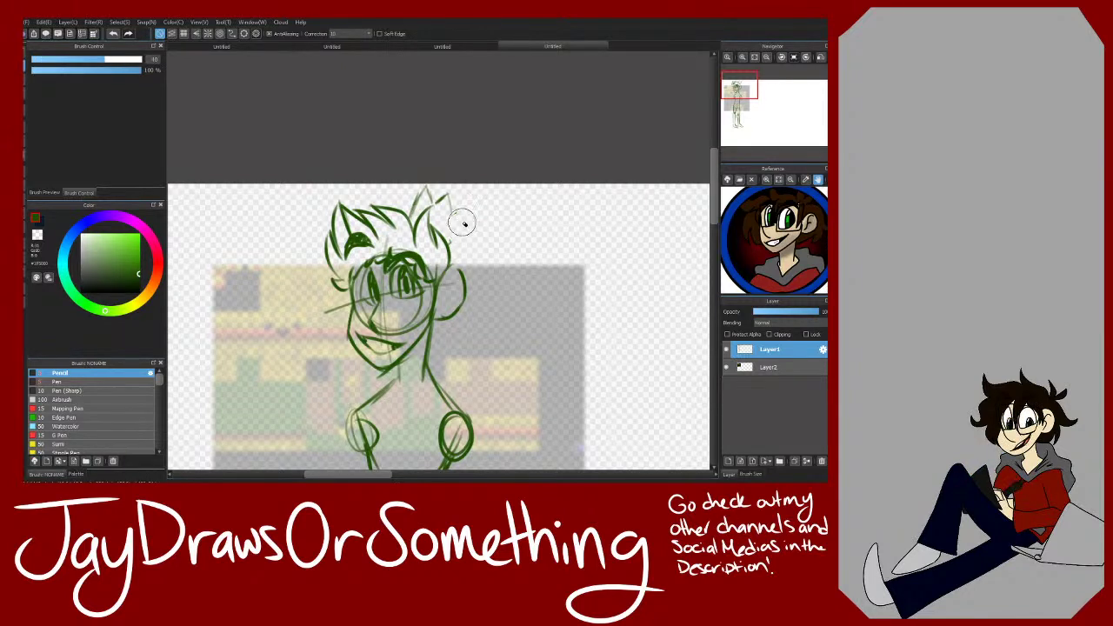
key("bracketleft")
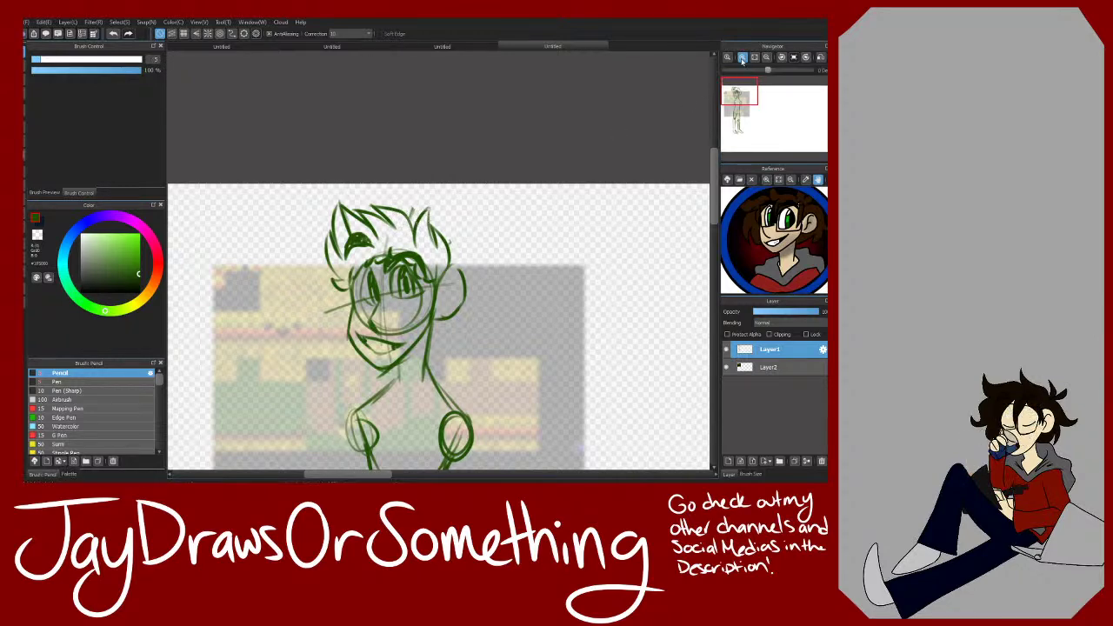
Step: Draw three bold pointed hair spikes fanning from the top of the head down to the ear
left_click(742, 57)
left_click(741, 57)
mouse_move(464, 254)
left_mouse_down()
mouse_move(520, 210)
mouse_move(455, 198)
mouse_move(457, 164)
mouse_move(420, 158)
mouse_move(400, 120)
mouse_move(376, 169)
mouse_move(396, 113)
mouse_move(372, 167)
left_mouse_up()
mouse_move(391, 130)
left_mouse_down()
mouse_move(402, 108)
mouse_move(415, 167)
mouse_move(475, 132)
mouse_move(454, 201)
left_mouse_up()
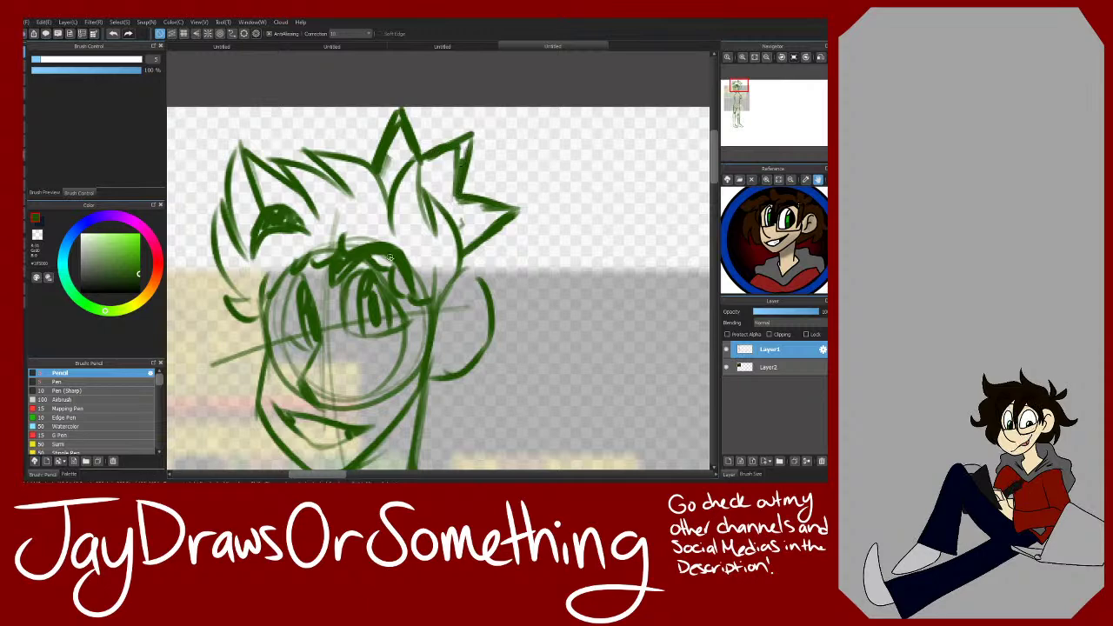
Step: Add the inner fold lines to the right-hand ear
left_click(766, 57)
left_click_drag(739, 93, 737, 94)
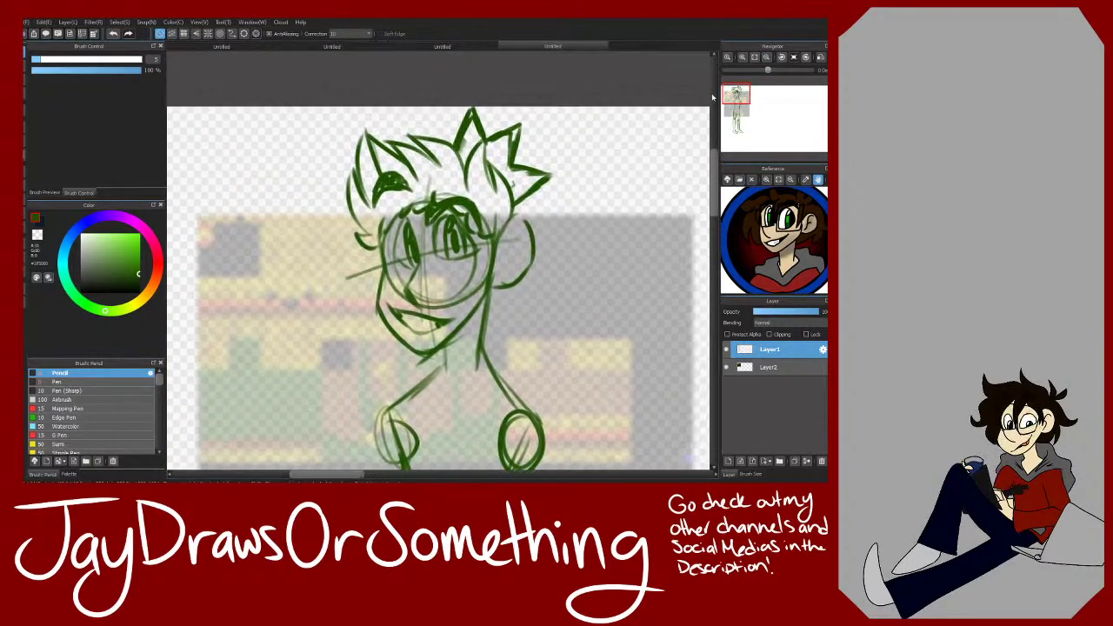
mouse_move(519, 230)
left_mouse_down()
mouse_move(497, 277)
mouse_move(505, 262)
left_mouse_up()
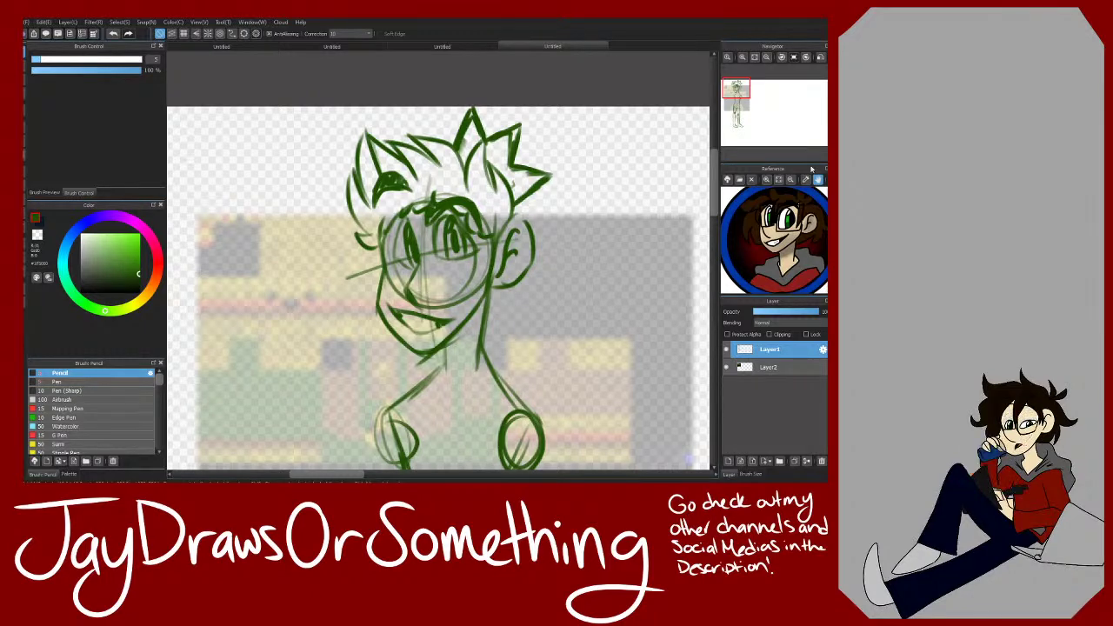
Step: Sketch an arm line reaching down and outward from the left-hand shoulder, ending in a small joint circle
left_click_drag(735, 90, 734, 107)
left_click(766, 58)
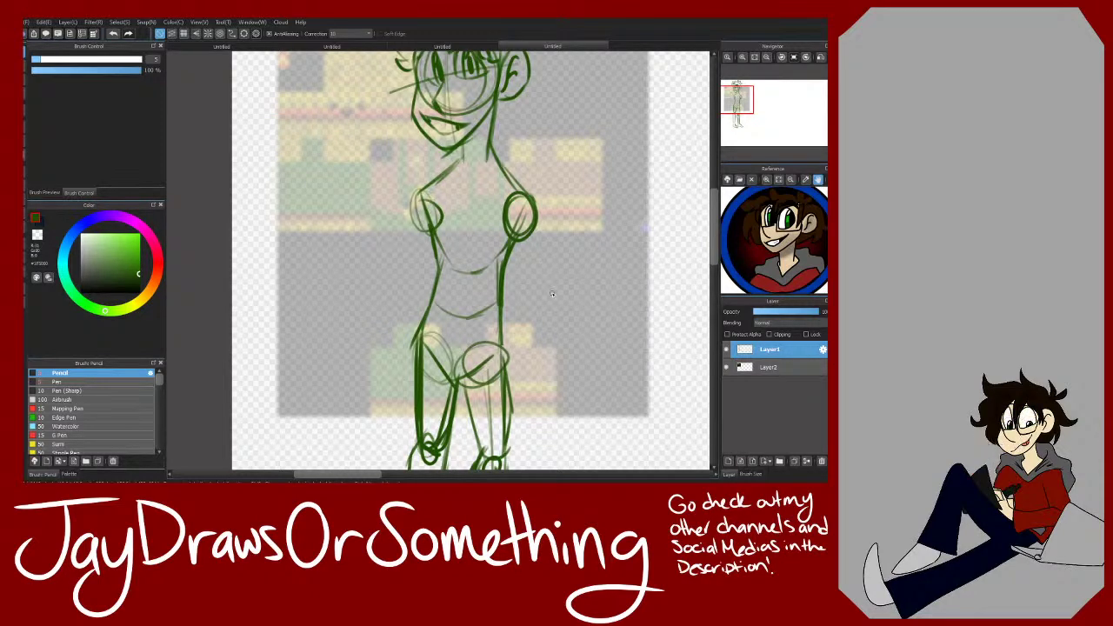
left_click(766, 59)
left_click_drag(403, 247, 375, 261)
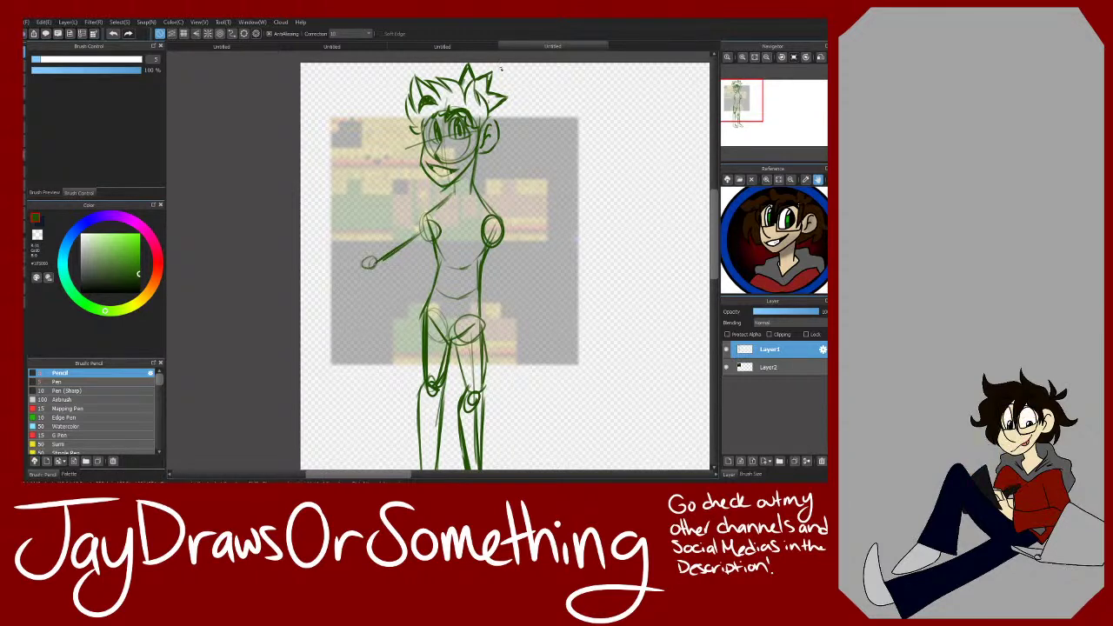
Step: Undo the downward-reaching left-hand arm line and its joint circle, together with the trial forearm stroke
left_click_drag(393, 180, 374, 256)
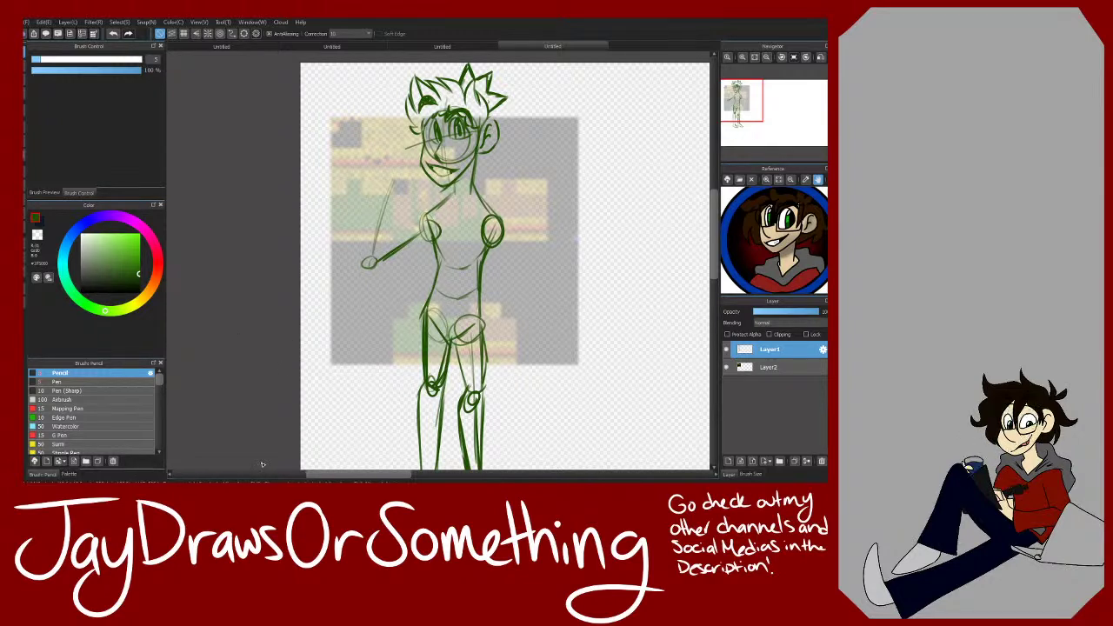
left_click(113, 33)
left_click(113, 33)
left_click(113, 33)
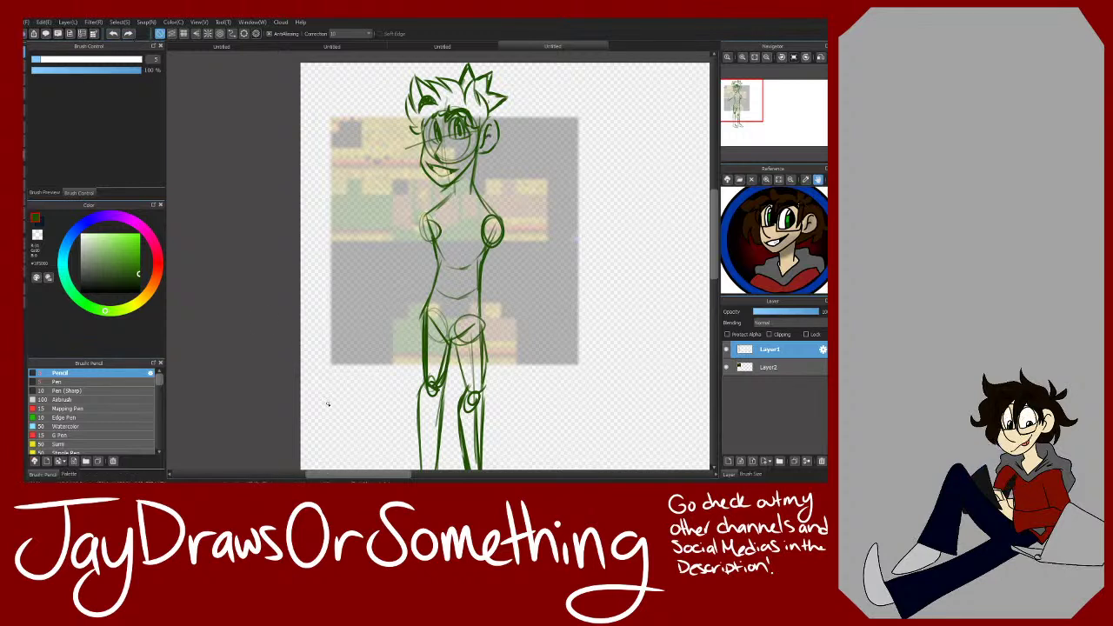
Step: Sketch a raised, bent left-hand arm with a wrist circle beside the face and an outward elbow, erasing the extra guide lines
mouse_move(386, 142)
left_mouse_down()
mouse_move(373, 150)
mouse_move(386, 139)
mouse_move(426, 230)
left_mouse_up()
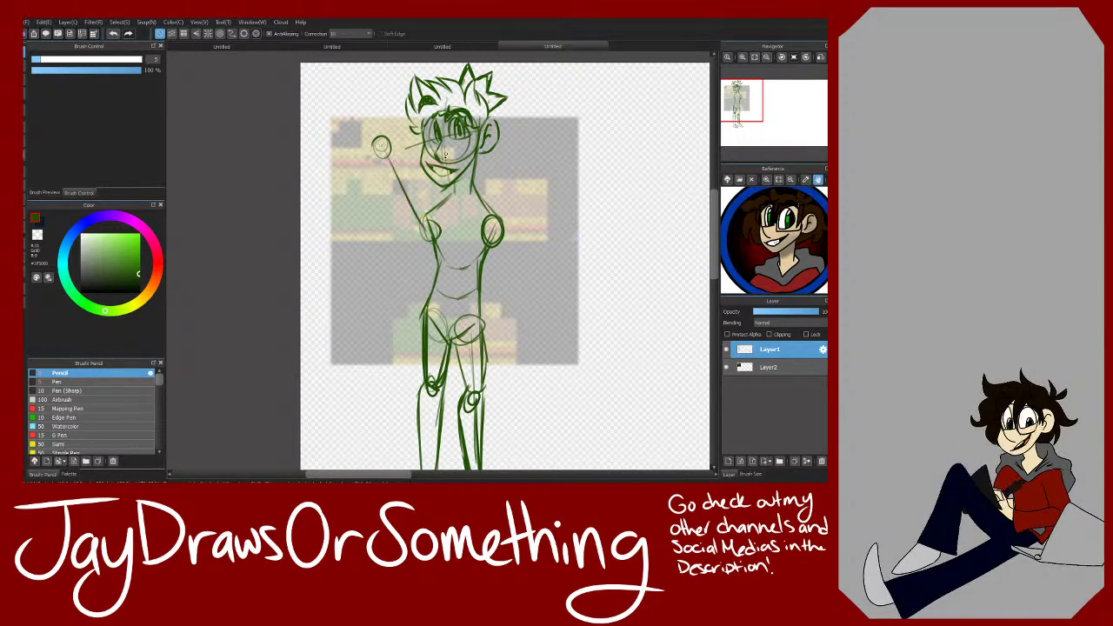
left_click_drag(395, 194, 338, 233)
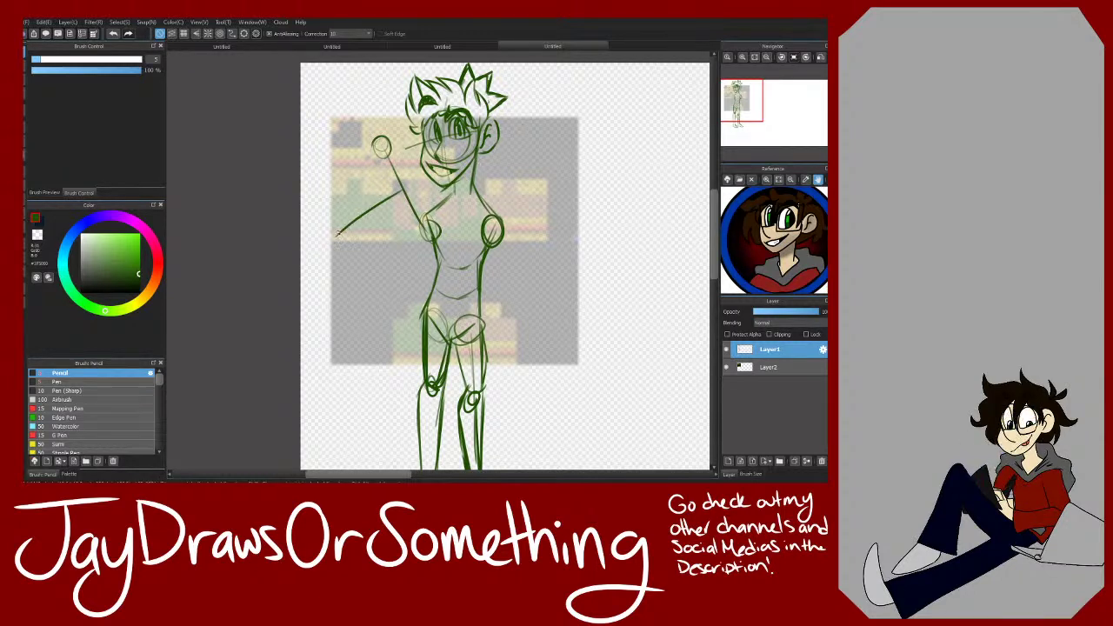
mouse_move(382, 155)
left_mouse_down()
mouse_move(342, 232)
mouse_move(410, 238)
left_mouse_up()
left_click_drag(336, 233, 424, 235)
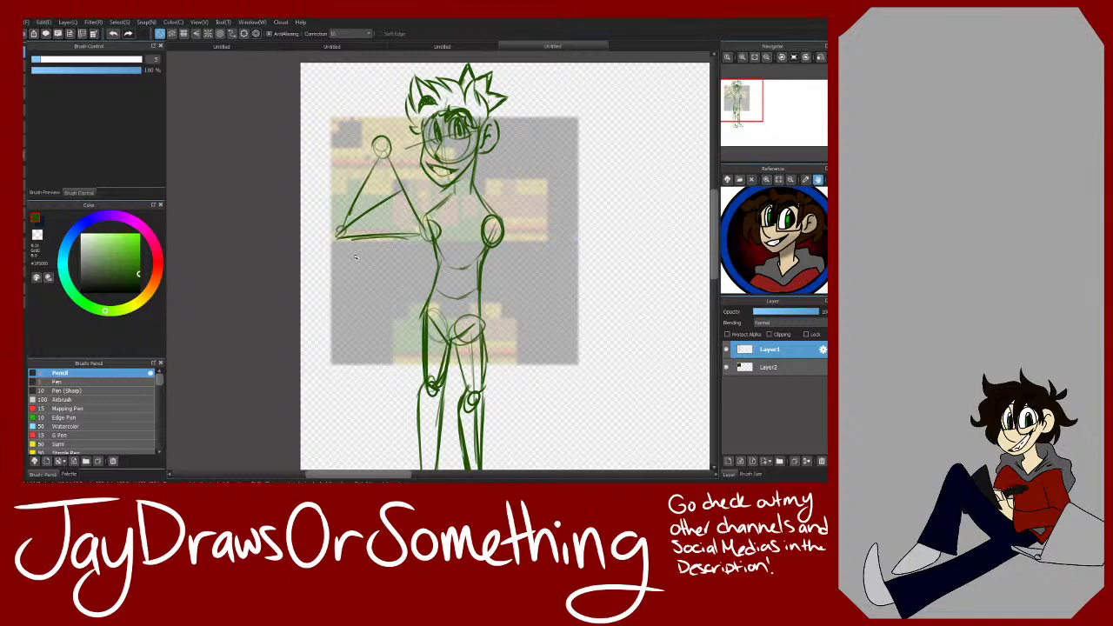
key("e")
mouse_move(351, 223)
left_mouse_down()
mouse_move(398, 188)
mouse_move(397, 163)
left_mouse_up()
key("b")
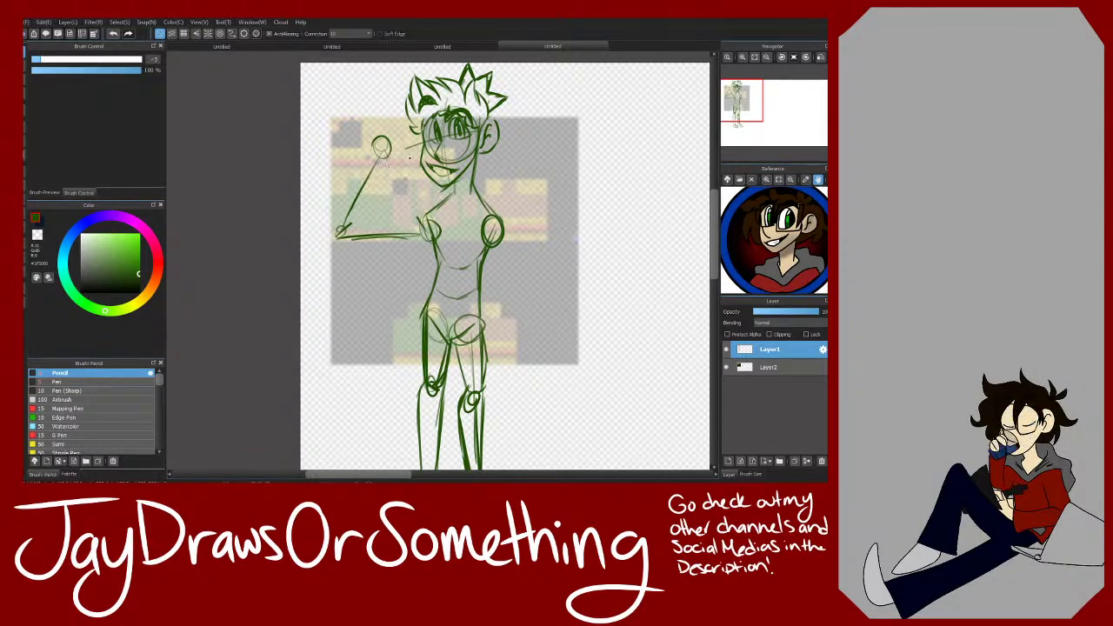
mouse_move(410, 136)
left_mouse_down()
mouse_move(385, 158)
mouse_move(433, 109)
mouse_move(394, 148)
left_mouse_up()
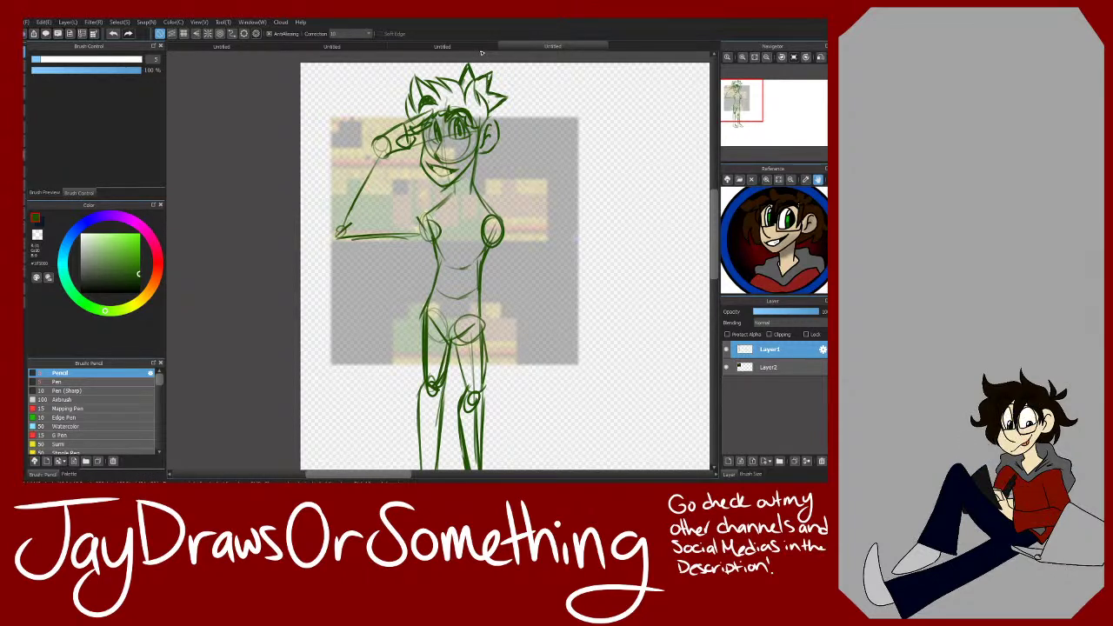
left_click_drag(387, 120, 408, 137)
key("e")
mouse_move(419, 139)
left_mouse_down()
mouse_move(393, 139)
mouse_move(407, 147)
left_mouse_up()
left_click(114, 34)
left_click(113, 36)
left_click(113, 36)
left_click(113, 36)
left_click(113, 36)
left_click(113, 36)
left_click(112, 37)
left_click(113, 34)
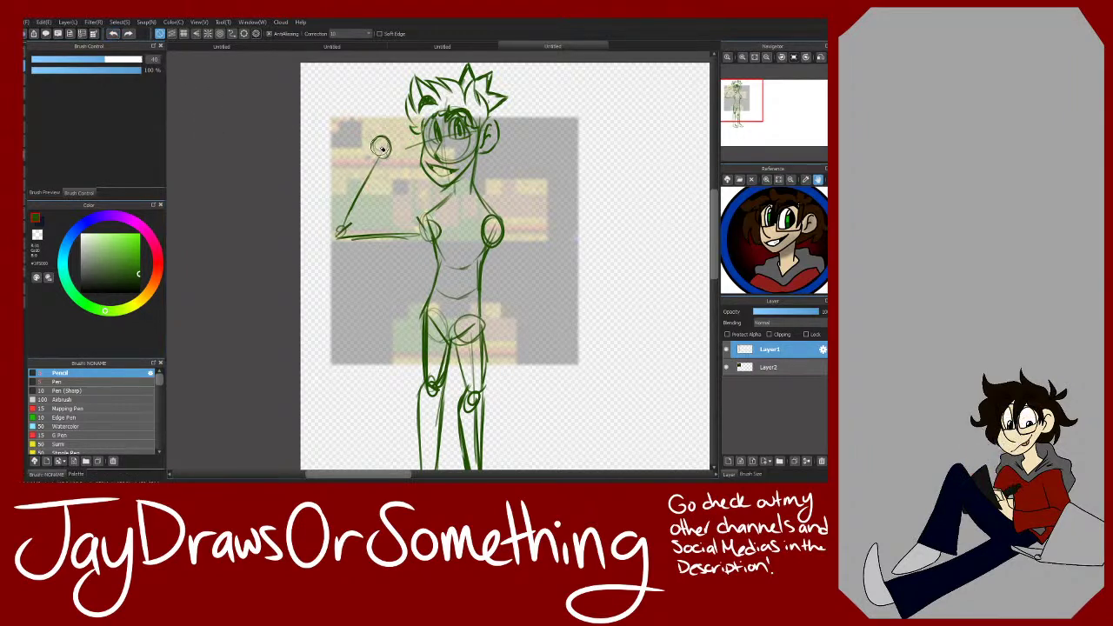
Step: Sketch a saluting hand with fingers reaching from the raised wrist circle to the brow
key("b")
mouse_move(384, 138)
left_mouse_down()
mouse_move(404, 130)
mouse_move(406, 141)
mouse_move(433, 117)
mouse_move(422, 129)
left_mouse_up()
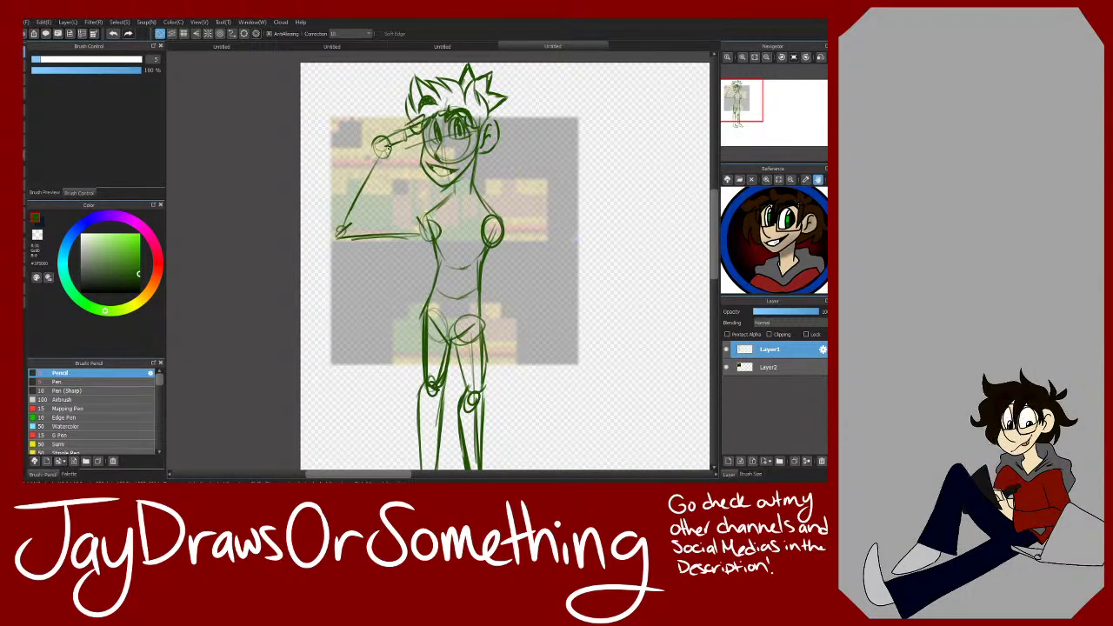
left_click_drag(412, 134, 403, 150)
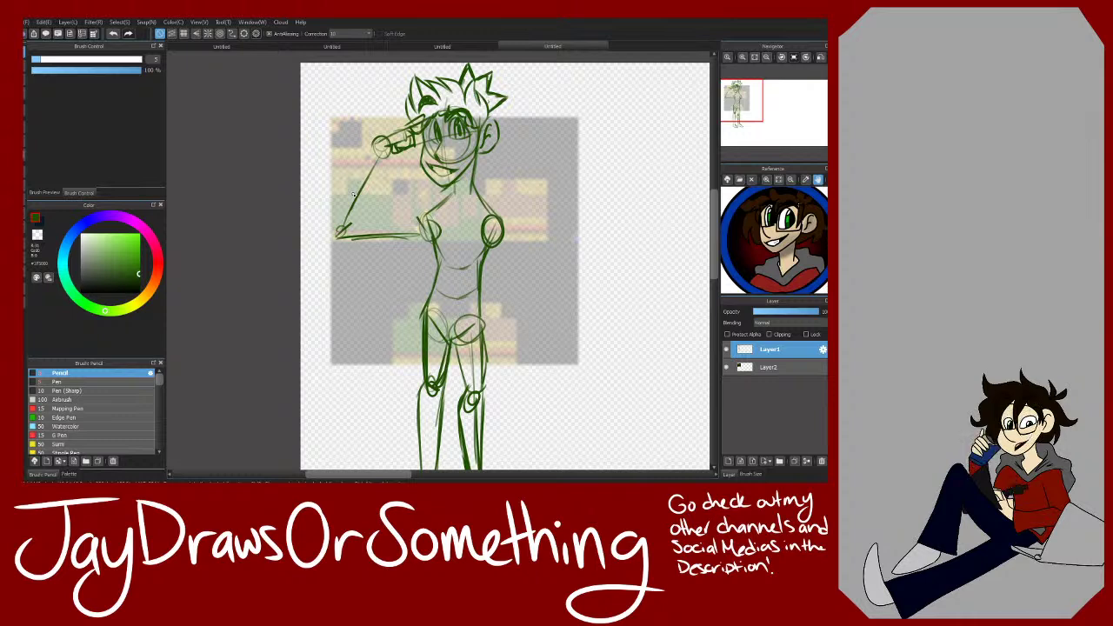
Step: Outline the raised left-hand arm, giving thickness to the forearm and the upper arm
mouse_move(380, 145)
left_mouse_down()
mouse_move(332, 213)
mouse_move(353, 221)
left_mouse_up()
left_click_drag(376, 144, 333, 236)
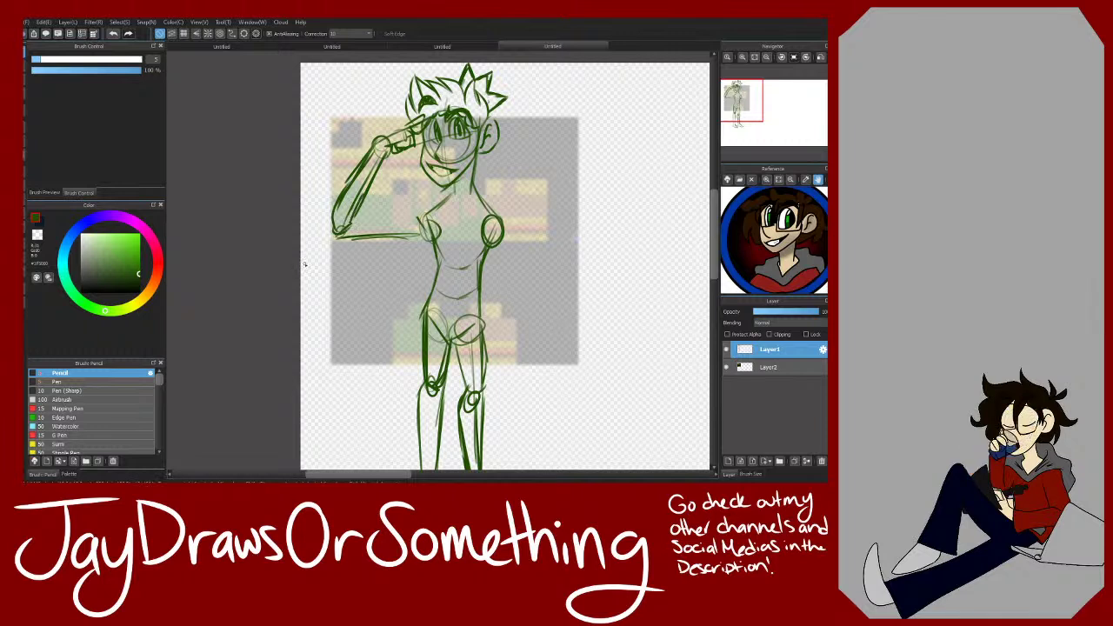
left_click_drag(424, 215, 354, 211)
left_click_drag(422, 231, 346, 230)
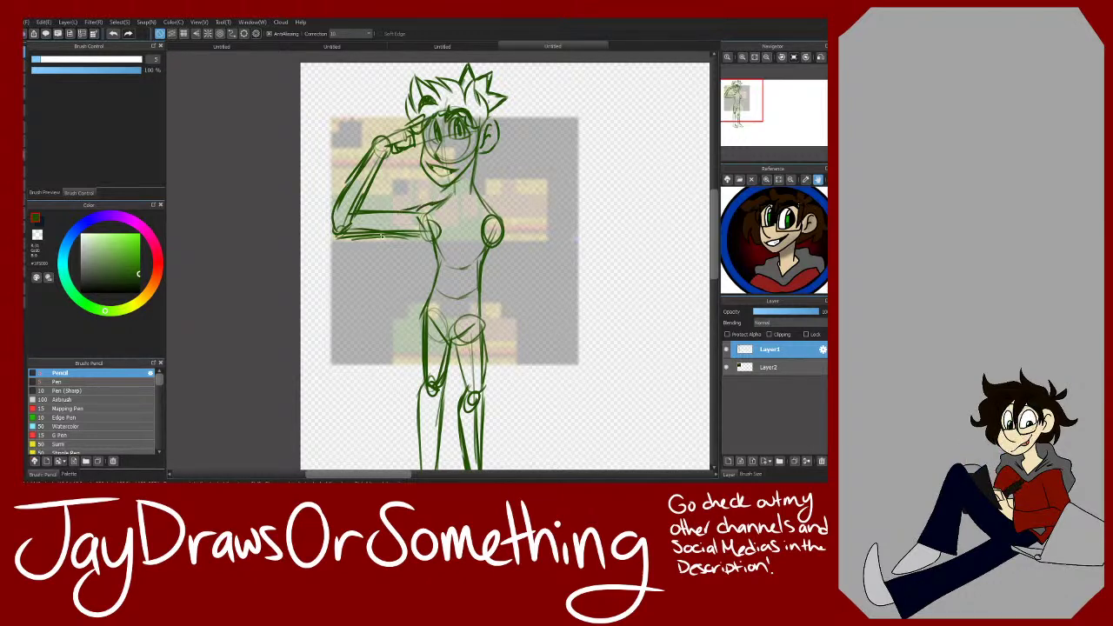
left_click(742, 57)
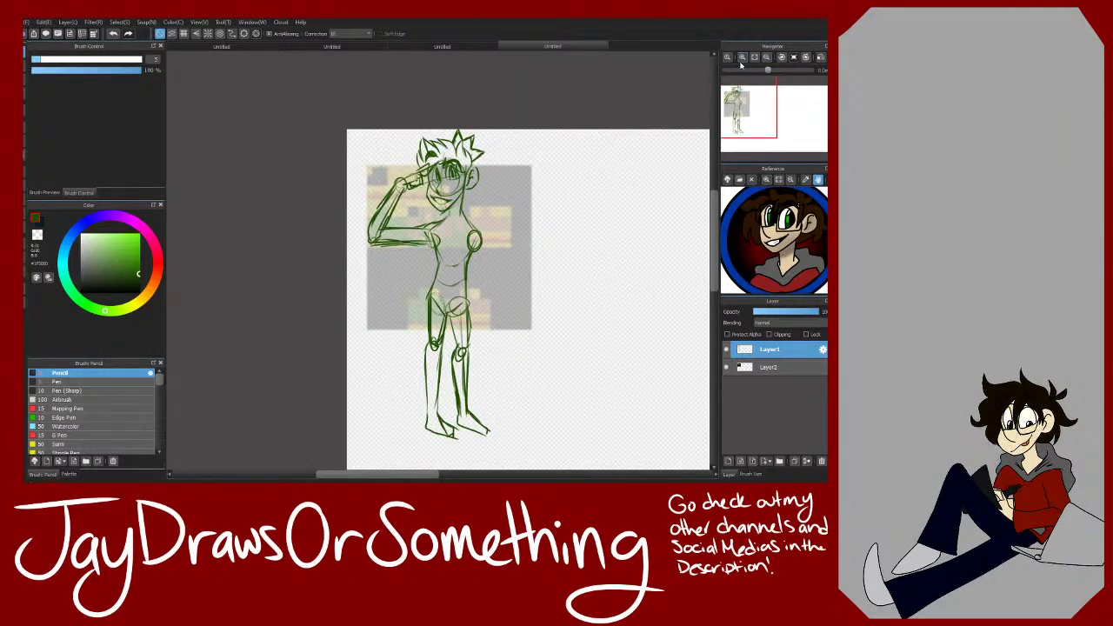
left_click(742, 59)
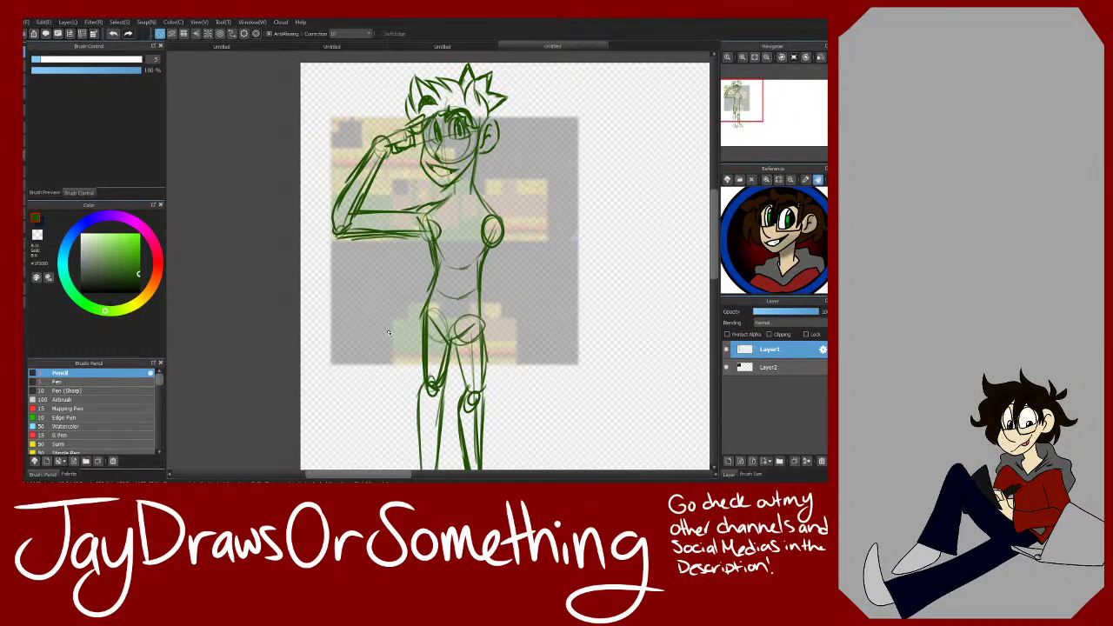
Step: Mark the other wrist with a small circle at the right-hand hip, adding vertical and horizontal guide lines for the arm
left_click_drag(497, 223, 555, 276)
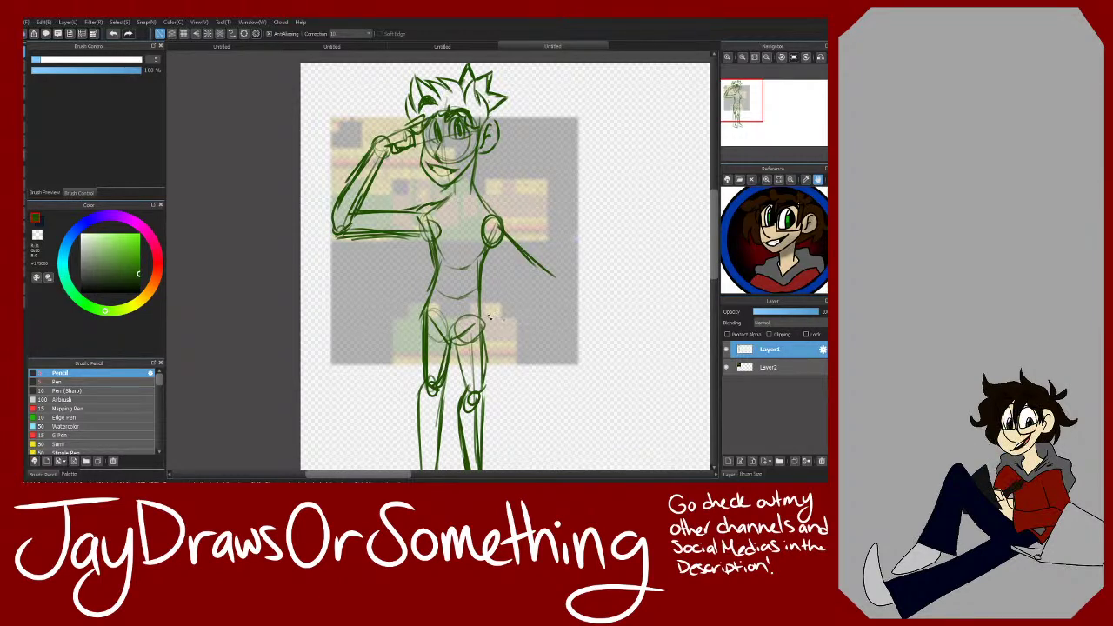
key("e")
mouse_move(501, 221)
left_mouse_down()
mouse_move(529, 262)
mouse_move(547, 268)
mouse_move(492, 306)
left_mouse_up()
key("b")
mouse_move(496, 252)
left_mouse_down()
mouse_move(495, 311)
mouse_move(572, 268)
left_mouse_up()
left_click_drag(496, 277, 559, 272)
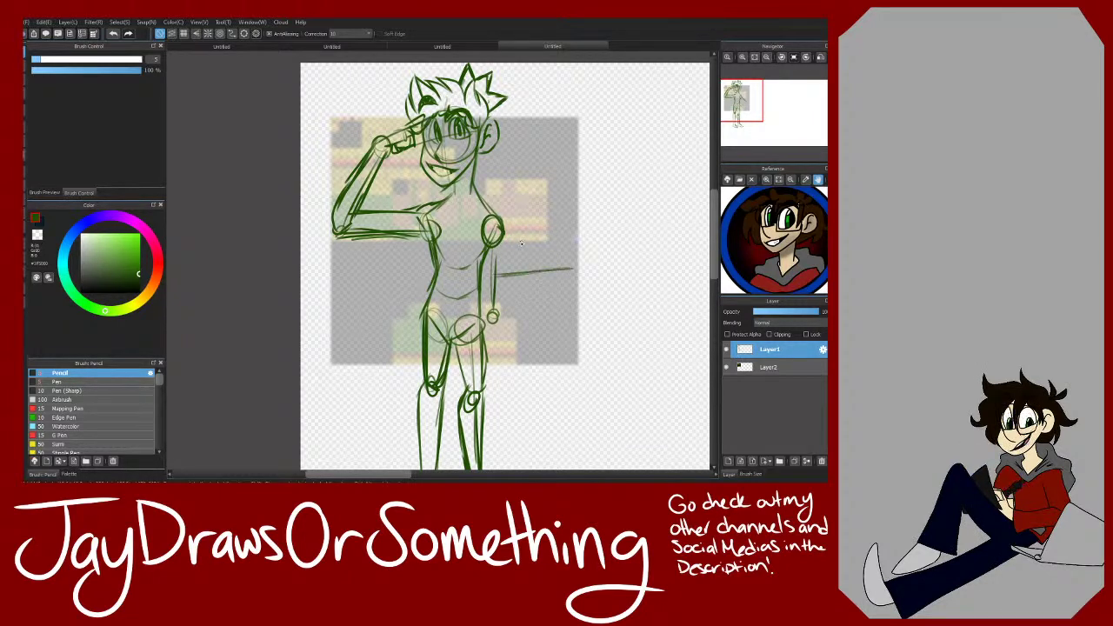
Step: Draw the right-hand arm line from the shoulder out to the elbow and back to the wrist circle at the hip
left_click_drag(498, 228, 539, 269)
left_click(120, 39)
mouse_move(506, 241)
left_mouse_down()
mouse_move(553, 273)
mouse_move(496, 313)
left_mouse_up()
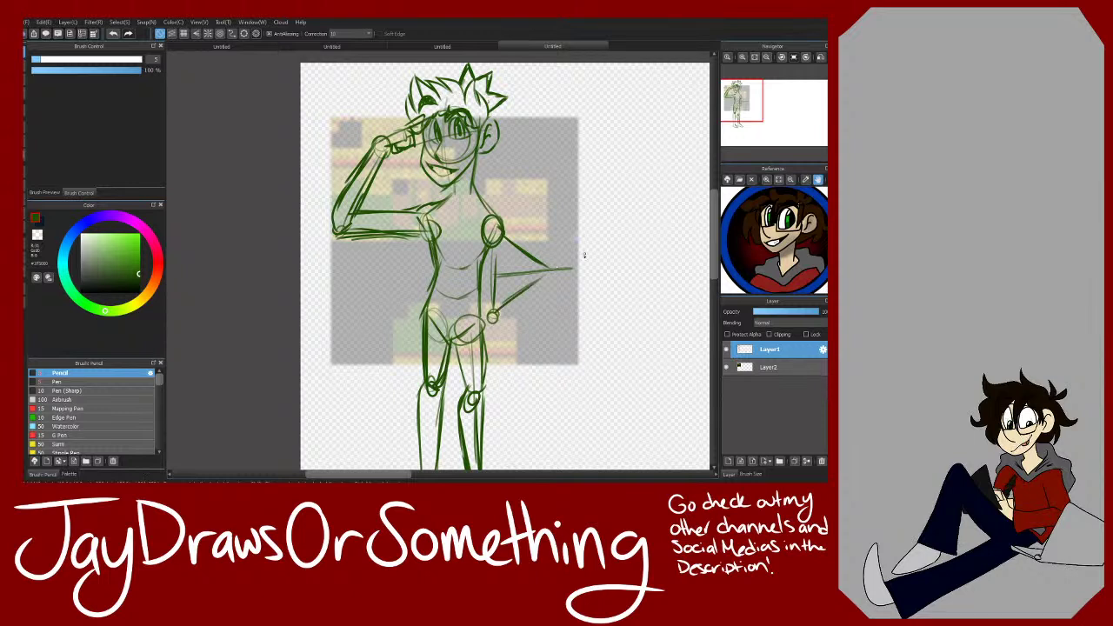
Step: Erase the guide lines around the right-hand arm and add a small joint circle at its elbow
key("e")
mouse_move(572, 267)
left_mouse_down()
mouse_move(489, 274)
mouse_move(489, 286)
mouse_move(533, 270)
left_mouse_up()
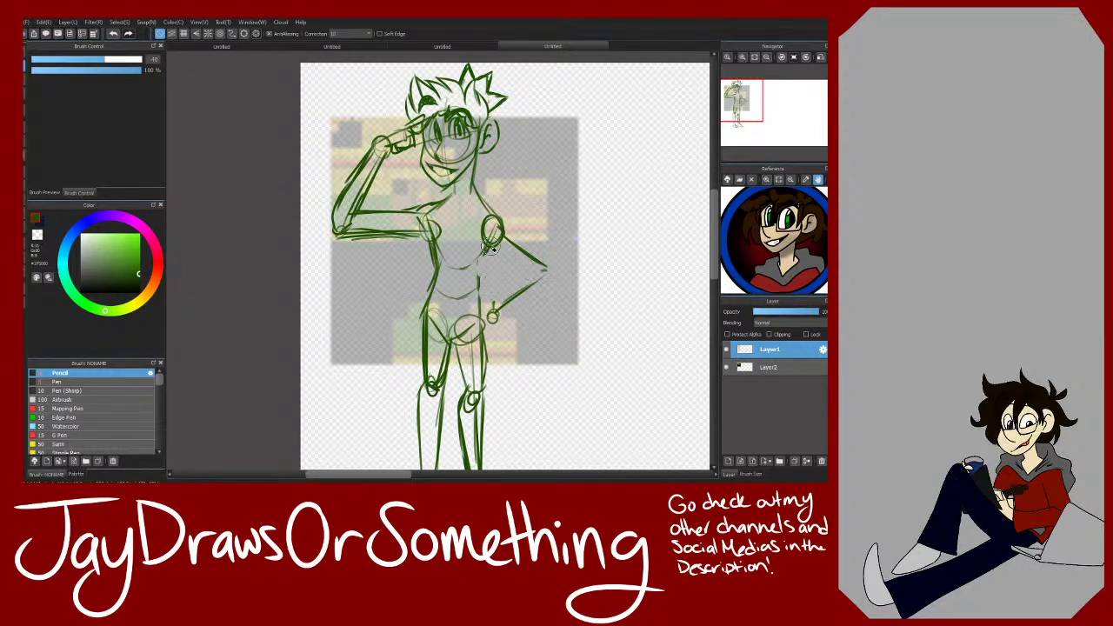
key("b")
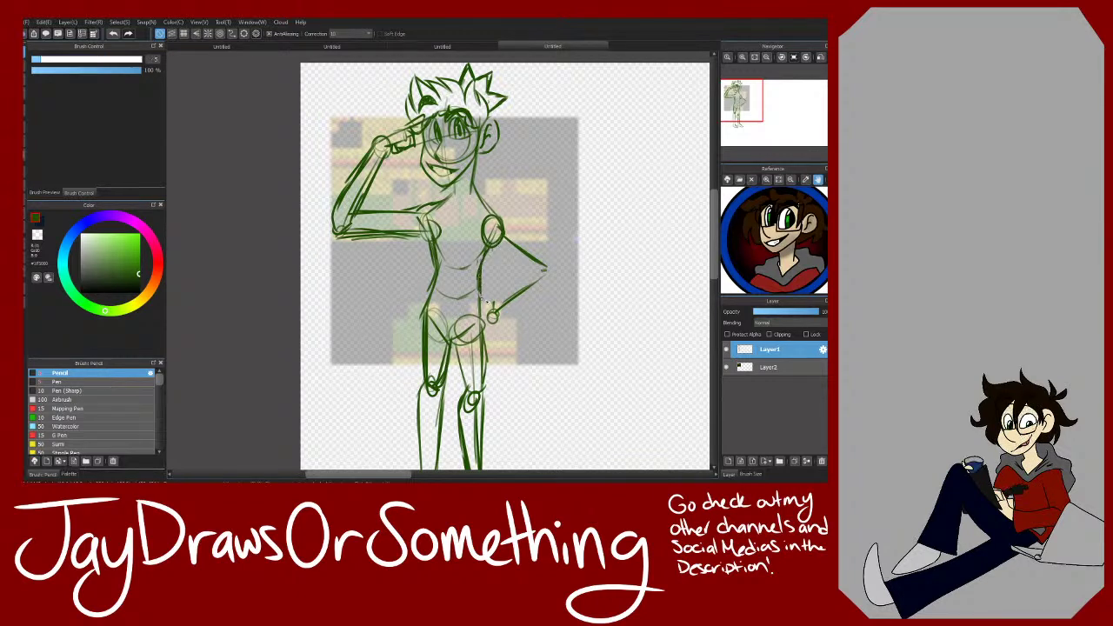
left_click_drag(544, 266, 545, 272)
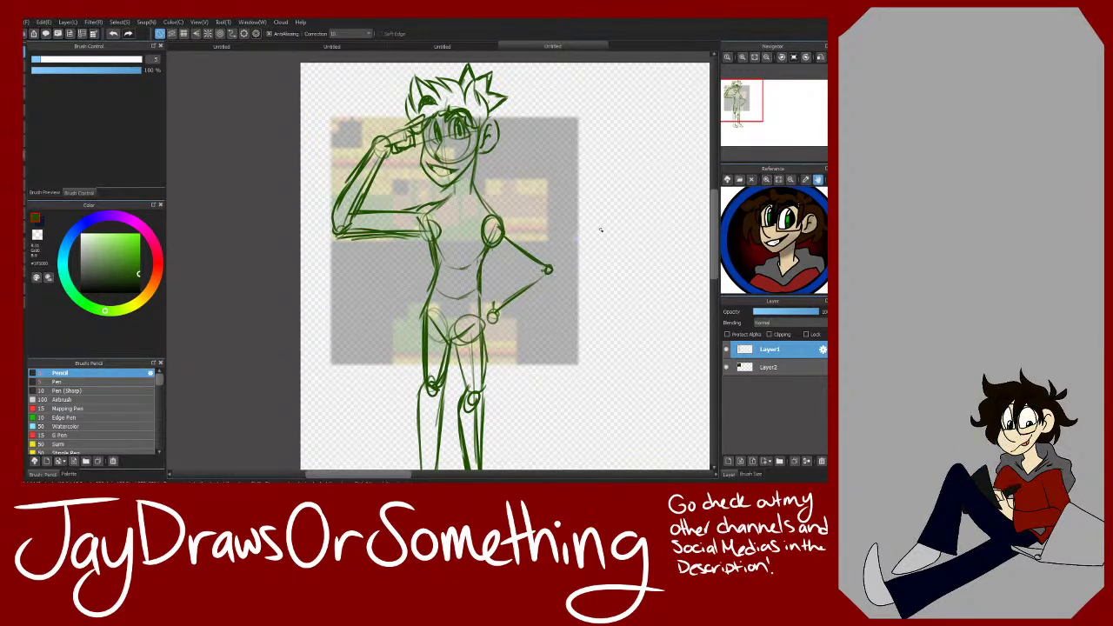
Step: Sketch the palm of the hand resting on the right-hand hip around the wrist circle
left_click(741, 57)
left_click(742, 58)
left_click_drag(746, 115, 750, 121)
mouse_move(448, 209)
left_mouse_down()
mouse_move(450, 262)
mouse_move(461, 259)
mouse_move(452, 270)
mouse_move(479, 240)
mouse_move(461, 267)
left_mouse_up()
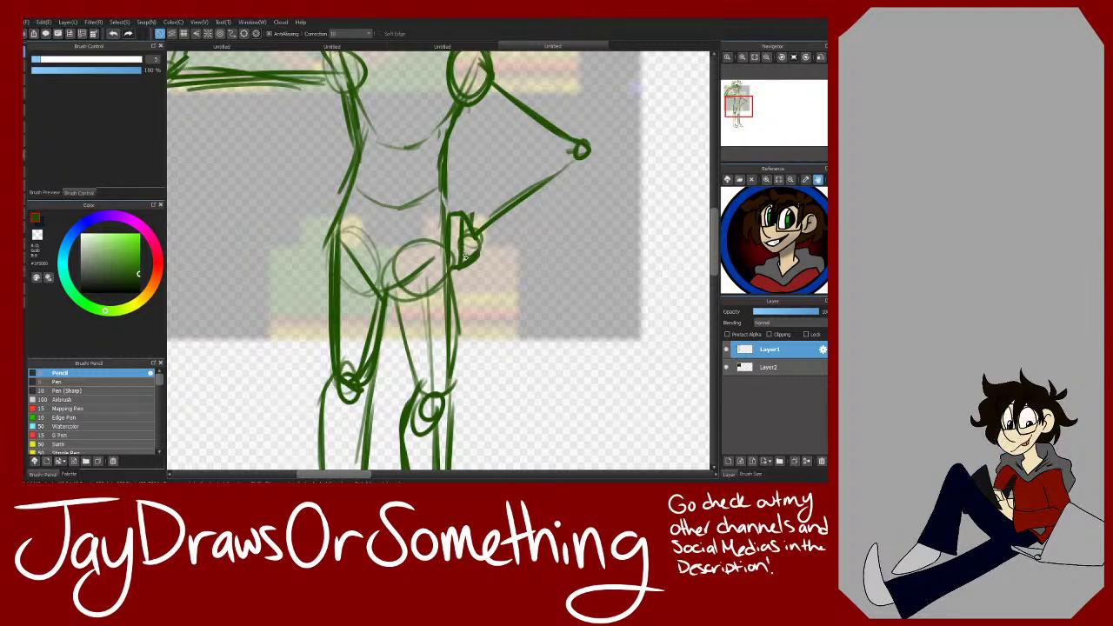
mouse_move(462, 213)
left_mouse_down()
mouse_move(426, 210)
mouse_move(459, 225)
mouse_move(452, 174)
mouse_move(440, 242)
mouse_move(458, 245)
mouse_move(434, 257)
mouse_move(457, 271)
mouse_move(487, 209)
mouse_move(551, 158)
mouse_move(595, 150)
mouse_move(485, 242)
left_mouse_up()
left_click_drag(751, 104, 754, 89)
mouse_move(381, 174)
left_mouse_down()
mouse_move(484, 282)
mouse_move(461, 260)
mouse_move(514, 306)
left_mouse_up()
left_click_drag(469, 272, 538, 339)
left_click_drag(422, 301, 489, 347)
left_click_drag(440, 310, 498, 342)
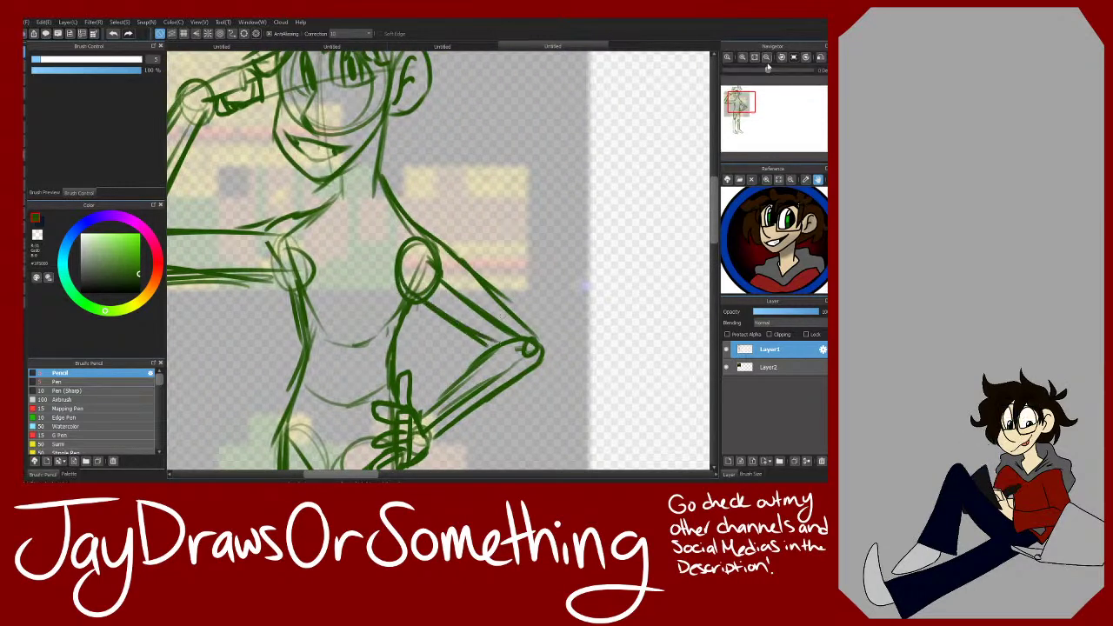
left_click(766, 57)
left_click(766, 57)
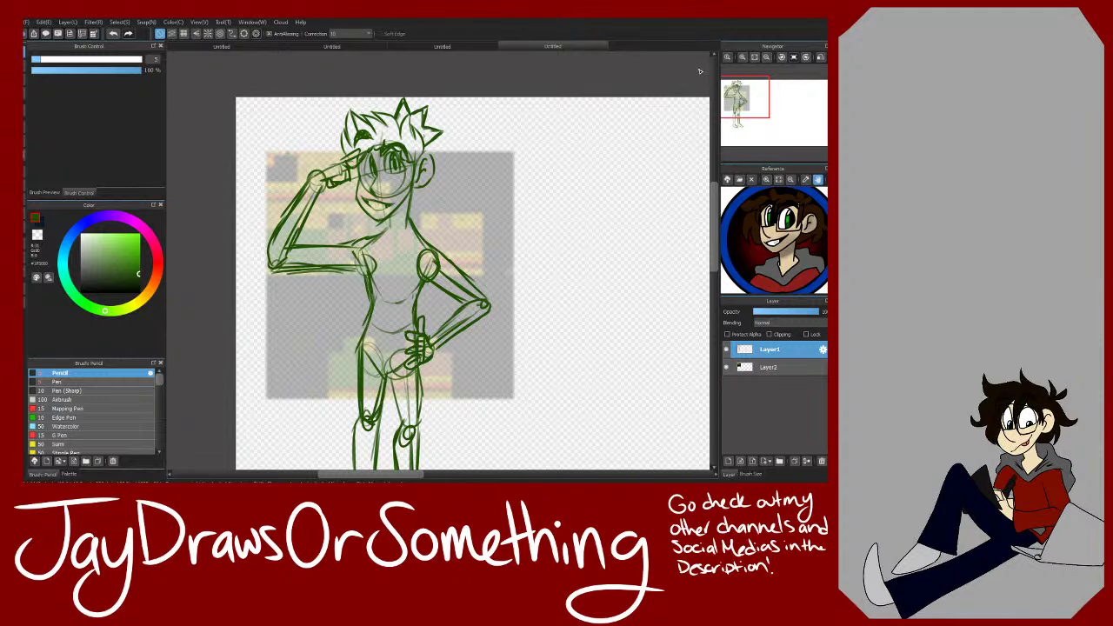
left_click(766, 58)
left_click_drag(755, 104, 722, 100)
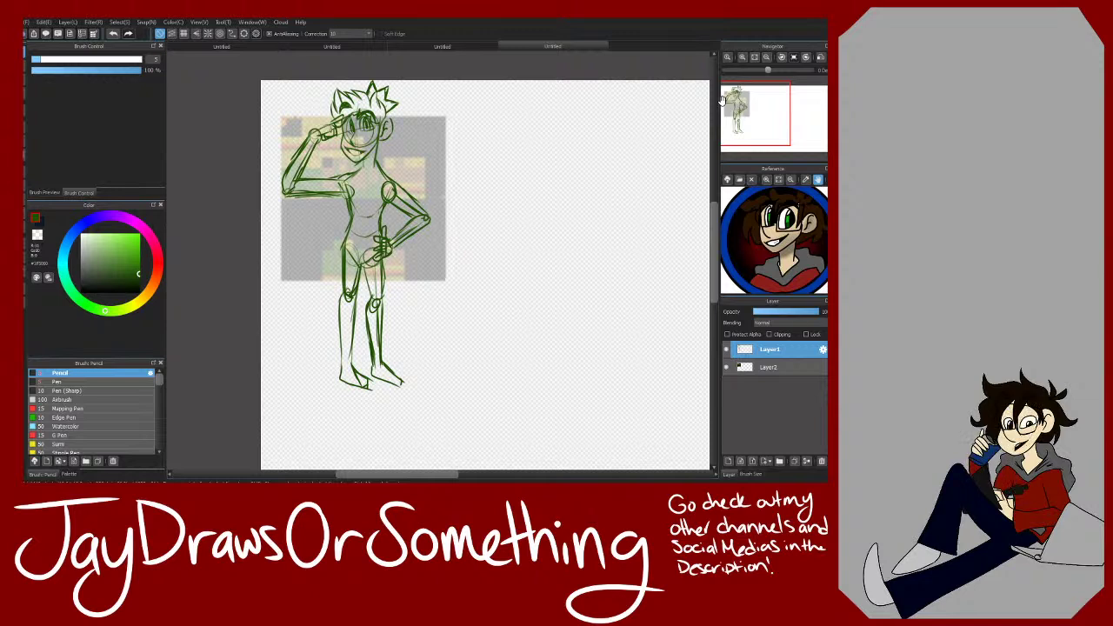
left_click(113, 34)
left_click(113, 34)
left_click(113, 34)
left_click(113, 34)
left_click(113, 33)
left_click(113, 34)
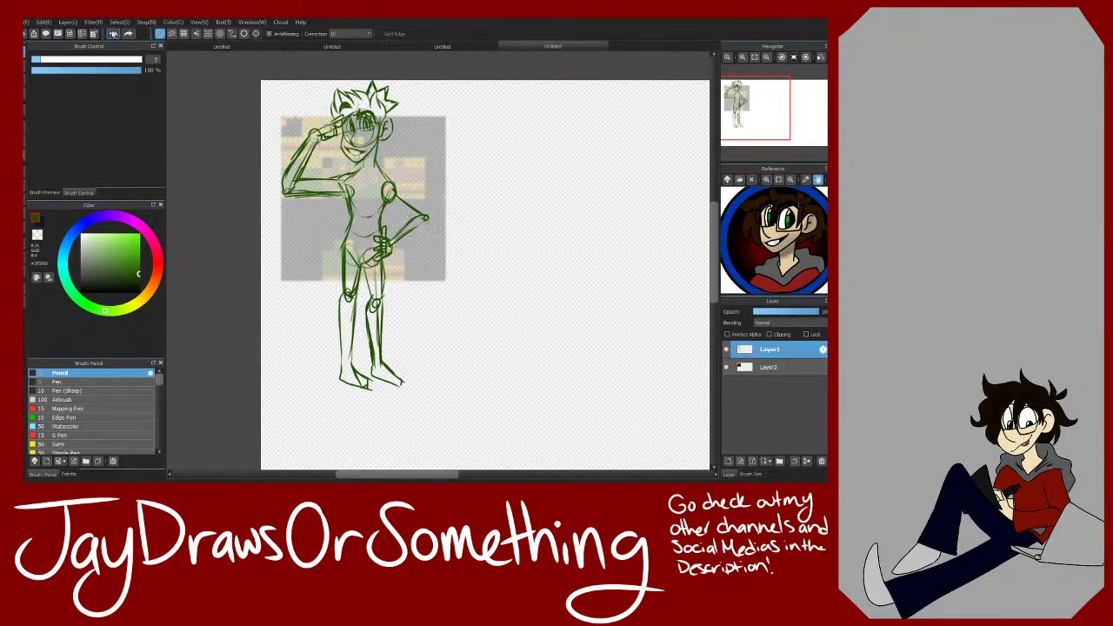
left_click(113, 34)
left_click(113, 34)
left_click(113, 34)
left_click(113, 34)
left_click(113, 34)
left_click(113, 34)
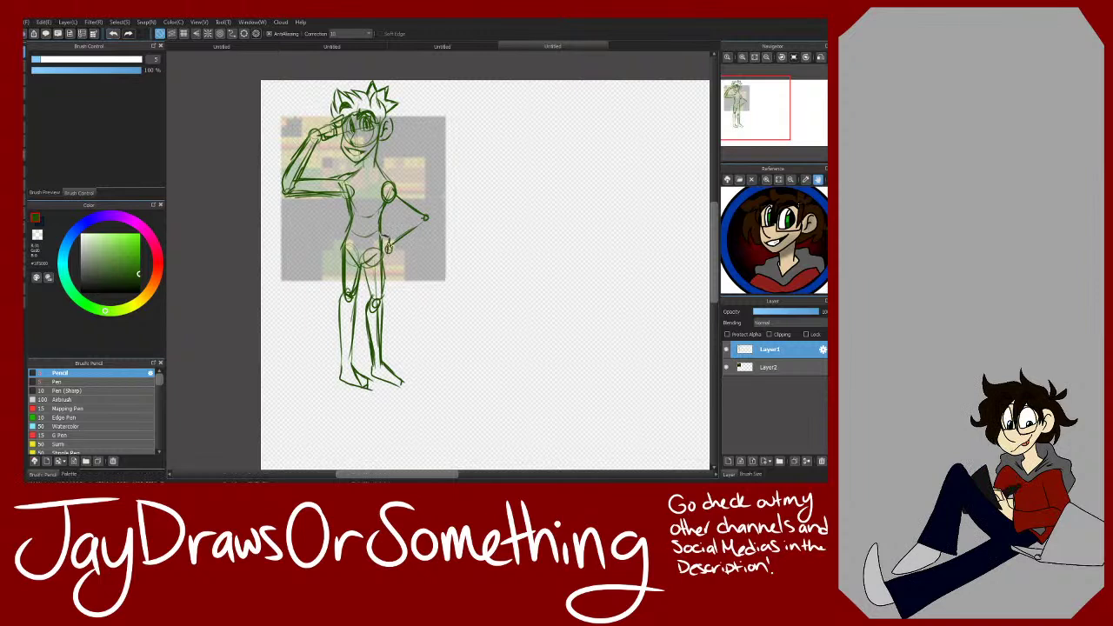
Step: Draw the fingers and thumb of the hand resting on the hip
mouse_move(374, 234)
left_mouse_down()
mouse_move(387, 243)
mouse_move(380, 257)
left_mouse_up()
left_click_drag(389, 247, 423, 218)
mouse_move(426, 215)
left_mouse_down()
mouse_move(431, 223)
mouse_move(391, 253)
left_mouse_up()
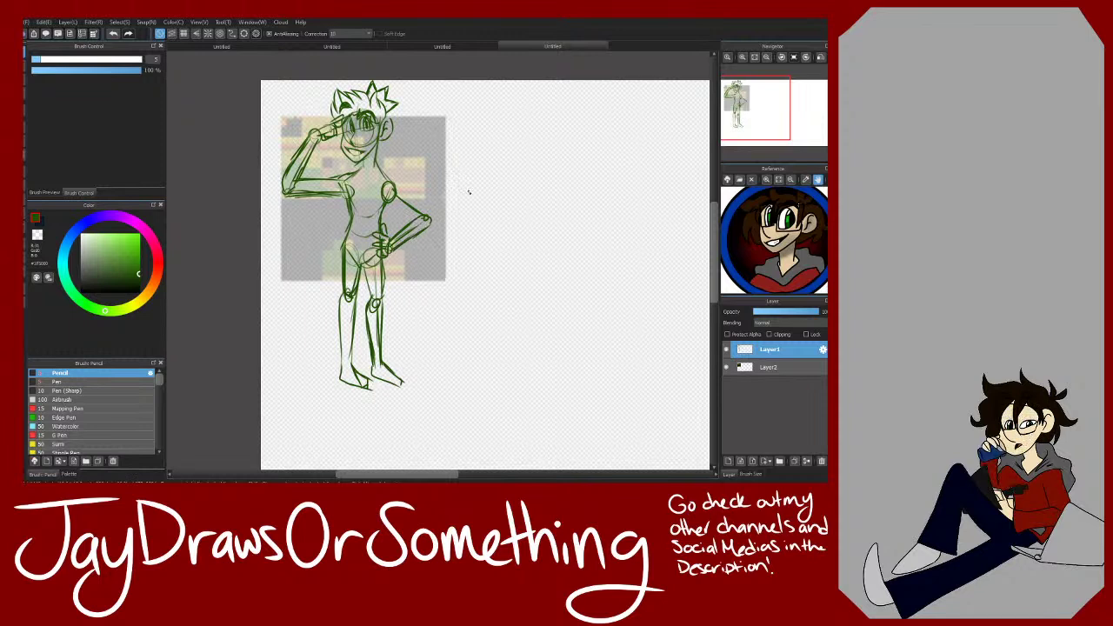
left_click(112, 34)
left_click(112, 33)
left_click(112, 34)
left_click(112, 33)
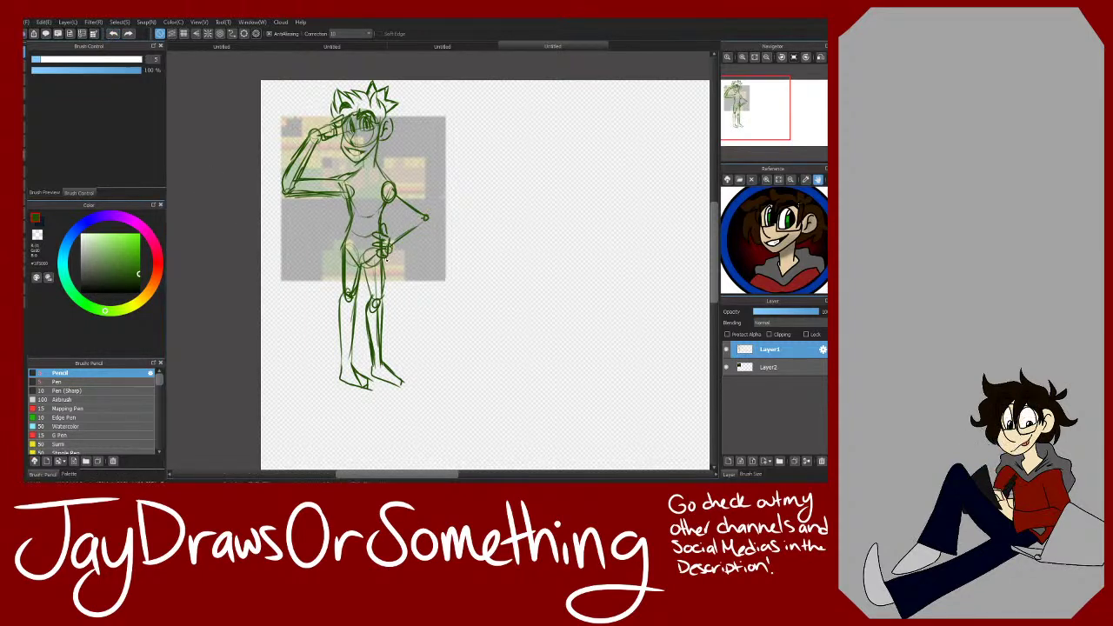
Step: Outline the right-hand forearm and upper arm from the hip hand through the elbow to the shoulder
left_click_drag(391, 241, 416, 230)
left_click_drag(395, 184, 426, 211)
left_click_drag(421, 215, 393, 244)
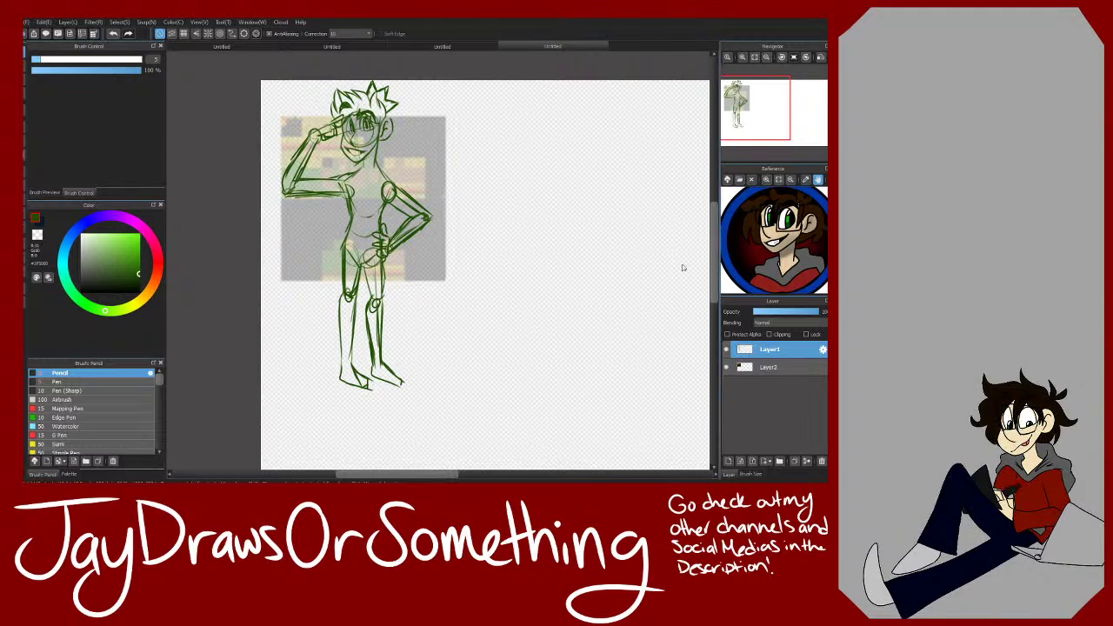
Step: Sketch a ragged garment edge from the right-hand side of the neck across the chest with a small jagged shape, reworking the last strokes
left_click(745, 59)
left_click(745, 59)
left_click(745, 59)
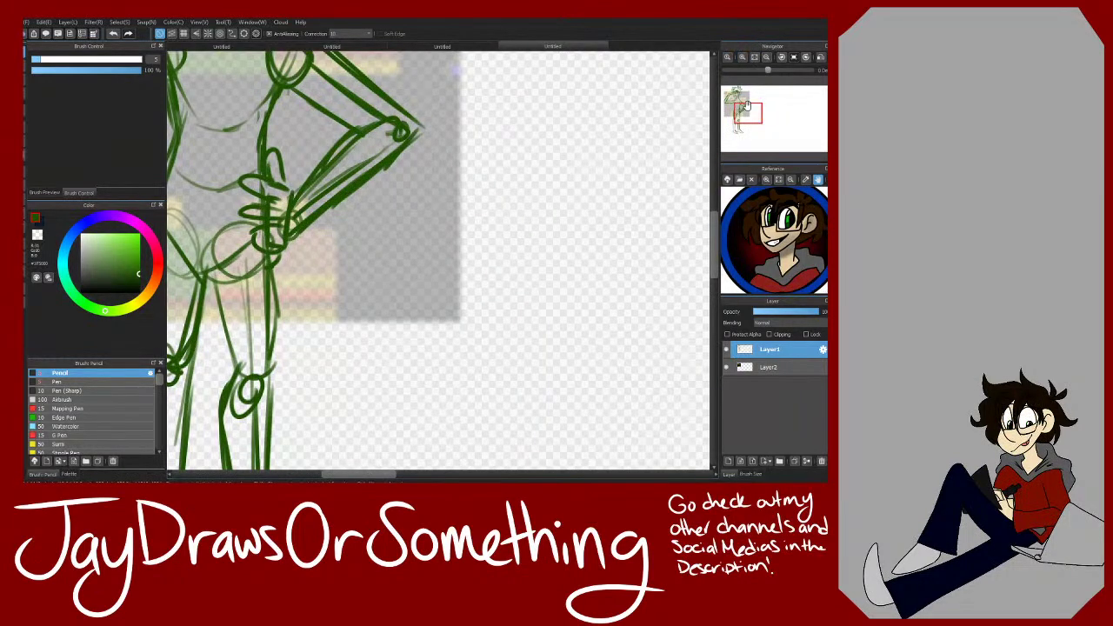
left_click(736, 102)
left_click(767, 58)
left_click(767, 58)
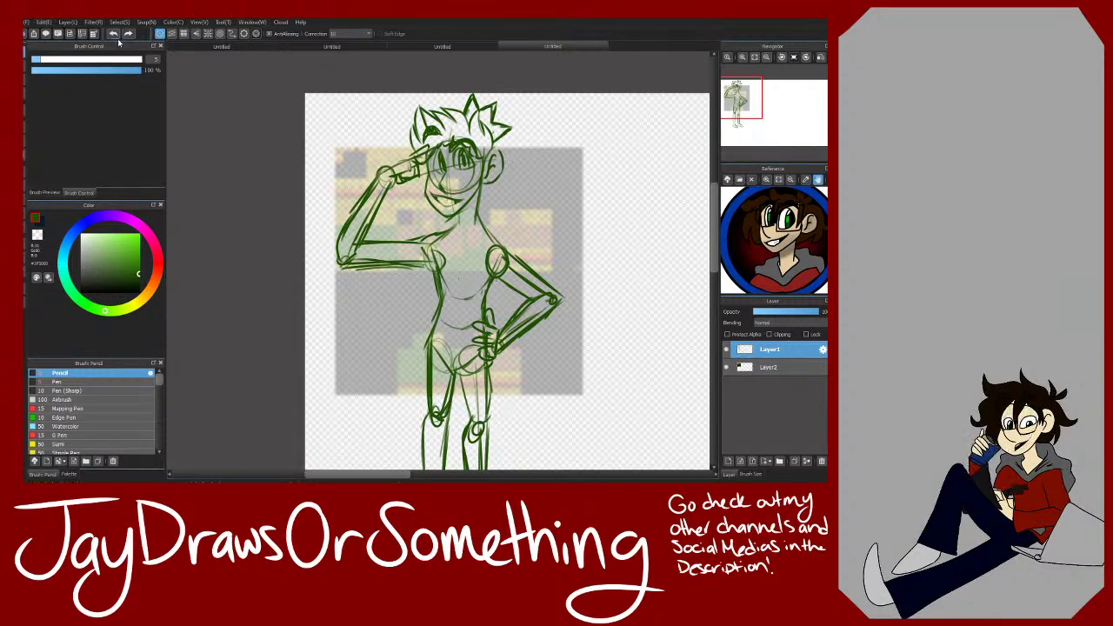
left_click_drag(484, 221, 477, 258)
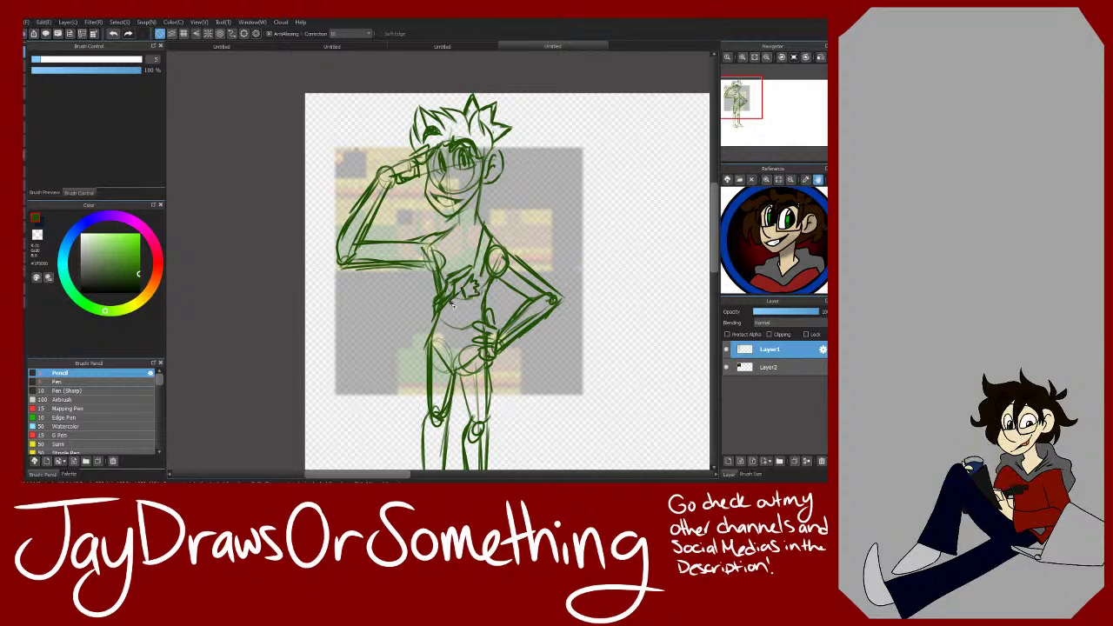
left_click(113, 34)
left_click(113, 34)
left_click(113, 34)
left_click(113, 34)
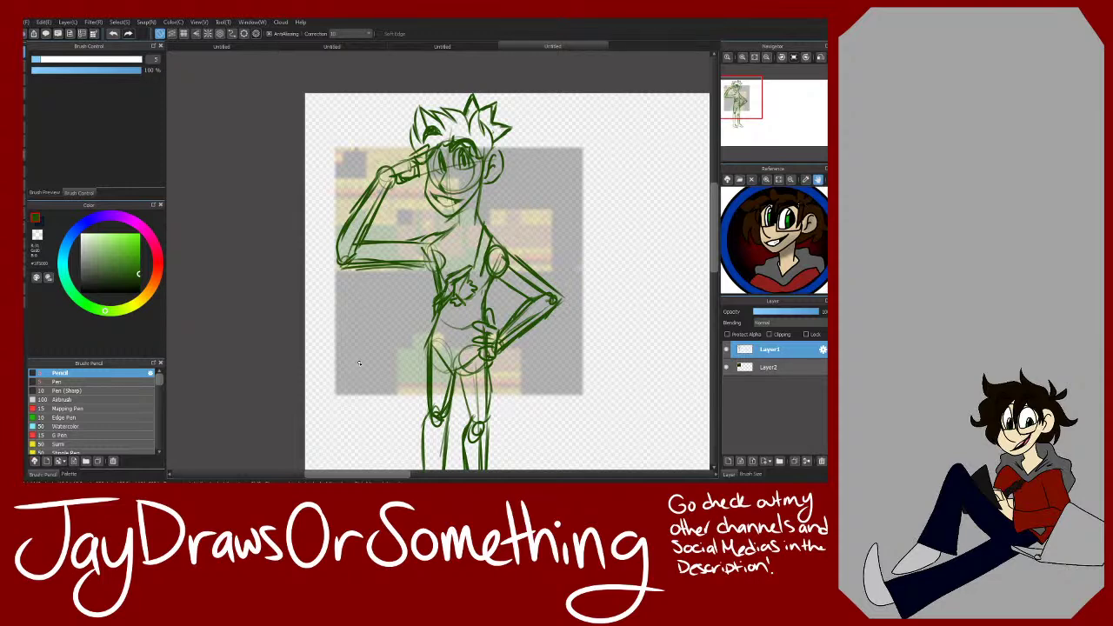
Step: Raise the opacity of Layer2 to full to examine the texture's clothing design, and fade it back to a faint underlay
left_click(765, 367)
left_click_drag(811, 312, 824, 312)
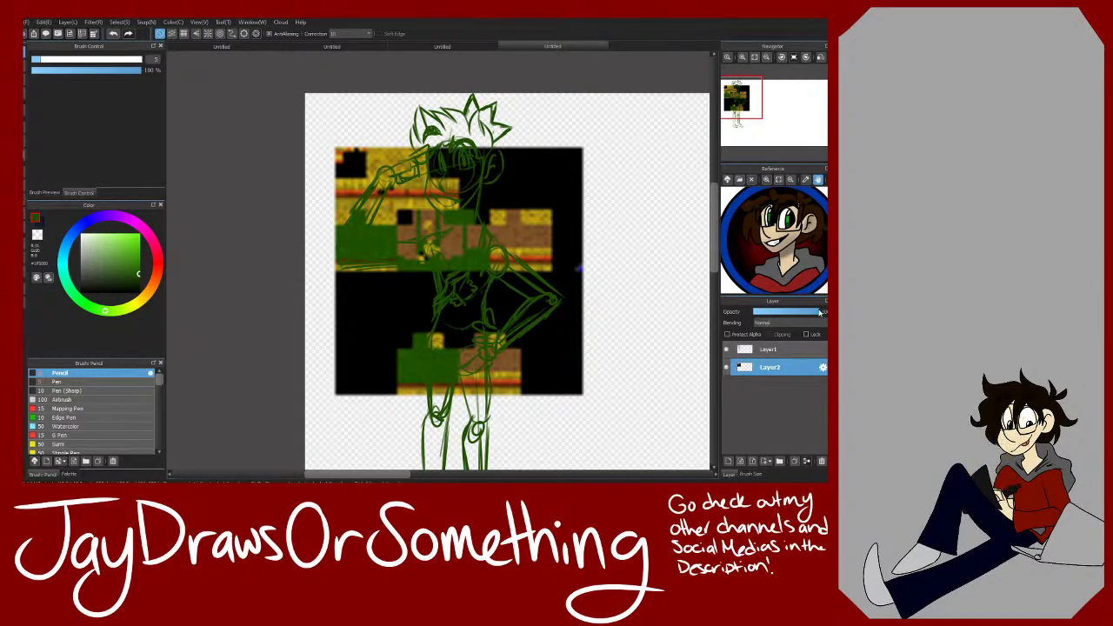
left_click_drag(821, 317, 778, 318)
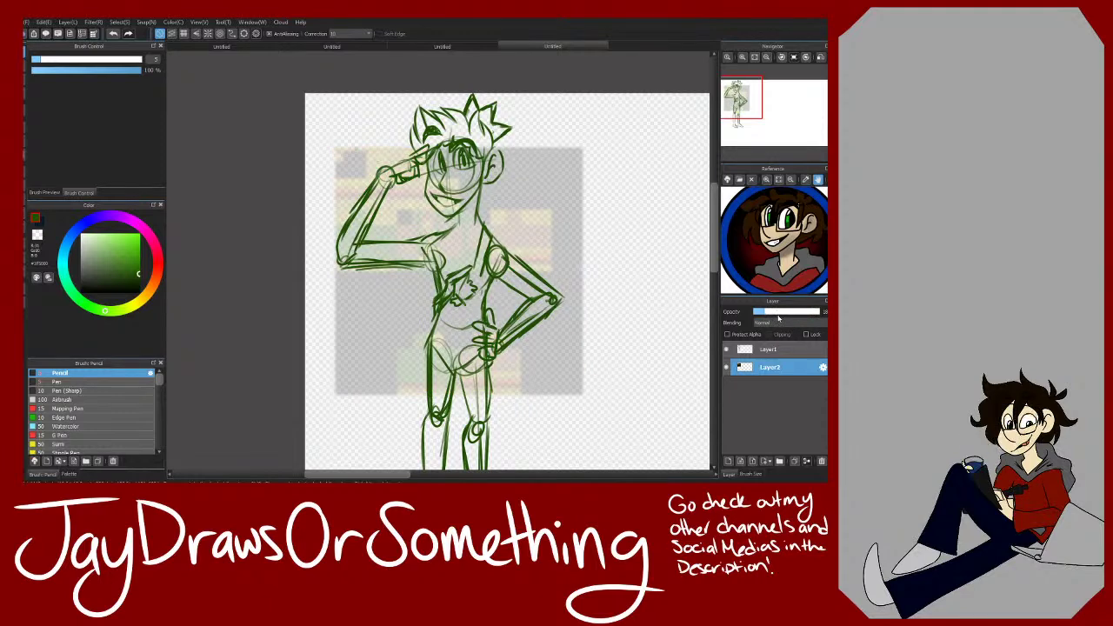
Step: Sketch loose, straight trouser legs on Layer1, running from the hips to hems just above the ankles
left_click_drag(740, 114, 734, 111)
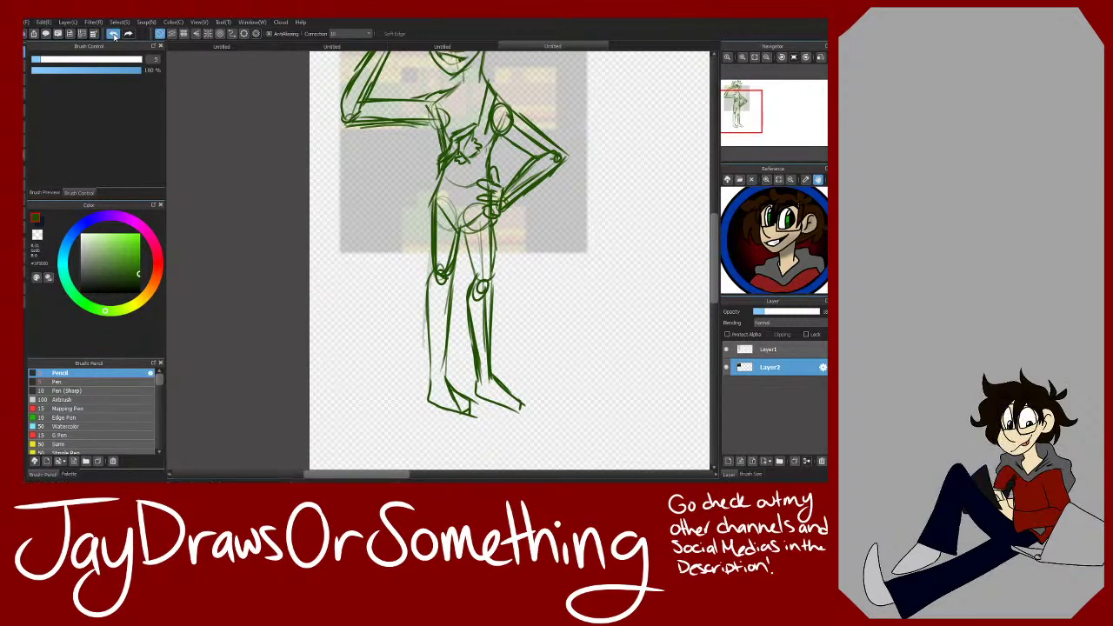
left_click(765, 351)
left_click_drag(430, 204, 422, 371)
left_click_drag(462, 228, 444, 375)
left_click_drag(488, 272, 492, 281)
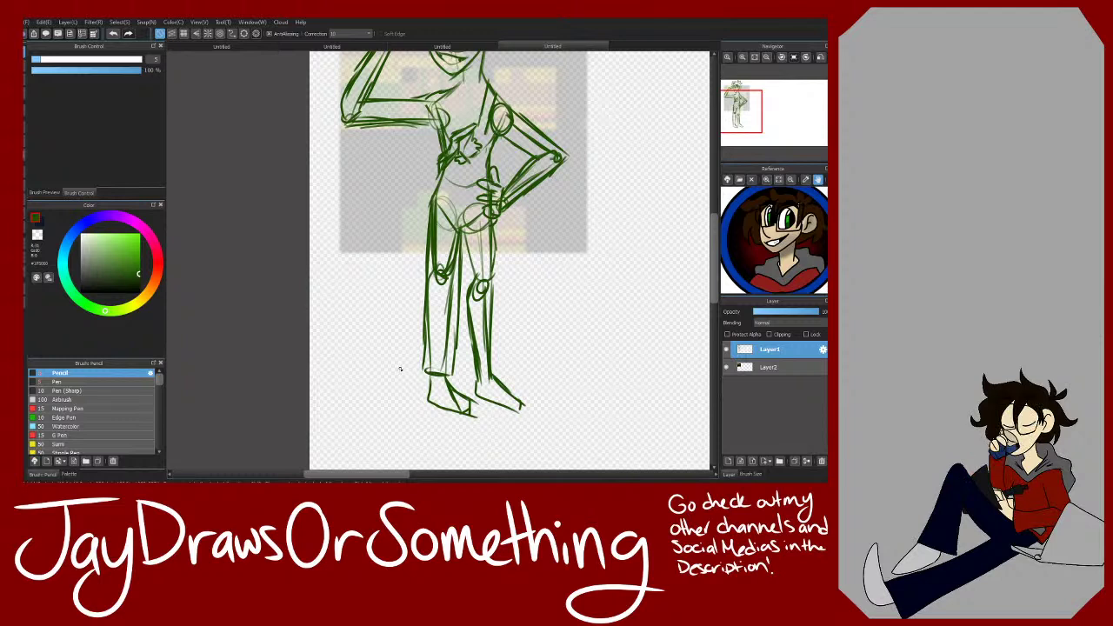
left_click_drag(465, 222, 471, 361)
mouse_move(496, 212)
left_mouse_down()
mouse_move(500, 353)
mouse_move(470, 363)
left_mouse_up()
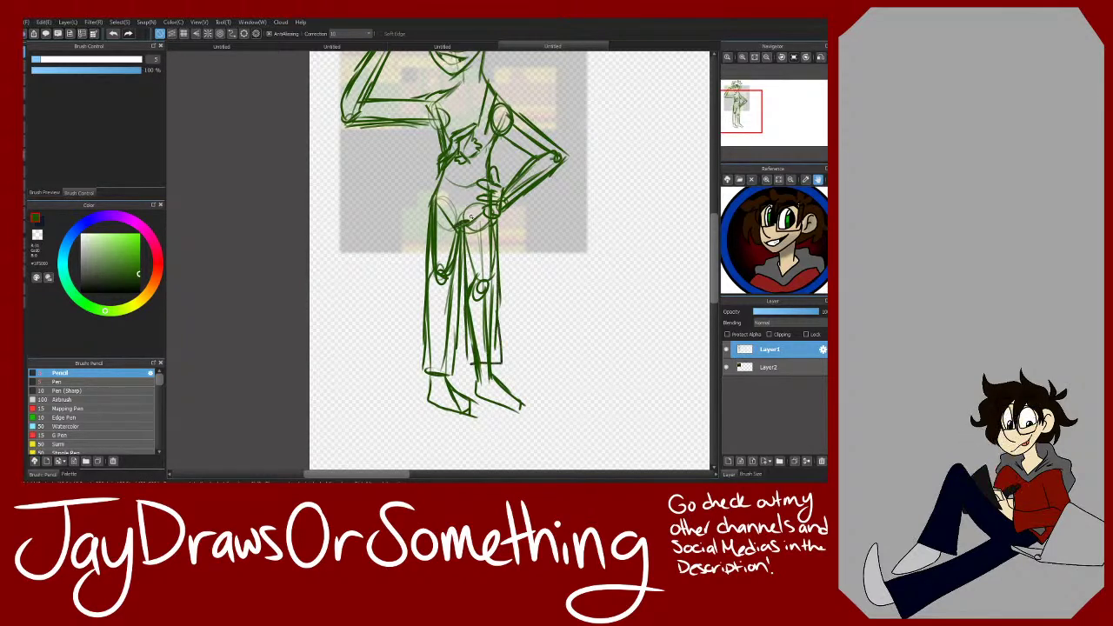
Step: Sketch the shirt's neckline below the neck and sleeve outlines around both arms, with a cuff line near the saluting elbow
left_click_drag(740, 113, 734, 107)
left_click(741, 59)
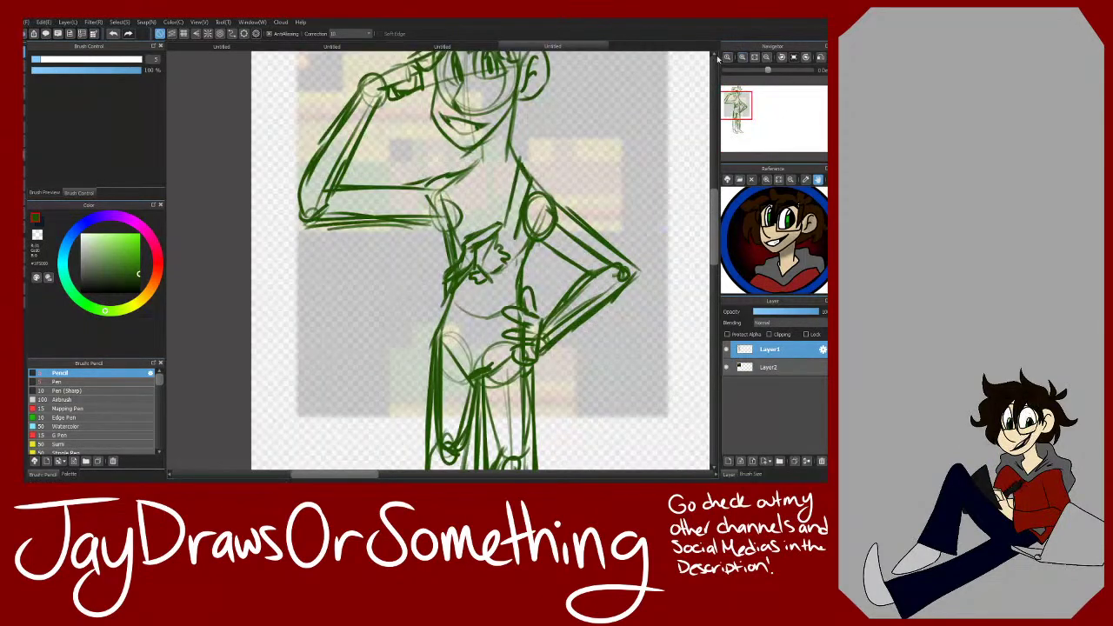
mouse_move(475, 163)
left_mouse_down()
mouse_move(493, 188)
mouse_move(506, 163)
mouse_move(494, 188)
left_mouse_up()
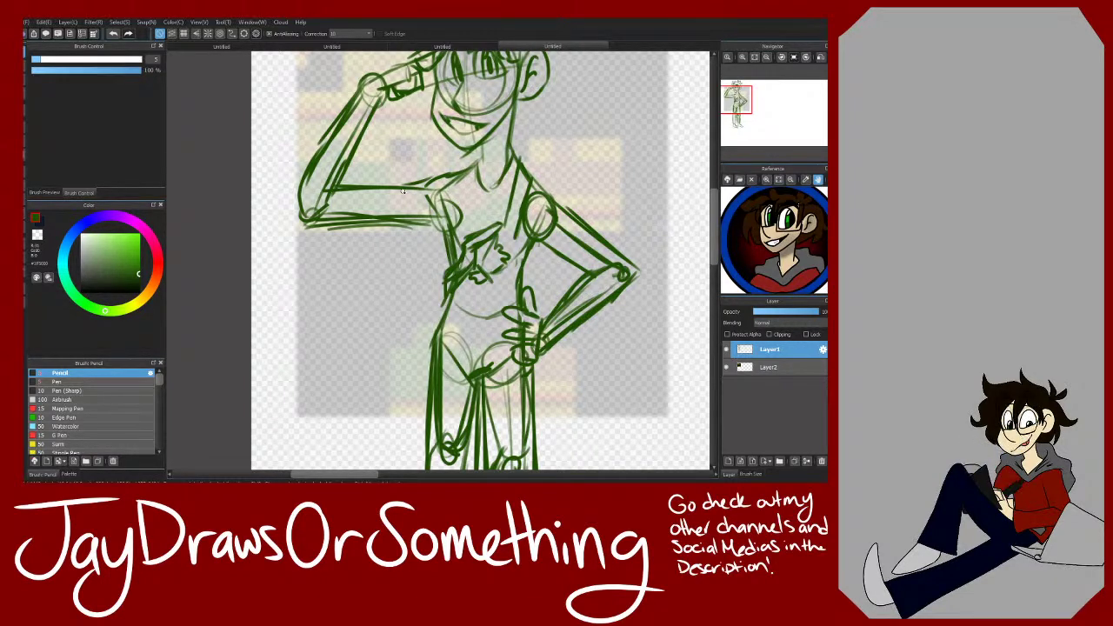
left_click_drag(341, 193, 346, 235)
mouse_move(348, 185)
left_mouse_down()
mouse_move(401, 181)
mouse_move(390, 194)
left_mouse_up()
left_click_drag(344, 231, 424, 229)
left_click_drag(556, 204, 620, 249)
mouse_move(546, 250)
left_mouse_down()
mouse_move(622, 270)
mouse_move(614, 252)
left_mouse_up()
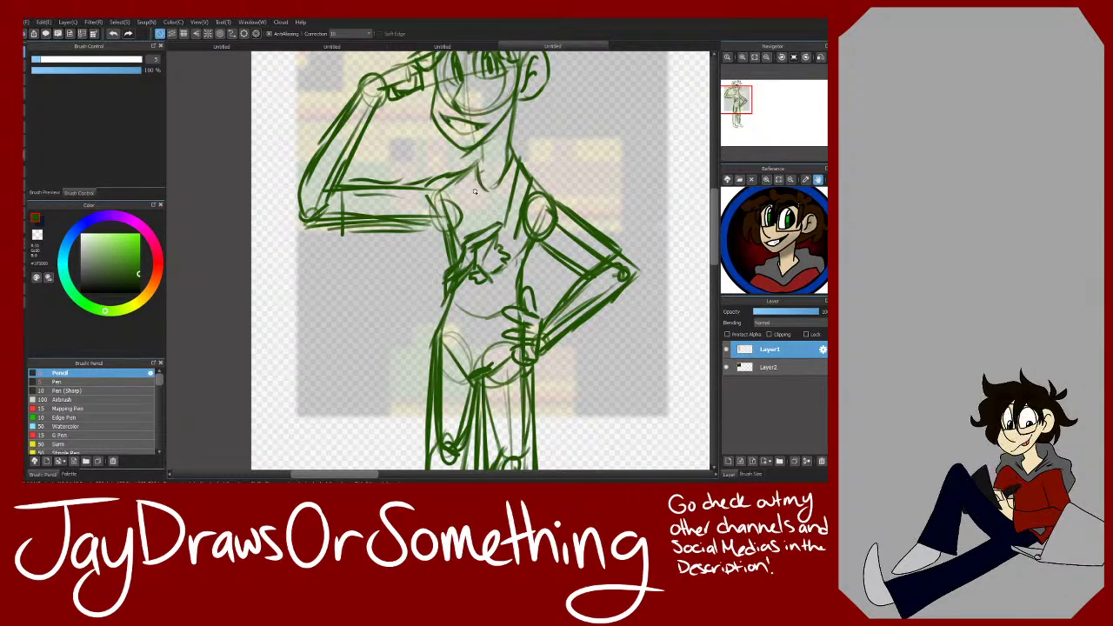
Step: Rework the neckline and the left-hand trouser hem into ragged, jagged edges, erasing the old lines
key("e")
left_click_drag(479, 179, 488, 202)
key("b")
double_click(766, 57)
left_click_drag(744, 105, 735, 130)
double_click(742, 57)
key("e")
mouse_move(403, 283)
left_mouse_down()
mouse_move(410, 270)
mouse_move(433, 293)
mouse_move(390, 269)
mouse_move(393, 279)
left_mouse_up()
key("b")
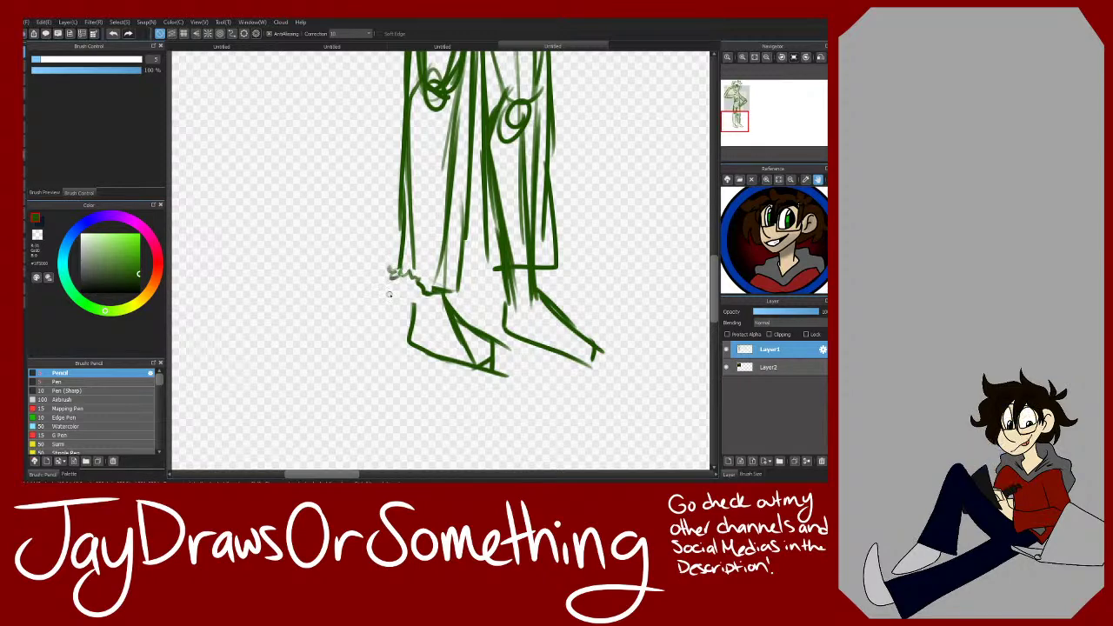
Step: Examine the revised clothing sketch from close up on the torso out to the whole figure
left_click(766, 57)
left_click(766, 57)
left_click(766, 57)
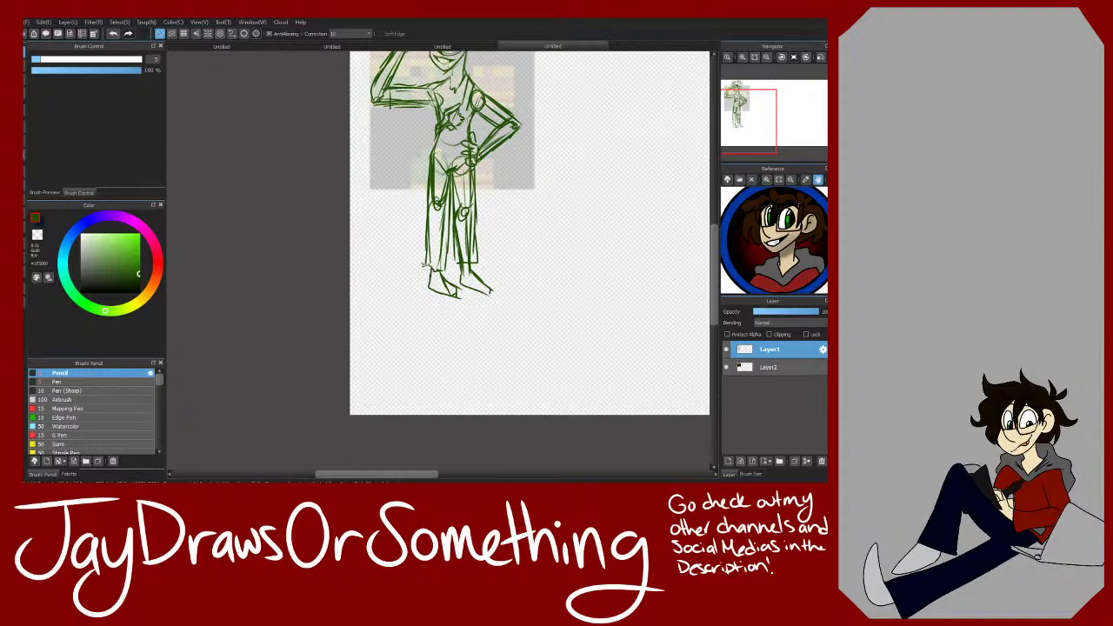
left_click(742, 58)
left_click(742, 57)
left_click_drag(740, 112, 736, 106)
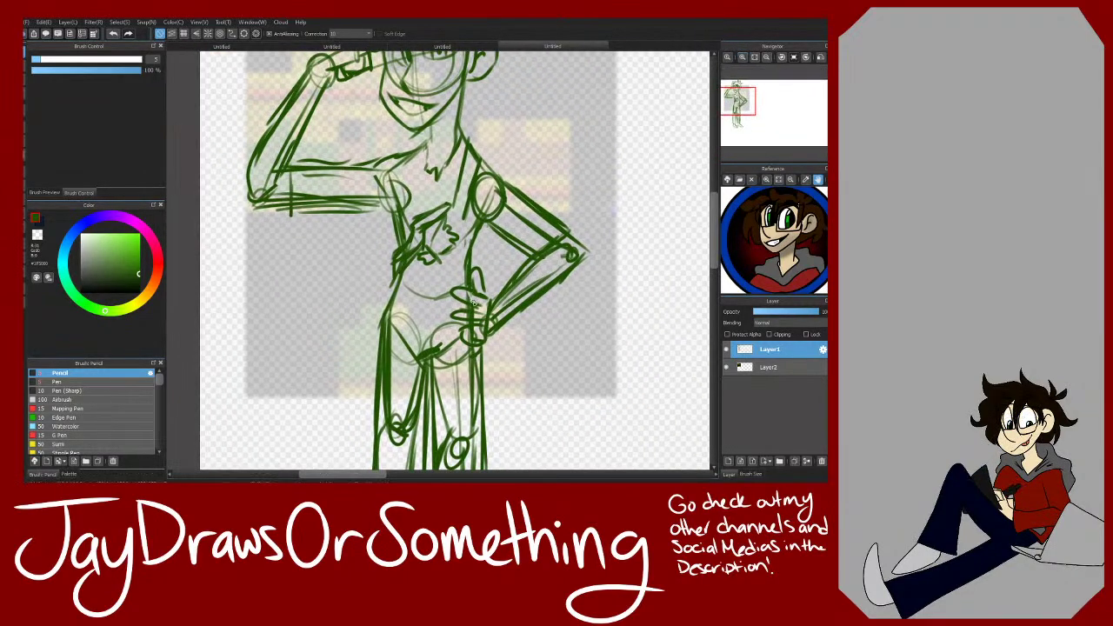
mouse_move(780, 153)
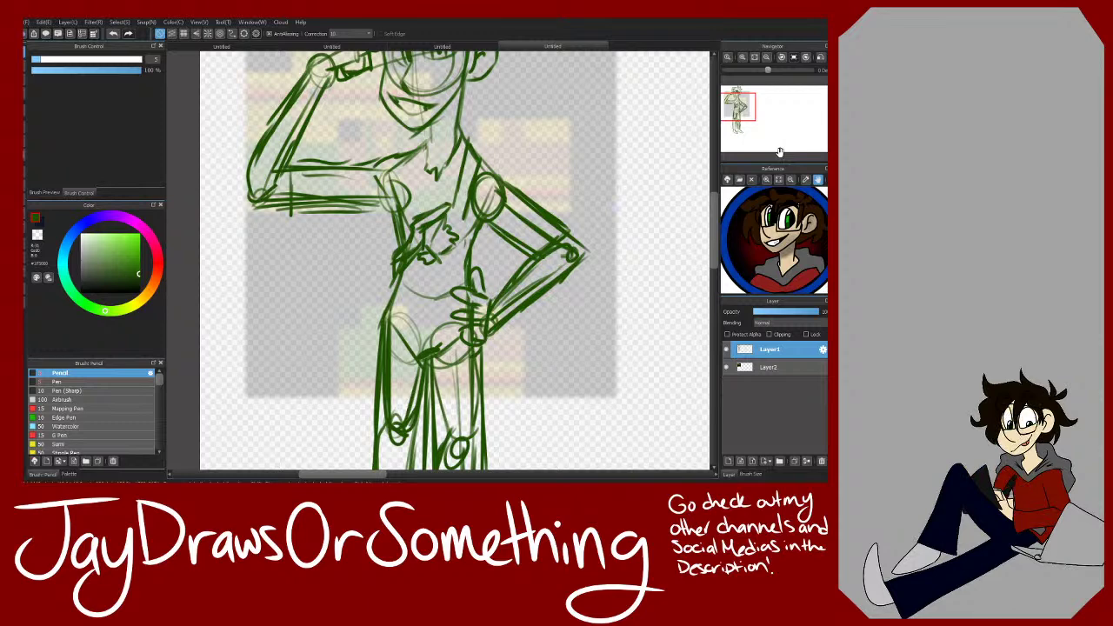
left_click(742, 58)
left_click_drag(738, 102, 742, 111)
left_click(766, 58)
left_click(766, 58)
left_click(766, 58)
Step: Fade the green sketch on Layer1 to a faint guide, checking it without the texture and showing Layer2 again
left_click(726, 367)
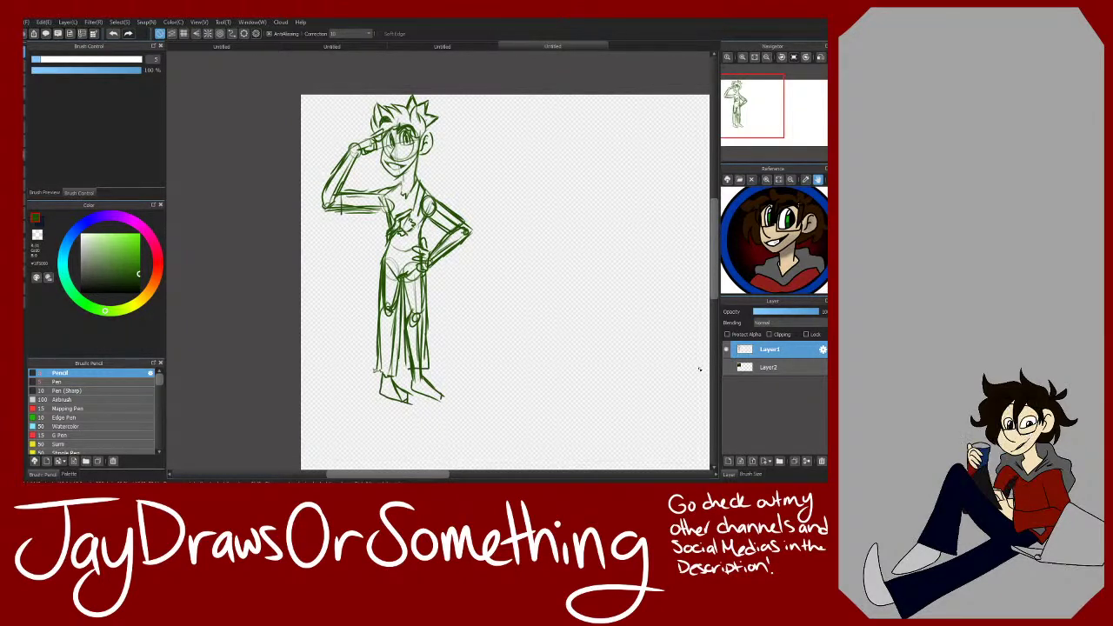
mouse_move(768, 310)
left_mouse_down()
mouse_move(821, 312)
mouse_move(758, 312)
left_mouse_up()
left_click(725, 368)
left_click(781, 367)
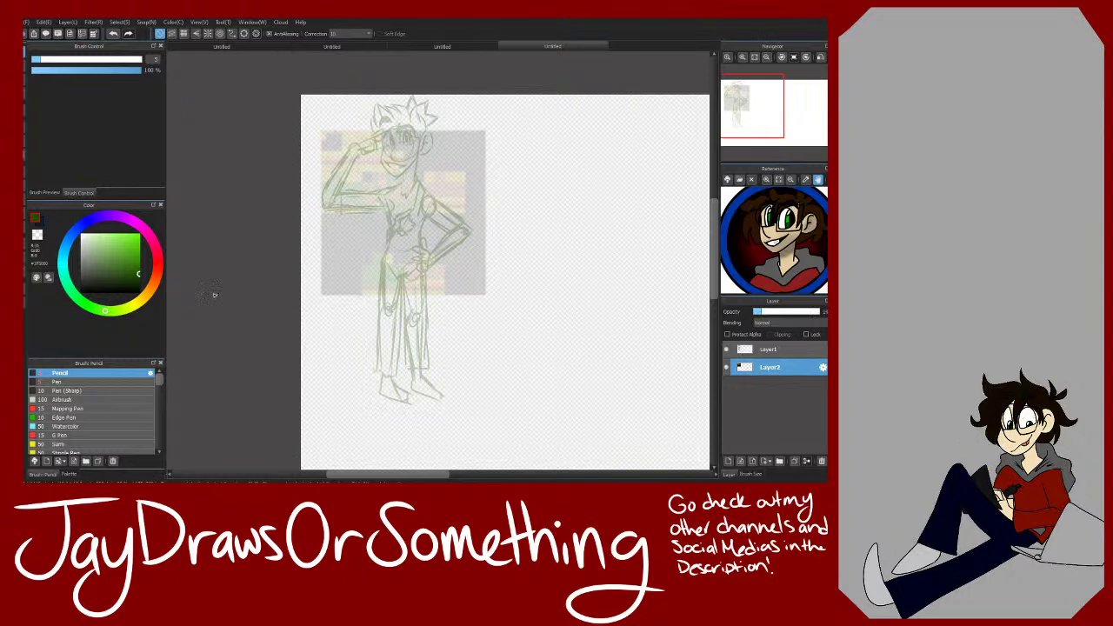
Step: Add a new layer at the top of the layer stack and choose the Pen brush for inking
left_click(729, 462)
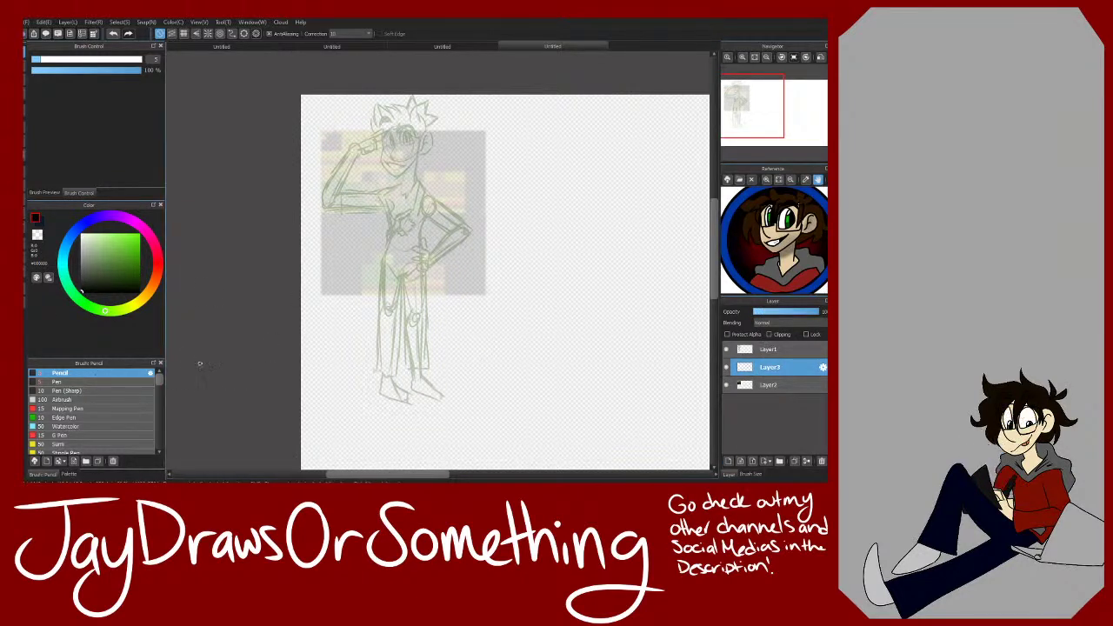
left_click(57, 381)
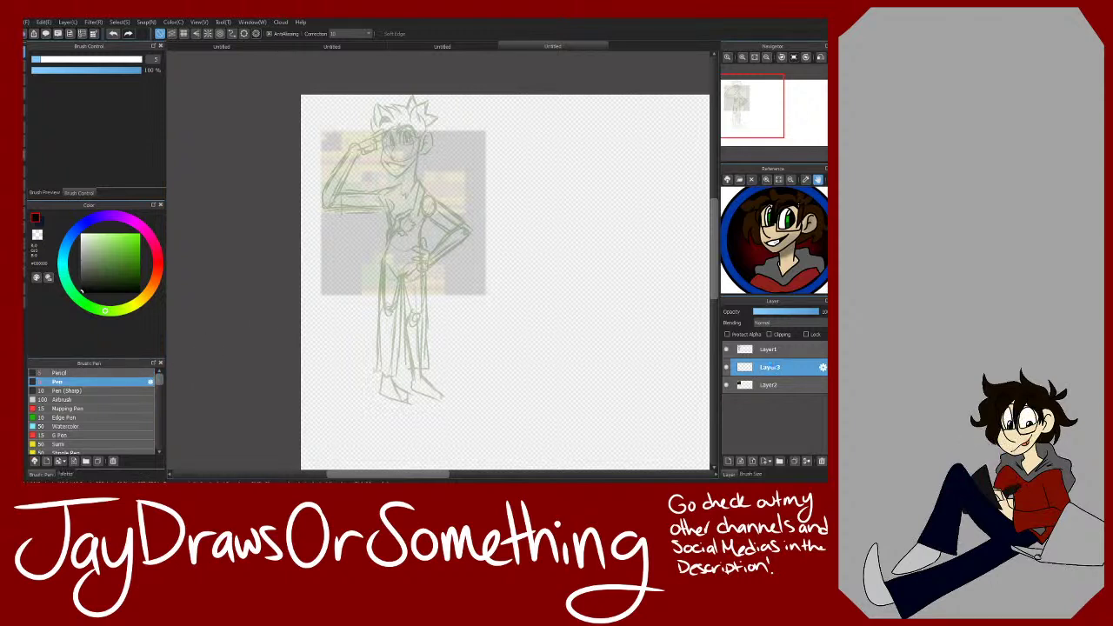
left_click_drag(770, 367, 776, 350)
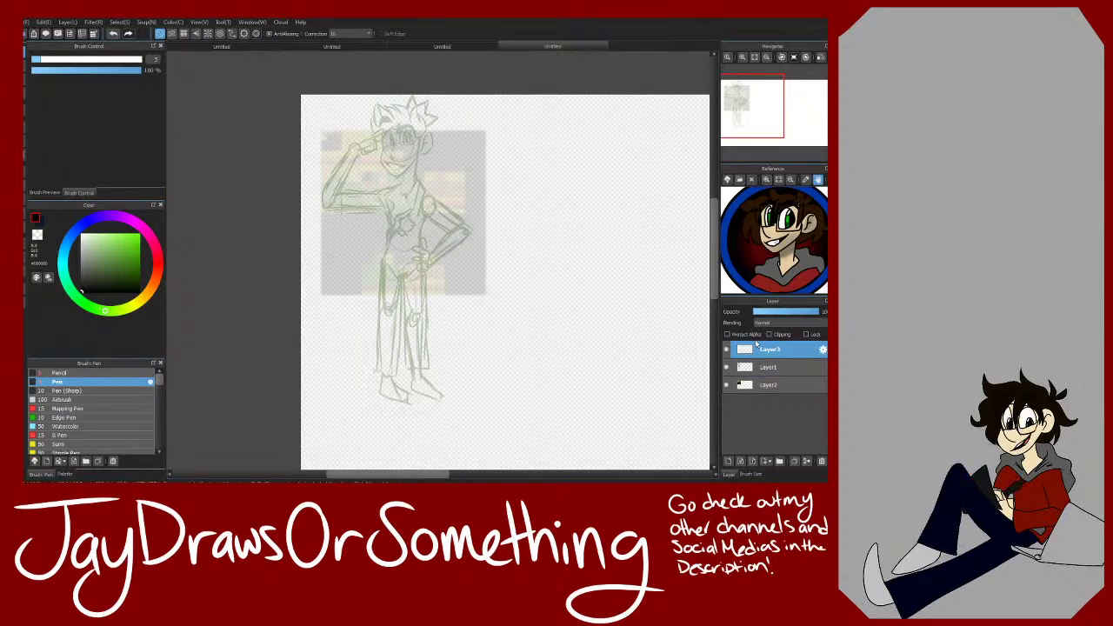
Step: Ink the left-hand eye outline in black, plus the angular nose and open smiling mouth below it
left_click(742, 57)
left_click(741, 57)
left_click(741, 57)
left_click_drag(738, 92, 737, 89)
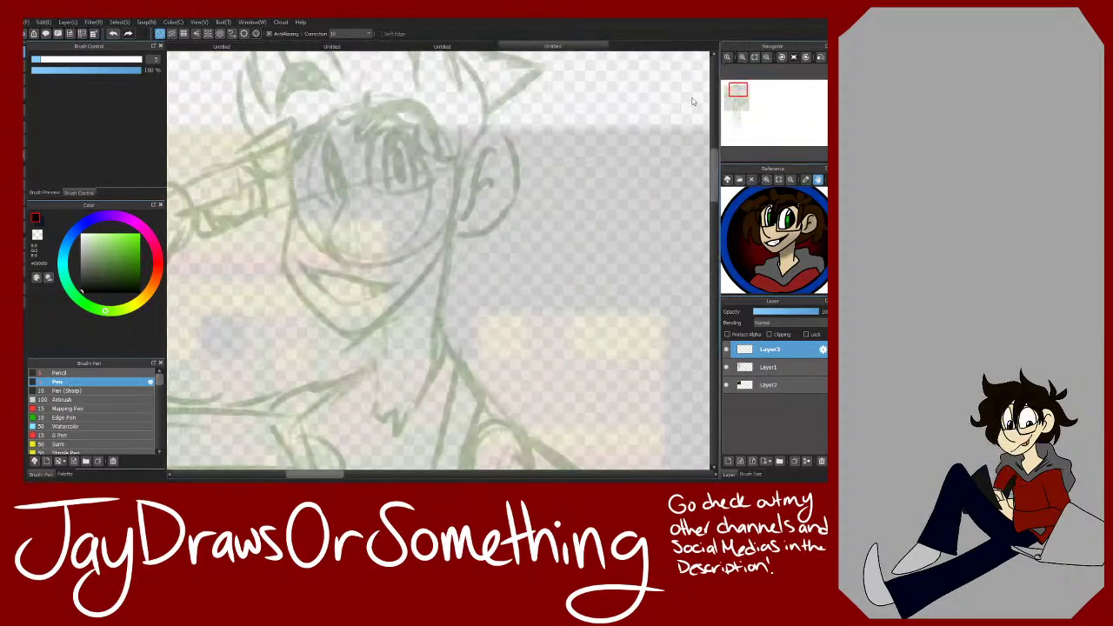
left_click(742, 58)
left_click_drag(415, 82, 557, 208)
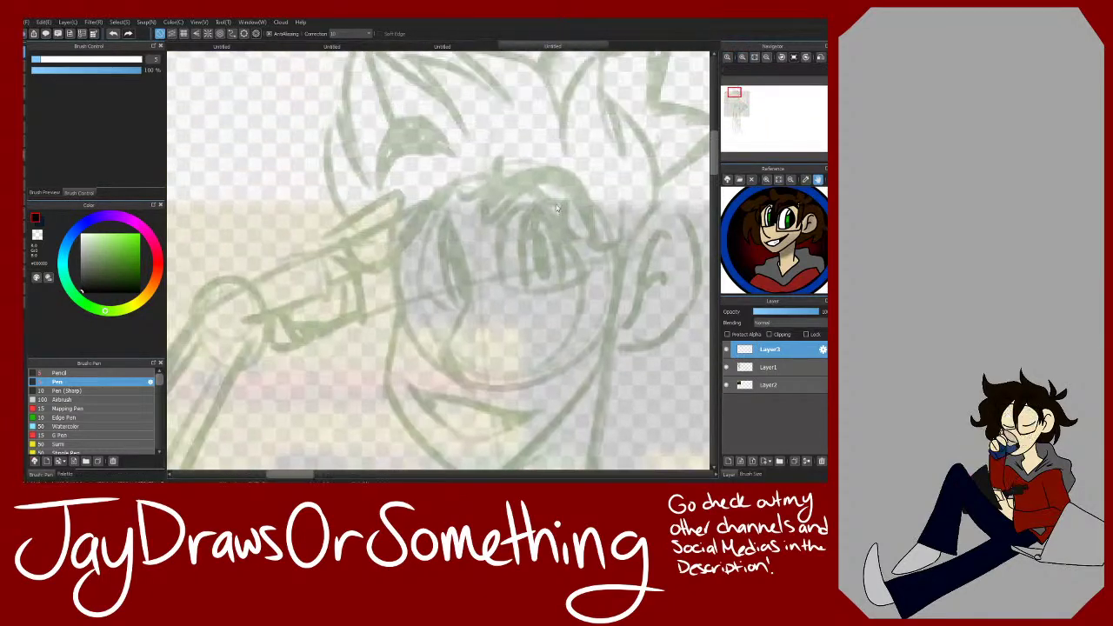
left_click_drag(472, 300, 447, 223)
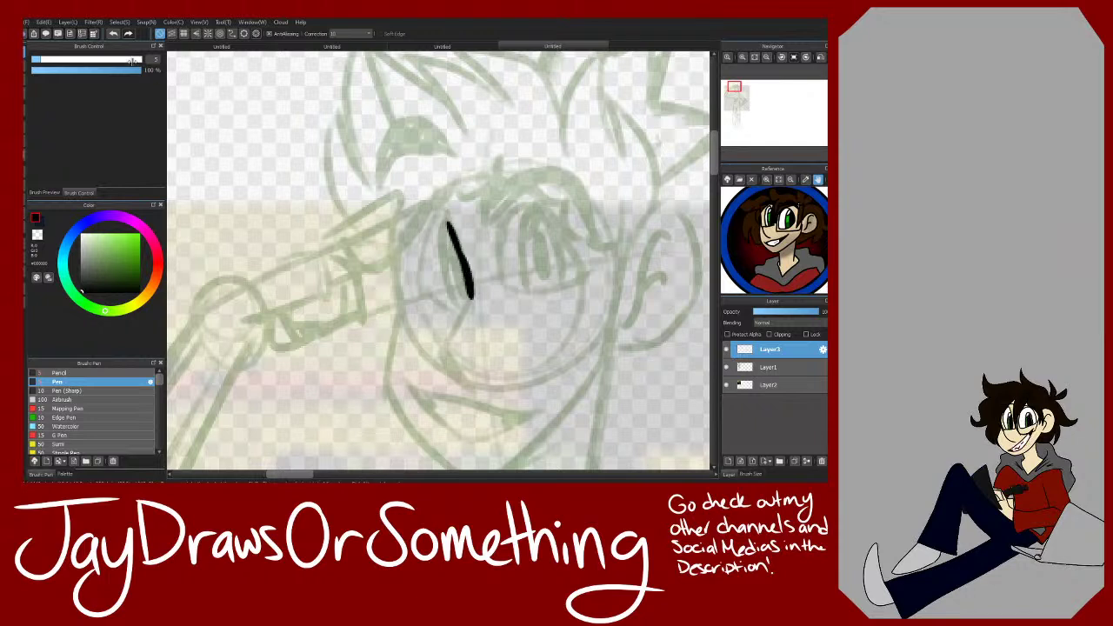
left_click(113, 33)
mouse_move(470, 285)
left_mouse_down()
mouse_move(443, 212)
mouse_move(425, 243)
mouse_move(427, 292)
mouse_move(472, 294)
mouse_move(447, 337)
mouse_move(472, 298)
mouse_move(441, 349)
left_mouse_up()
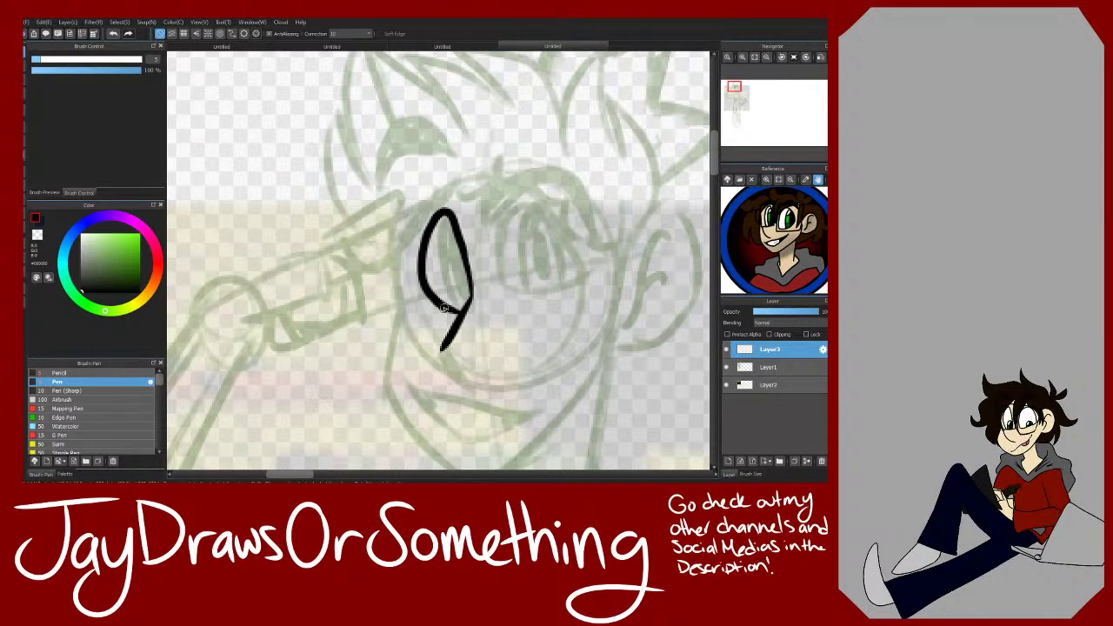
mouse_move(442, 350)
left_mouse_down()
mouse_move(480, 390)
mouse_move(451, 394)
mouse_move(540, 416)
left_mouse_up()
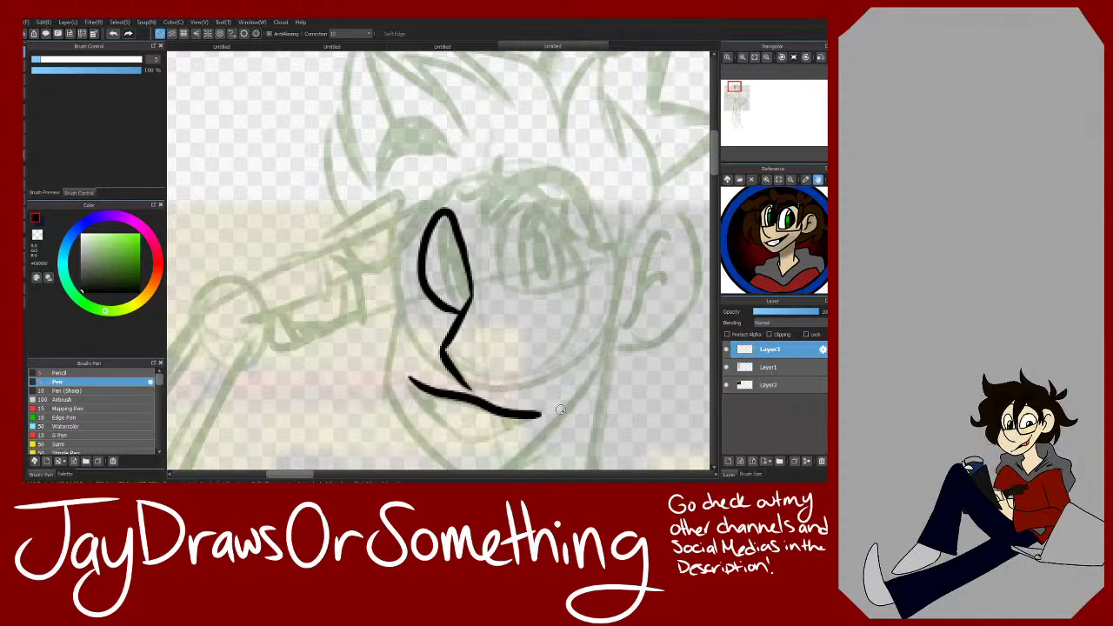
mouse_move(410, 380)
left_mouse_down()
mouse_move(477, 432)
mouse_move(547, 415)
left_mouse_up()
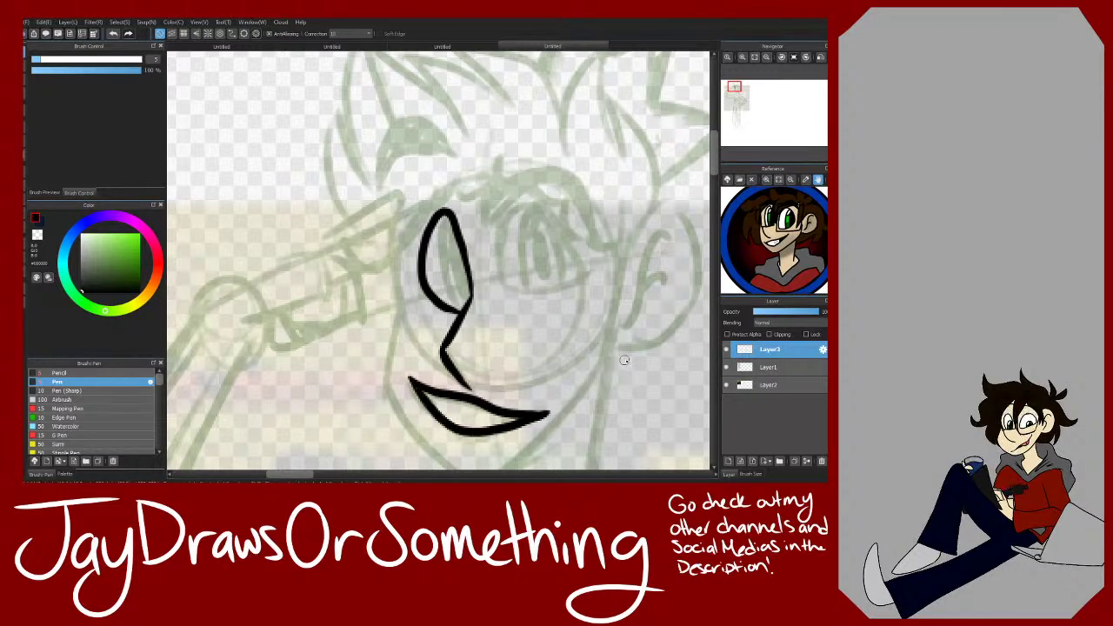
Step: Ink the right-hand eye outline and fill in the thick arched eyebrow above it
mouse_move(502, 288)
left_mouse_down()
mouse_move(498, 231)
mouse_move(530, 205)
mouse_move(563, 226)
mouse_move(552, 294)
mouse_move(502, 303)
left_mouse_up()
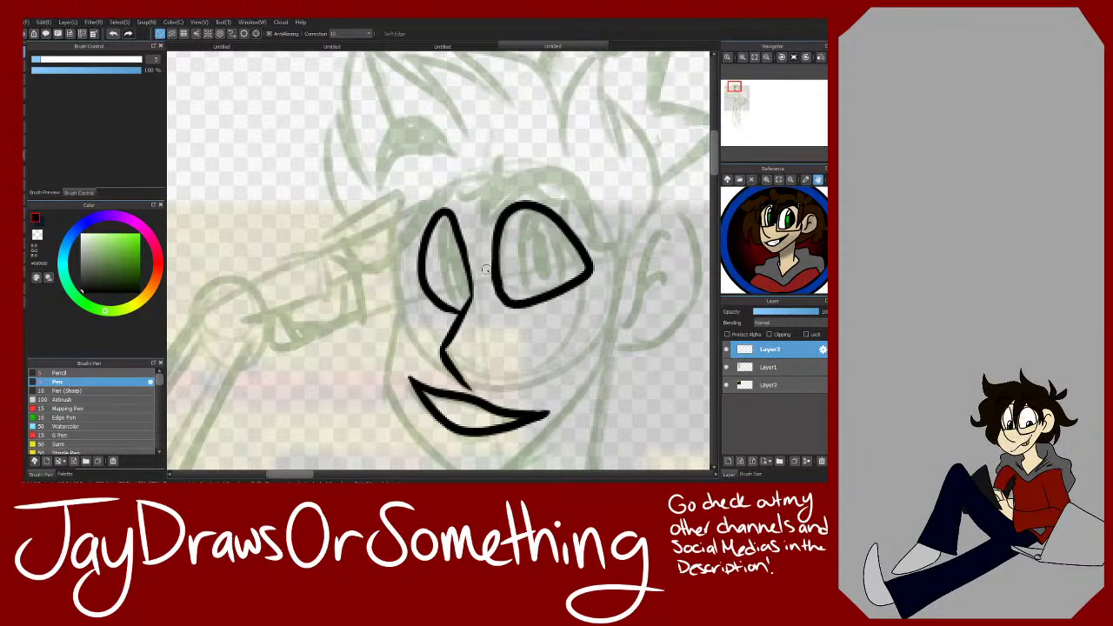
mouse_move(495, 153)
left_mouse_down()
mouse_move(486, 208)
mouse_move(530, 178)
mouse_move(598, 253)
mouse_move(535, 159)
mouse_move(498, 178)
mouse_move(498, 190)
mouse_move(557, 165)
mouse_move(577, 193)
mouse_move(534, 173)
left_mouse_up()
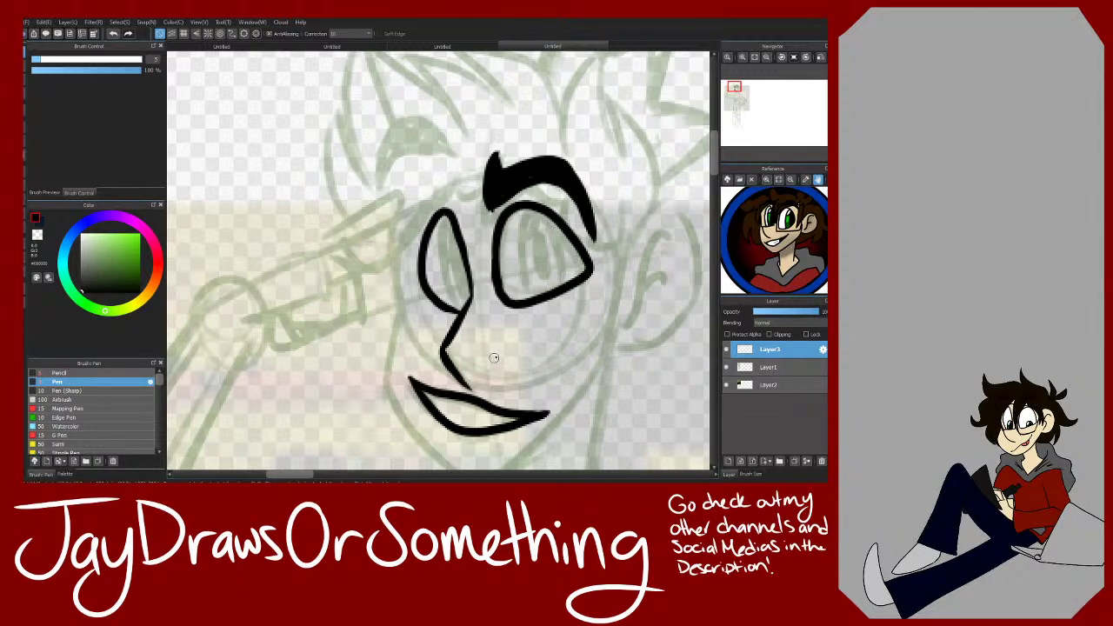
Step: Fill the corners of the open mouth with black around the teeth
left_click_drag(424, 393, 518, 421)
key("ctrl+z")
left_click(129, 34)
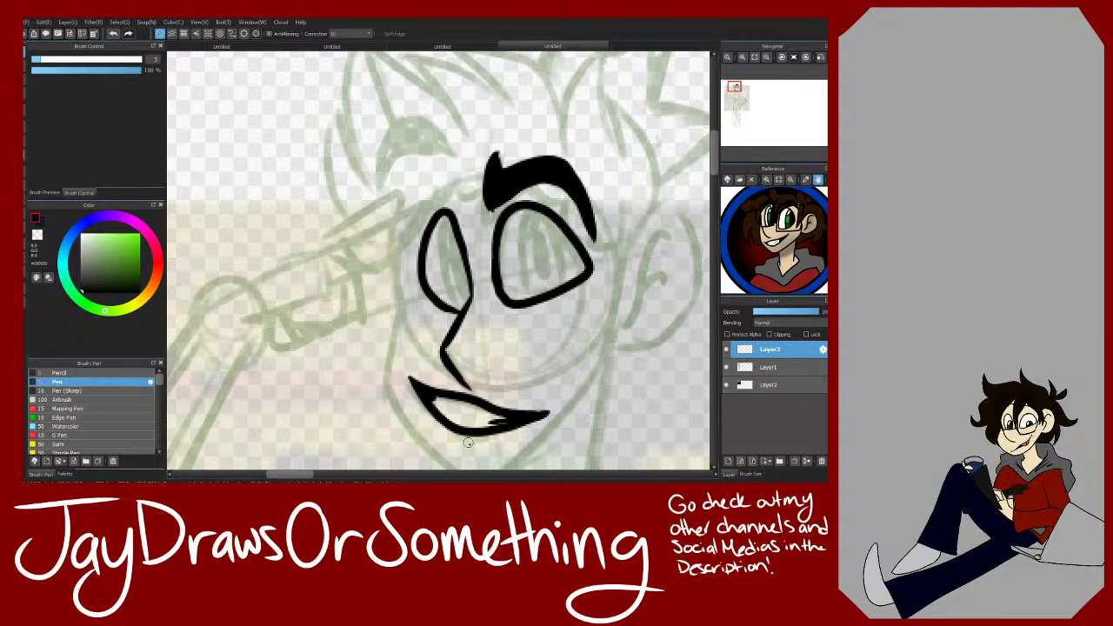
Step: Ink the irises in both eyes and fill in black pupils with small highlights
mouse_move(444, 224)
left_mouse_down()
mouse_move(441, 271)
mouse_move(441, 246)
mouse_move(443, 271)
mouse_move(448, 306)
left_mouse_up()
mouse_move(525, 296)
left_mouse_down()
mouse_move(519, 245)
mouse_move(531, 226)
mouse_move(559, 233)
mouse_move(565, 284)
left_mouse_up()
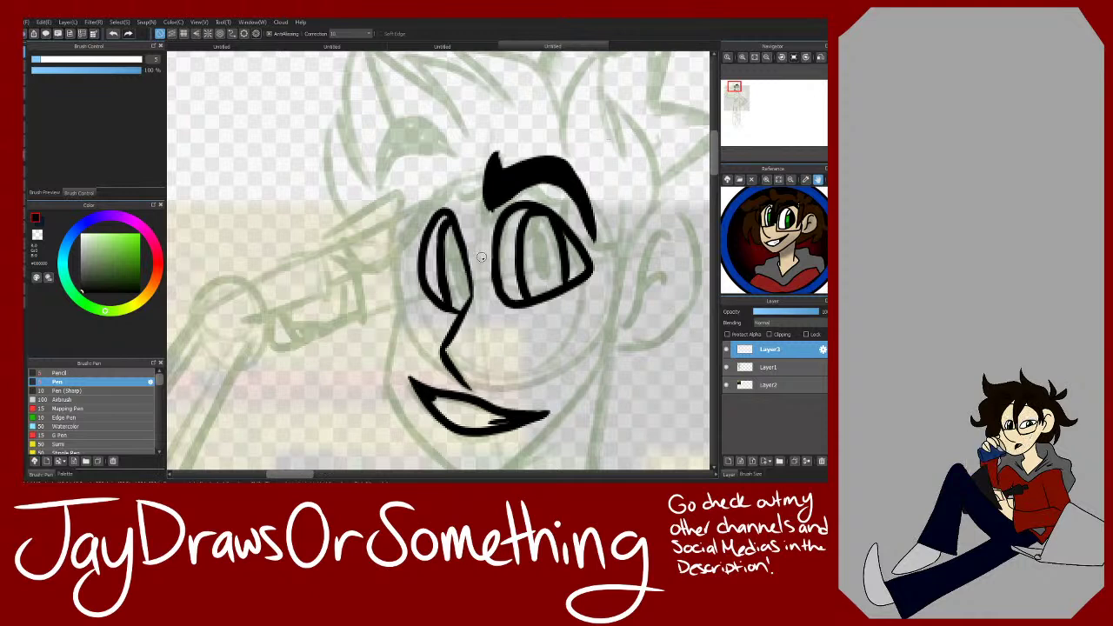
left_click_drag(447, 228, 468, 300)
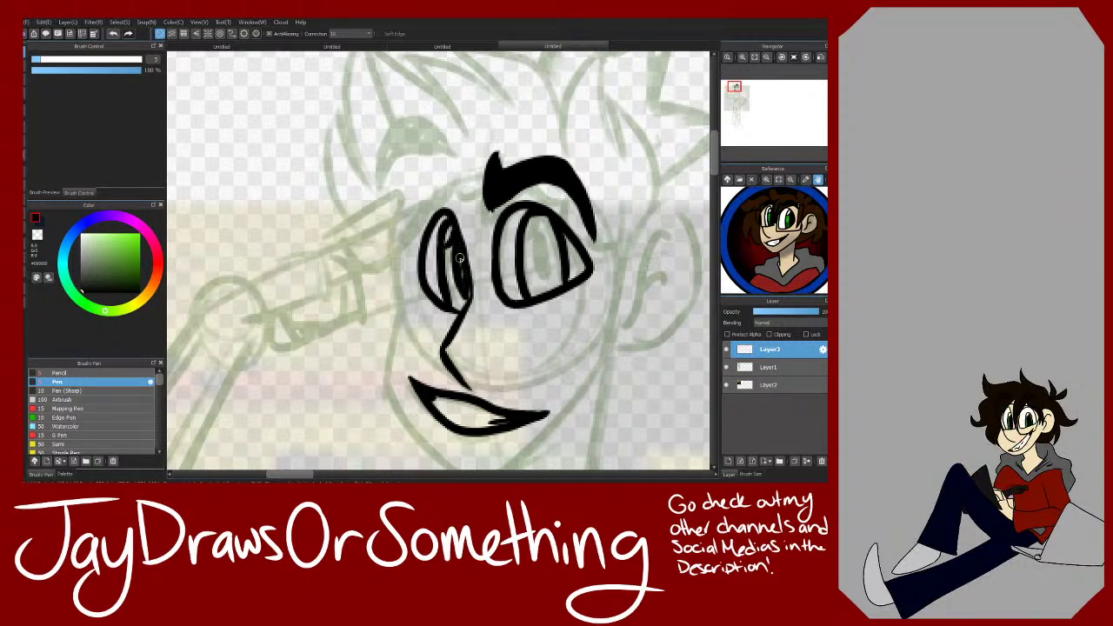
mouse_move(527, 242)
left_mouse_down()
mouse_move(539, 219)
mouse_move(532, 288)
mouse_move(545, 285)
left_mouse_up()
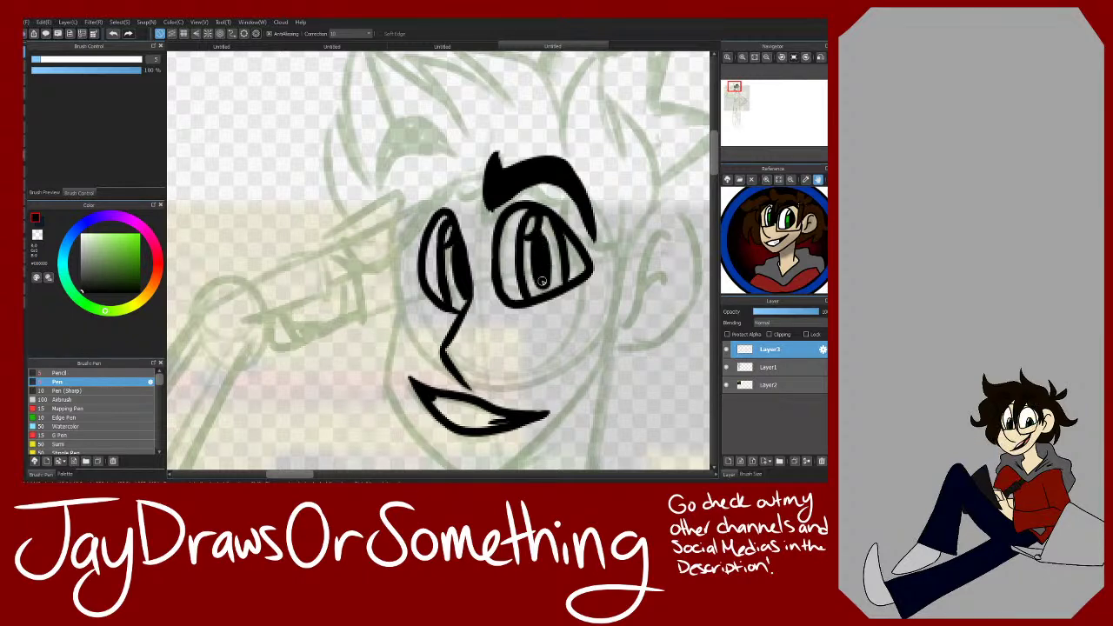
Step: Ink the raised left-hand eyebrow as a curved arch and fill it solid black
left_click(767, 57)
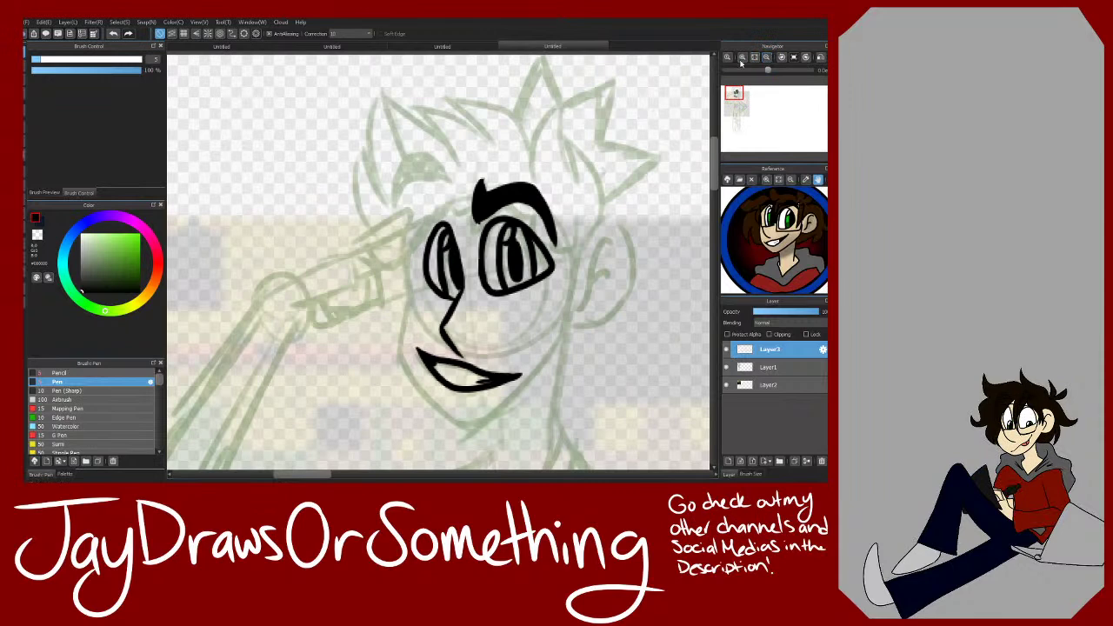
left_click(741, 58)
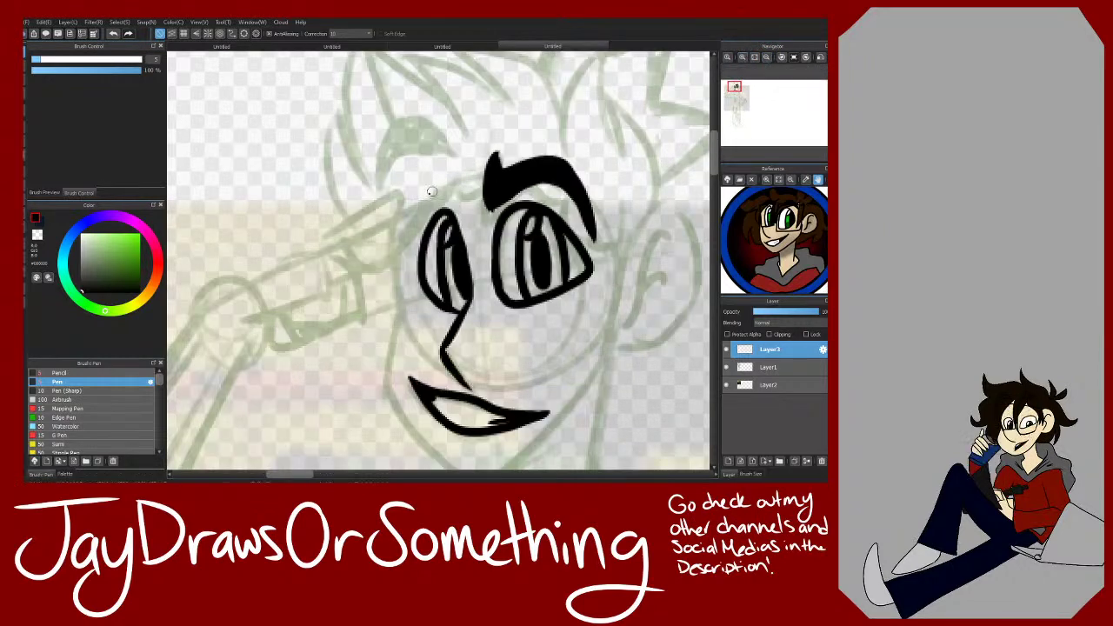
mouse_move(378, 174)
left_mouse_down()
mouse_move(453, 162)
mouse_move(379, 185)
left_mouse_up()
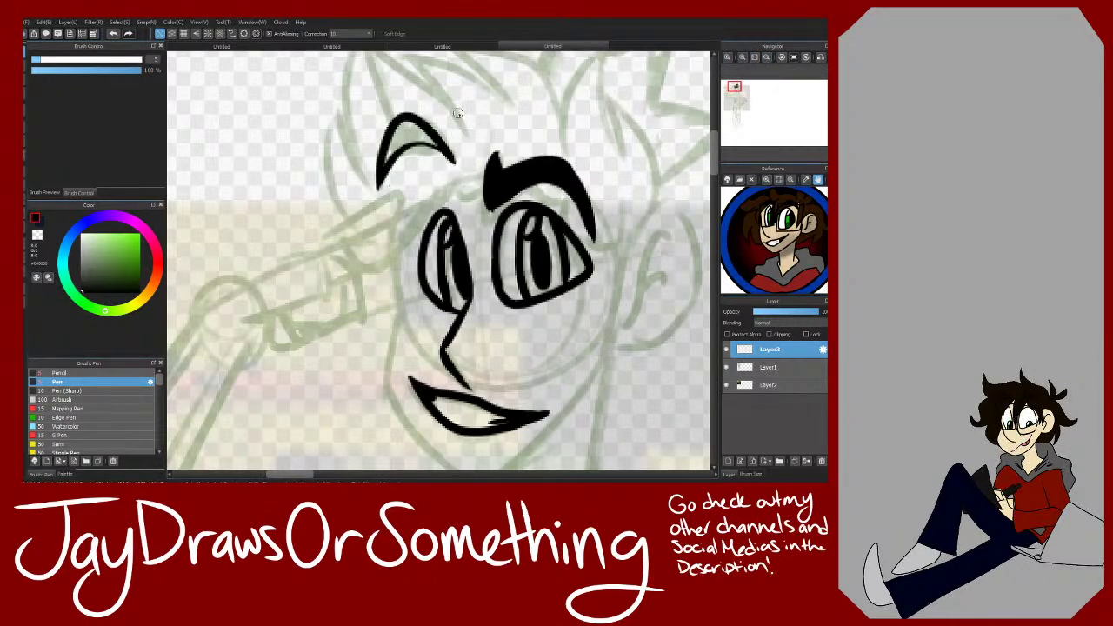
left_click_drag(416, 135, 388, 157)
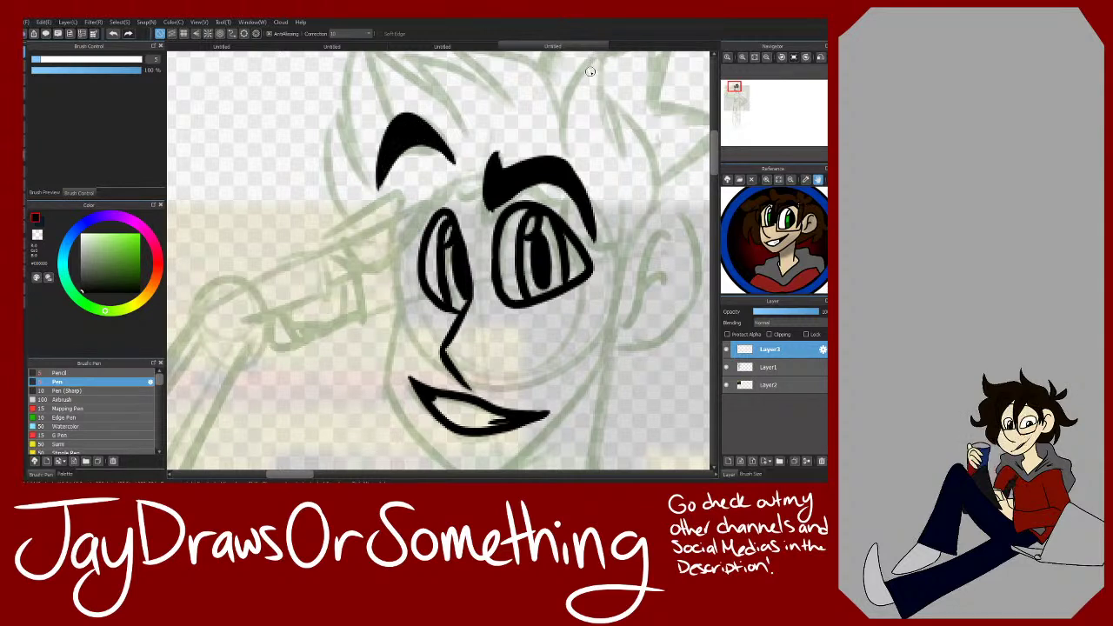
Step: Ink the extended finger of the saluting hand, replacing the extra upper finger with one long top edge
mouse_move(328, 251)
left_mouse_down()
mouse_move(417, 205)
mouse_move(419, 224)
mouse_move(393, 257)
mouse_move(329, 278)
mouse_move(351, 225)
mouse_move(399, 201)
left_mouse_up()
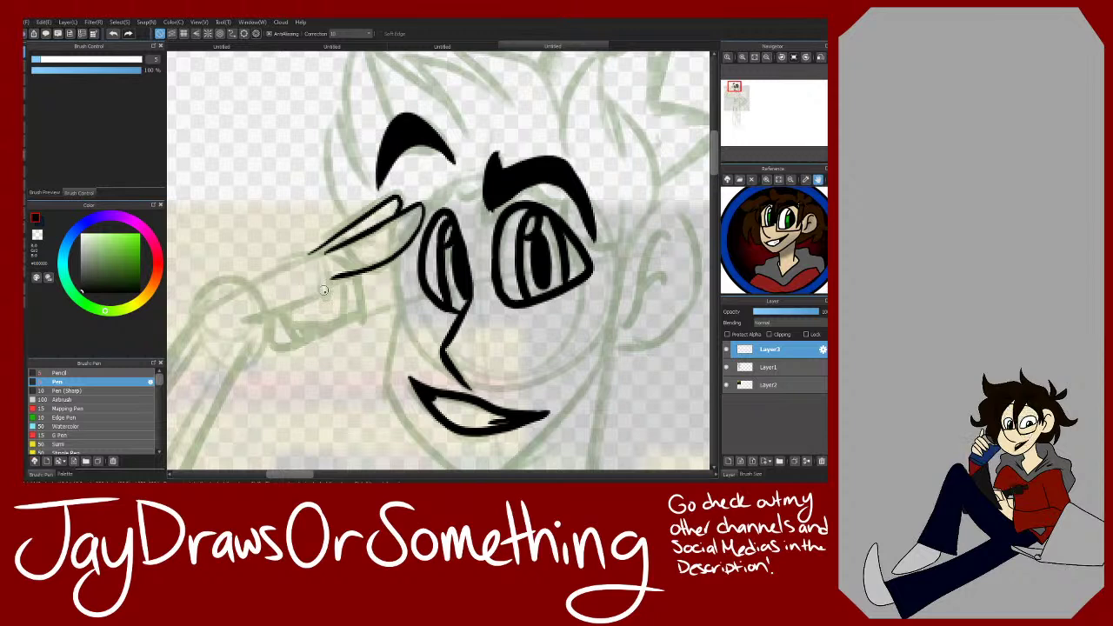
left_click(113, 33)
mouse_move(338, 249)
left_mouse_down()
mouse_move(307, 257)
mouse_move(347, 247)
mouse_move(263, 276)
left_mouse_up()
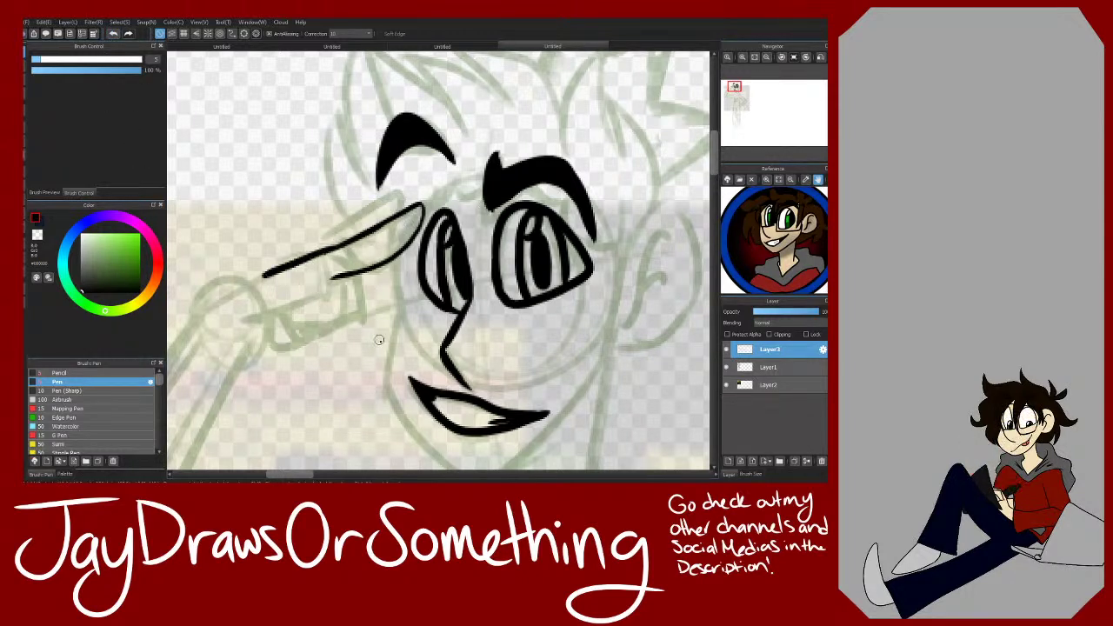
Step: Try to ink the folded fingers beneath the saluting hand's extended finger, erasing part of its lower line
key("e")
mouse_move(334, 278)
left_mouse_down()
mouse_move(350, 278)
mouse_move(349, 265)
mouse_move(353, 309)
mouse_move(294, 307)
mouse_move(323, 329)
mouse_move(354, 310)
left_mouse_up()
key("b")
key("bracketleft")
key("bracketleft")
key("bracketleft")
mouse_move(339, 257)
left_mouse_down()
mouse_move(362, 271)
mouse_move(354, 306)
left_mouse_up()
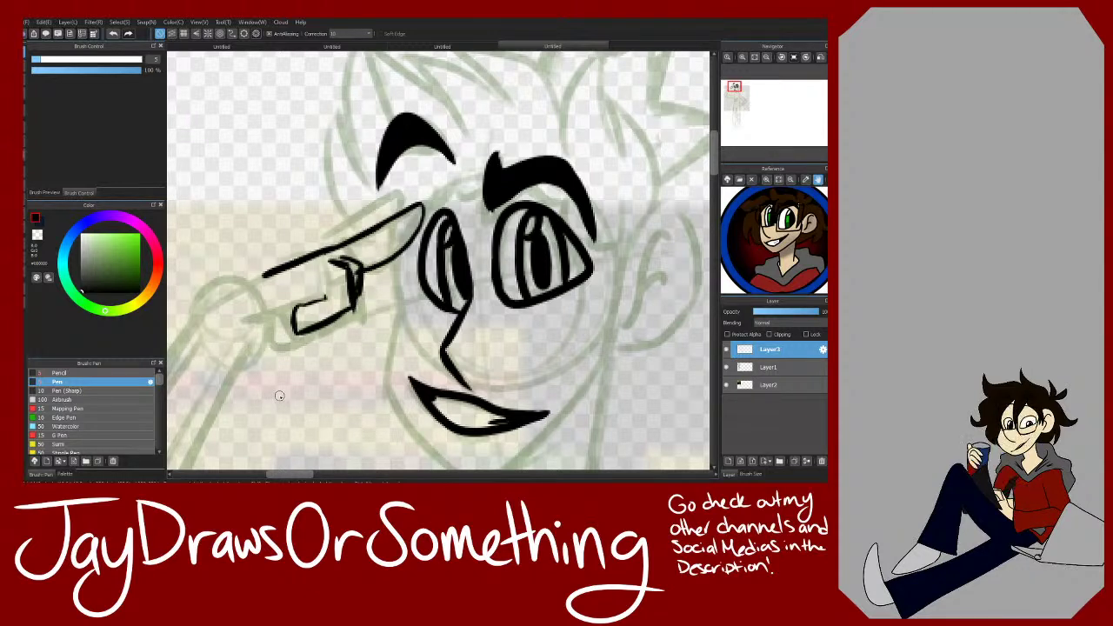
Step: Undo the last folded-finger strokes on the saluting hand and redraw them with cleaner lines
left_click(114, 34)
left_click(114, 34)
left_click(114, 34)
left_click(114, 34)
left_click(114, 34)
left_click(114, 33)
left_click(114, 34)
mouse_move(333, 258)
left_mouse_down()
mouse_move(353, 285)
mouse_move(316, 298)
mouse_move(326, 293)
mouse_move(296, 323)
mouse_move(301, 315)
mouse_move(306, 339)
mouse_move(355, 310)
left_mouse_up()
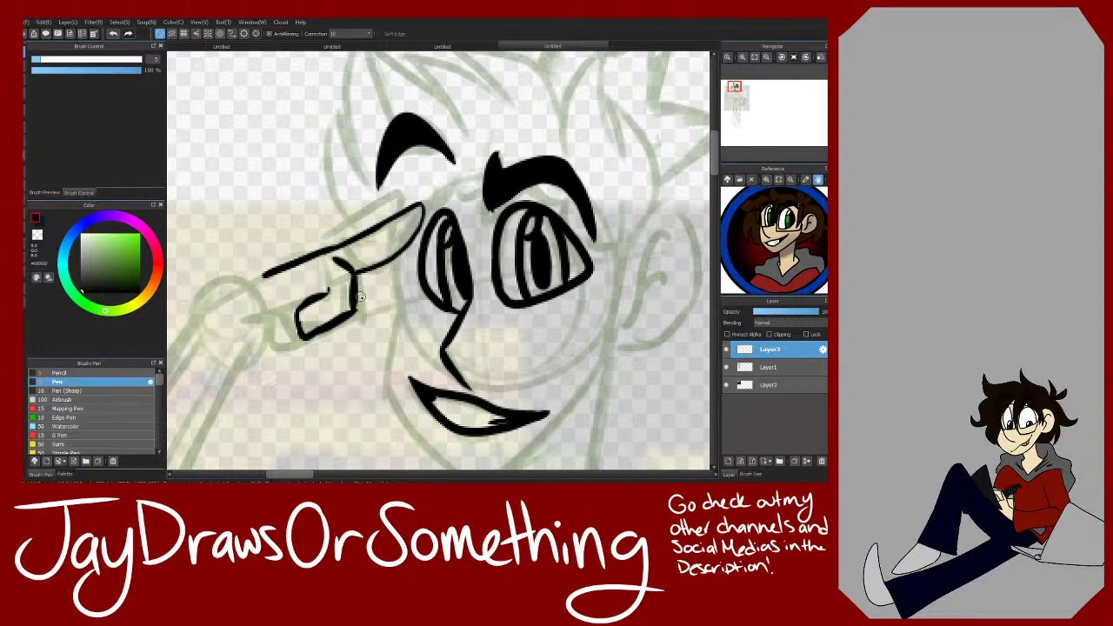
Step: Ink the outer knuckle edge of the folded fingers and a second extended finger above the first on the saluting hand
mouse_move(354, 265)
left_mouse_down()
mouse_move(371, 303)
mouse_move(345, 321)
left_mouse_up()
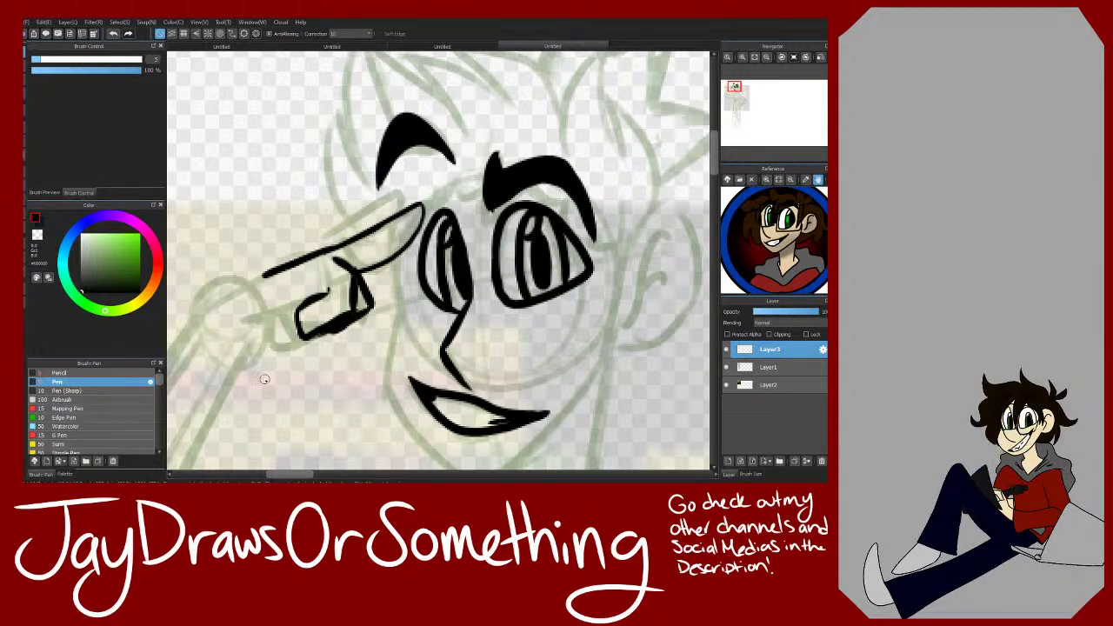
mouse_move(313, 252)
left_mouse_down()
mouse_move(405, 187)
mouse_move(386, 216)
left_mouse_up()
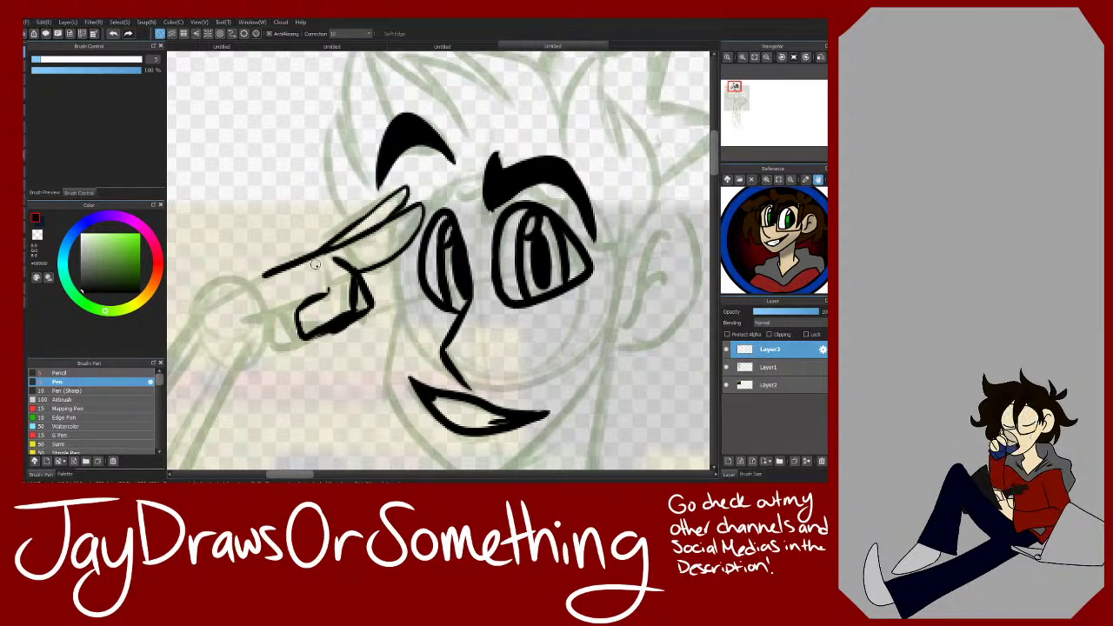
Step: Try to ink another small folded finger beside the existing one on the saluting hand
left_click_drag(738, 90, 732, 89)
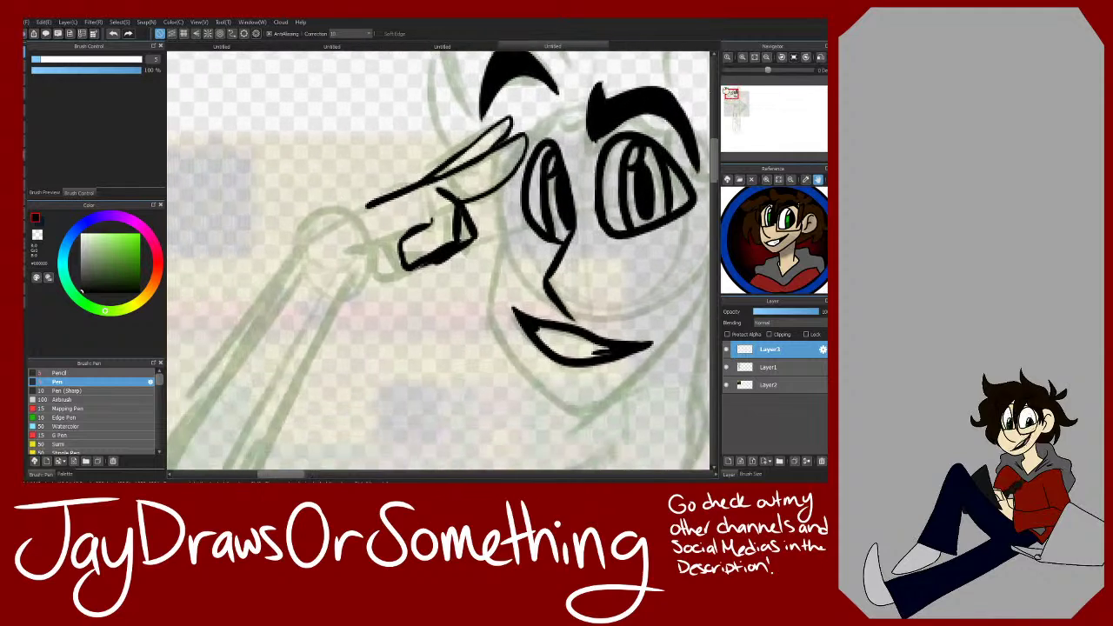
mouse_move(398, 238)
left_mouse_down()
mouse_move(377, 247)
mouse_move(384, 265)
mouse_move(404, 263)
left_mouse_up()
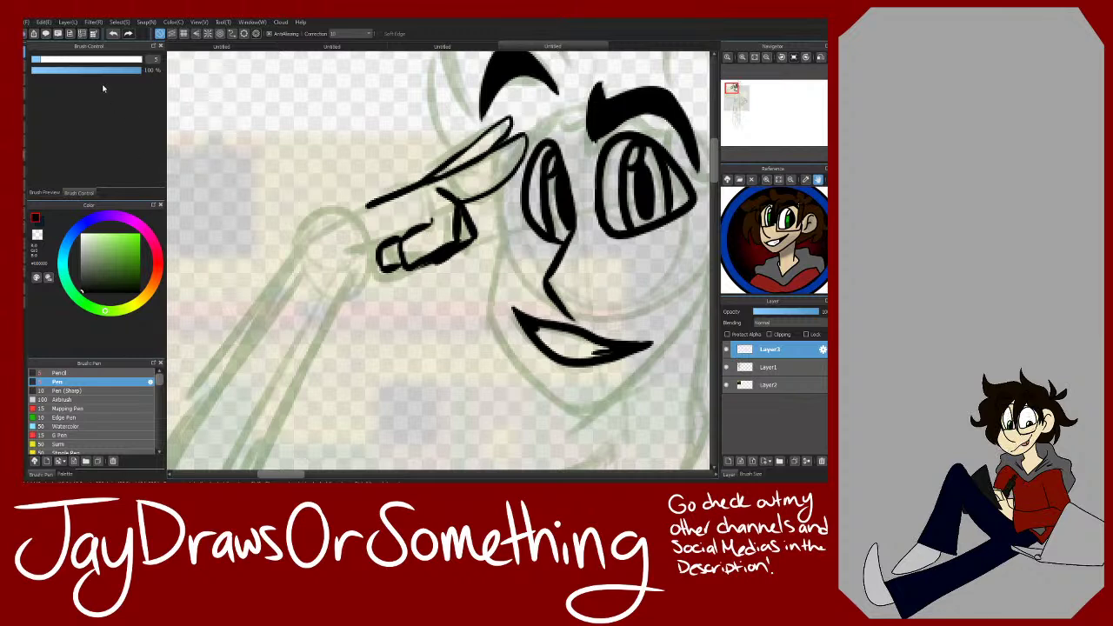
key("ctrl+z")
key("ctrl+z")
left_click_drag(414, 232, 373, 247)
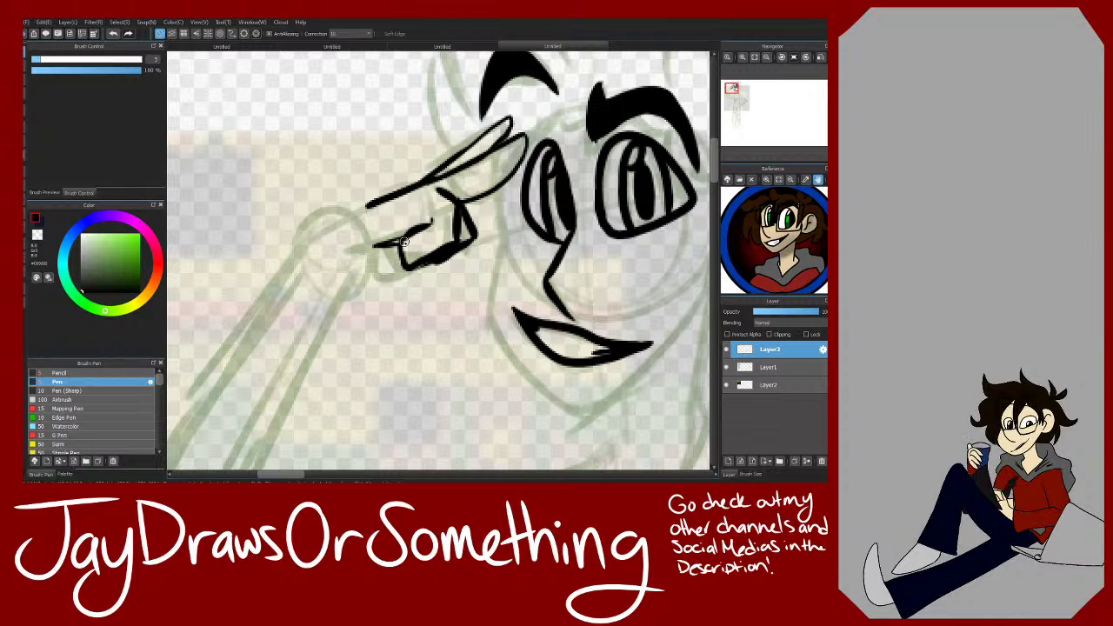
Step: Erase the boxy folded finger on the saluting hand and redraw it as a rounded, curled fingertip
key("e")
mouse_move(429, 240)
left_mouse_down()
mouse_move(404, 247)
mouse_move(403, 232)
mouse_move(418, 227)
mouse_move(416, 256)
mouse_move(395, 251)
mouse_move(433, 217)
mouse_move(437, 269)
left_mouse_up()
key("b")
mouse_move(457, 212)
left_mouse_down()
mouse_move(456, 231)
mouse_move(412, 263)
mouse_move(410, 243)
mouse_move(410, 275)
left_mouse_up()
left_click_drag(409, 275, 457, 233)
key("e")
mouse_move(414, 277)
left_mouse_down()
mouse_move(453, 245)
mouse_move(403, 273)
left_mouse_up()
key("b")
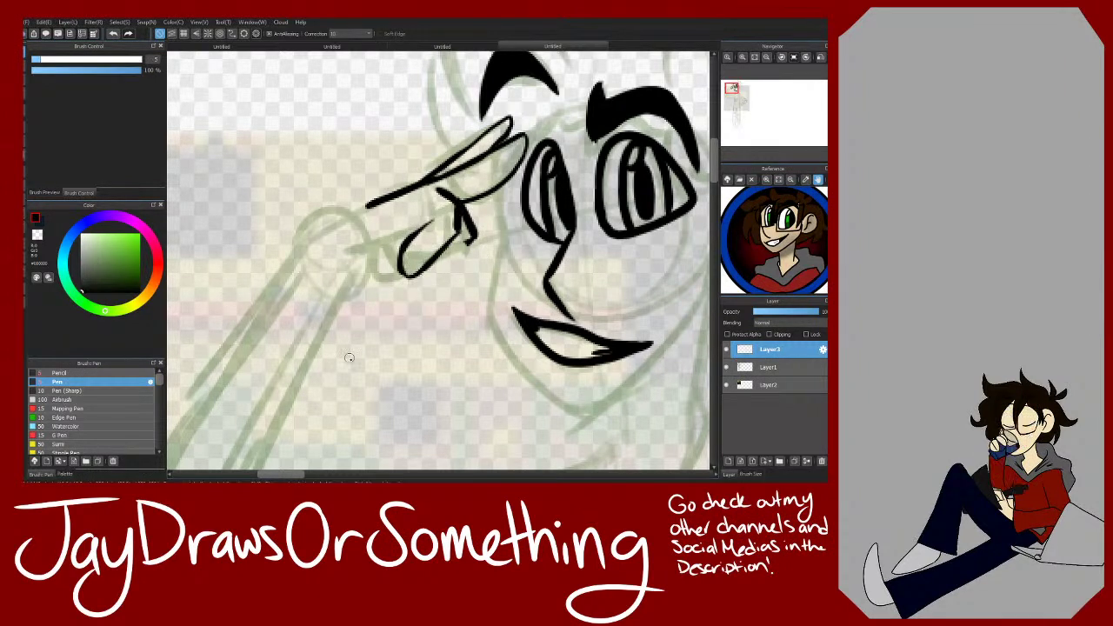
Step: Ink the palm's lower edge, close the folded fingers' underside, and extend the back of the hand towards the wrist
mouse_move(428, 218)
left_mouse_down()
mouse_move(387, 240)
mouse_move(405, 229)
left_mouse_up()
left_click(112, 34)
left_click_drag(424, 226, 358, 247)
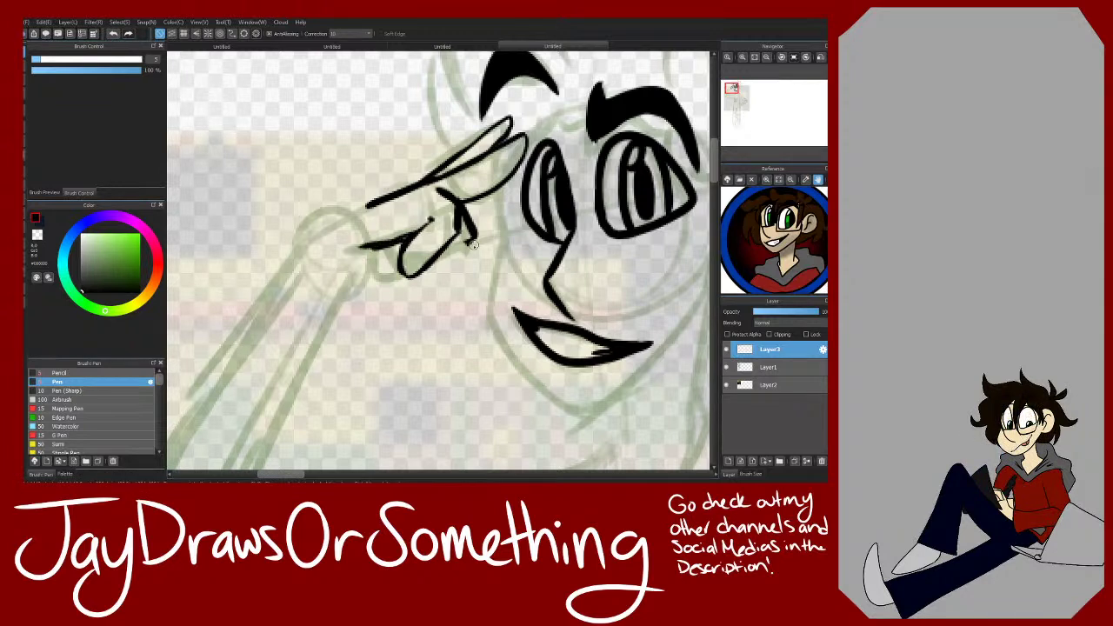
left_click_drag(475, 242, 407, 279)
left_click_drag(398, 193, 333, 219)
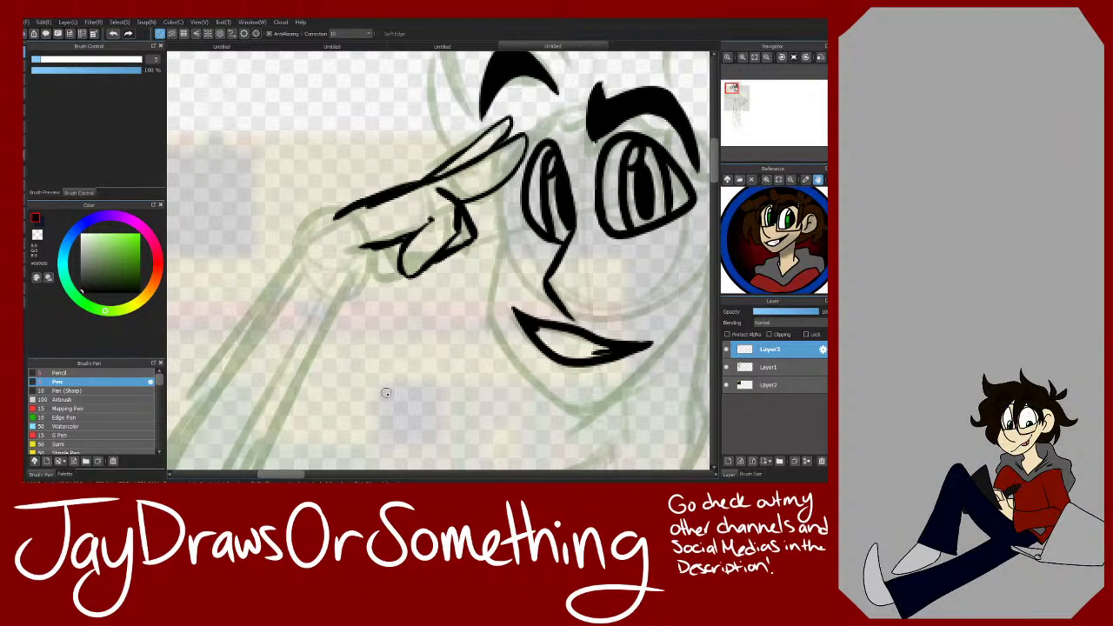
Step: Ink both edges of the raised forearm from the wrist down to the elbow
left_click(766, 57)
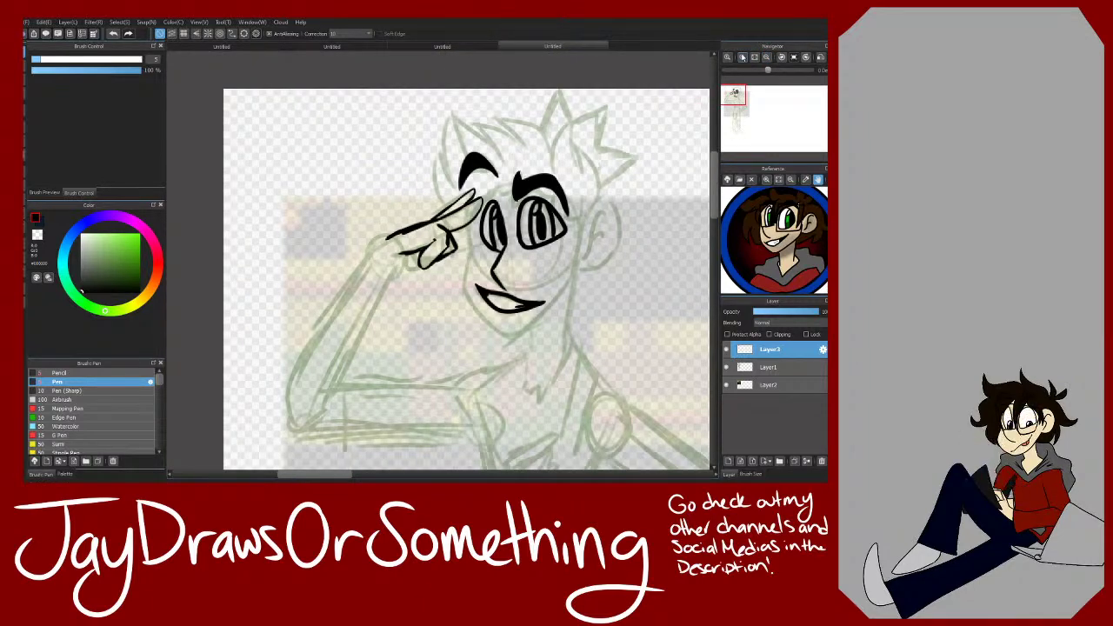
key("ctrl+z")
mouse_move(388, 237)
left_mouse_down()
mouse_move(318, 326)
mouse_move(291, 401)
left_mouse_up()
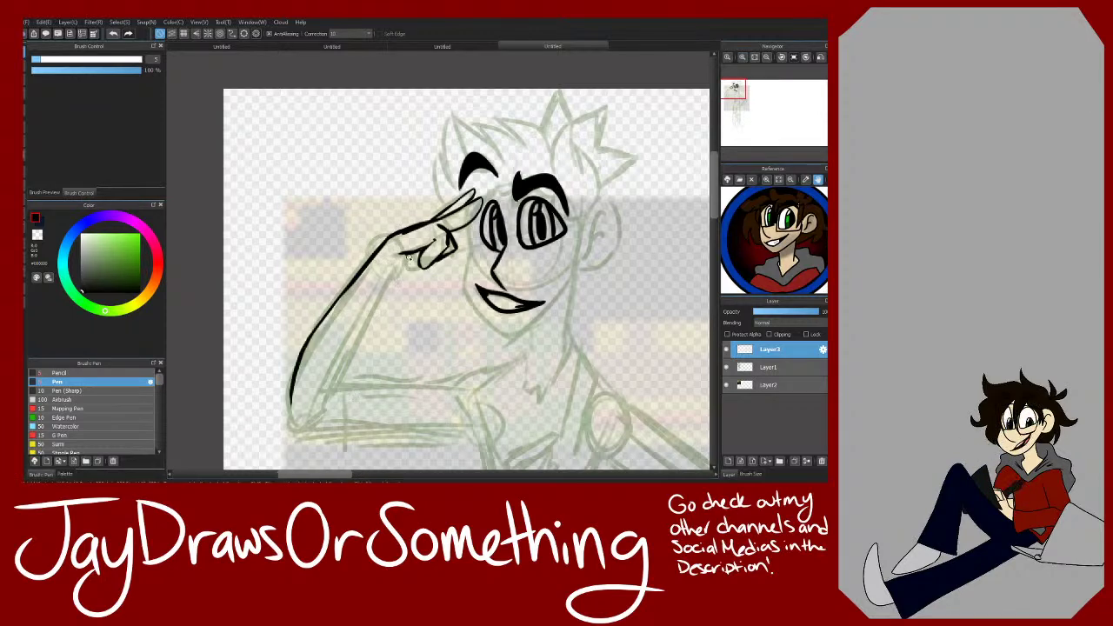
left_click_drag(408, 254, 319, 402)
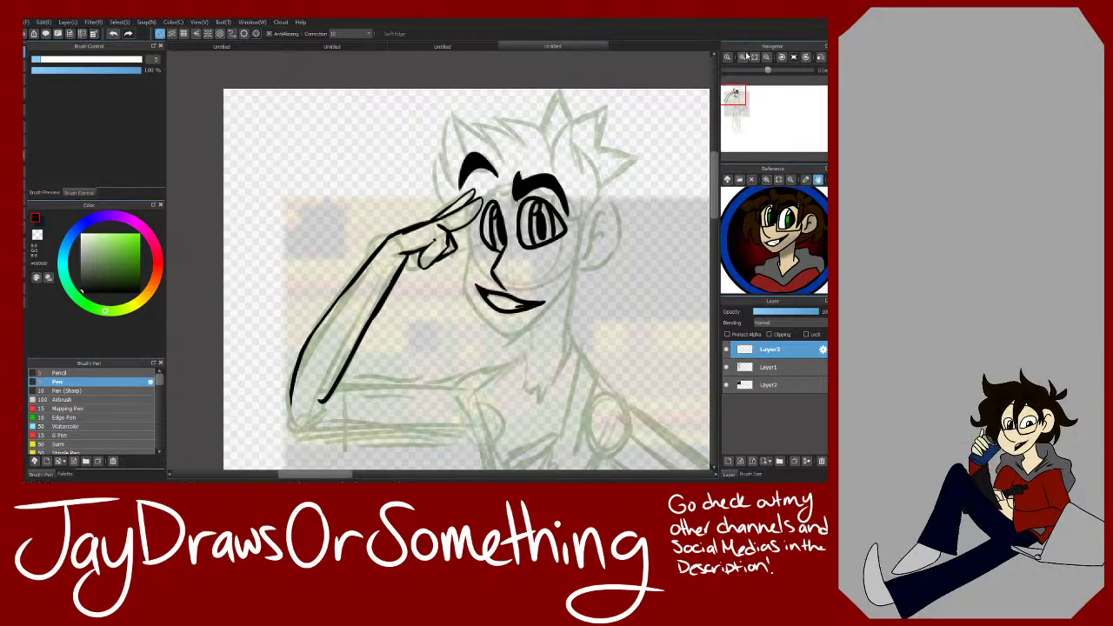
Step: Touch up the line joins at the base and underside of the saluting hand's extended fingers
scroll(492, 196, "up", 4)
mouse_move(413, 149)
left_mouse_down()
mouse_move(571, 65)
mouse_move(556, 120)
mouse_move(481, 161)
mouse_move(517, 142)
left_mouse_up()
key("e")
key("b")
mouse_move(457, 171)
left_mouse_down()
mouse_move(548, 129)
mouse_move(464, 165)
left_mouse_up()
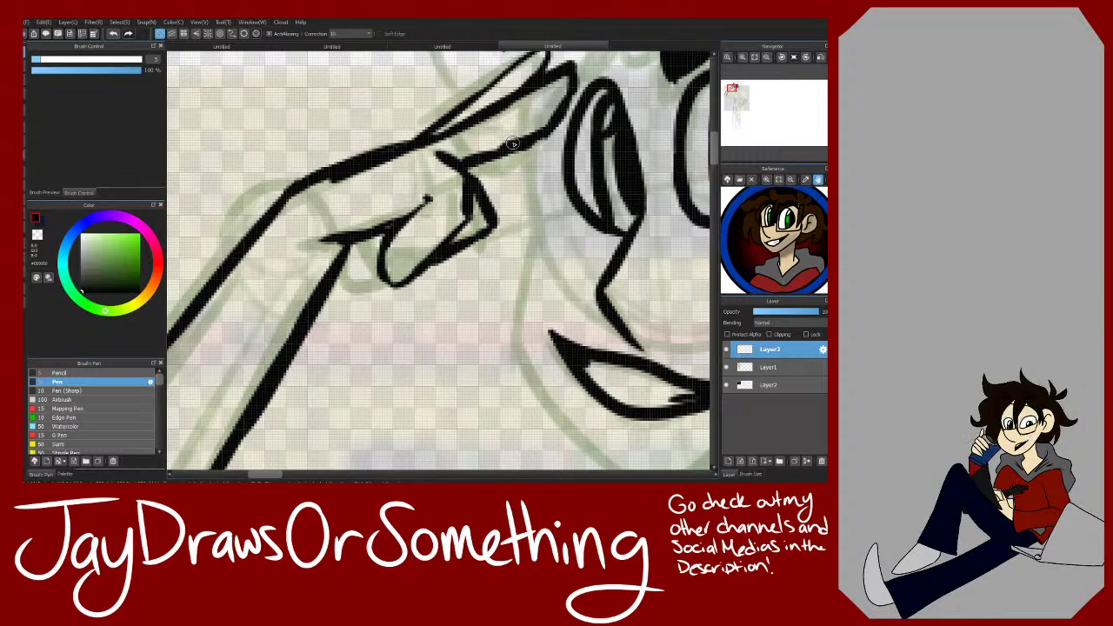
Step: Ink the curved outer outline of the ear over the green sketch
left_click(767, 59)
left_click(767, 58)
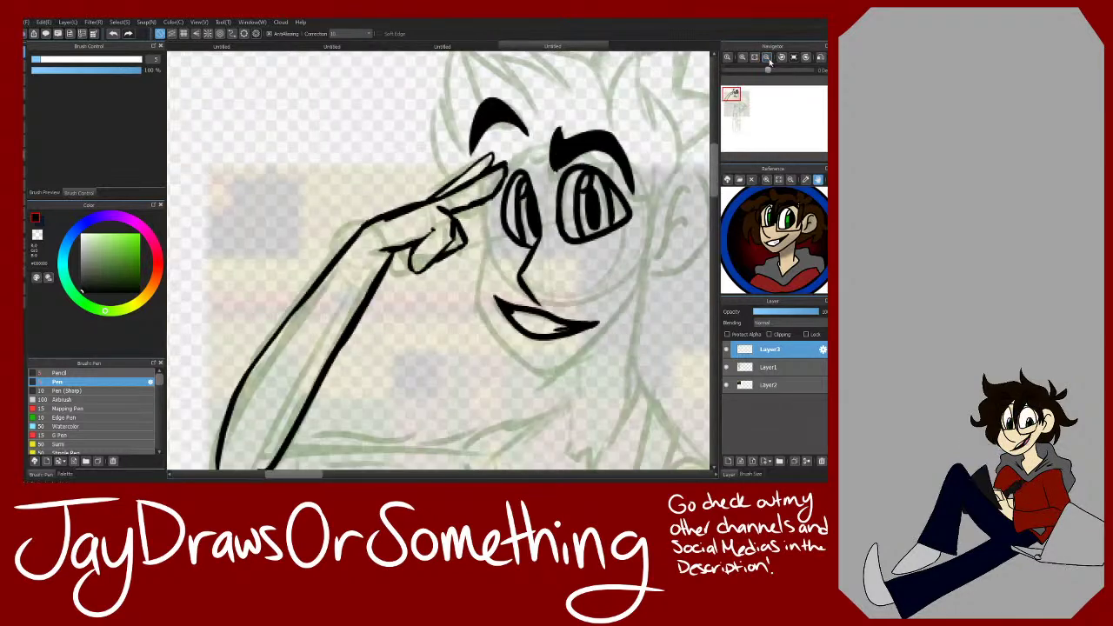
left_click_drag(738, 103, 731, 98)
left_click(765, 68)
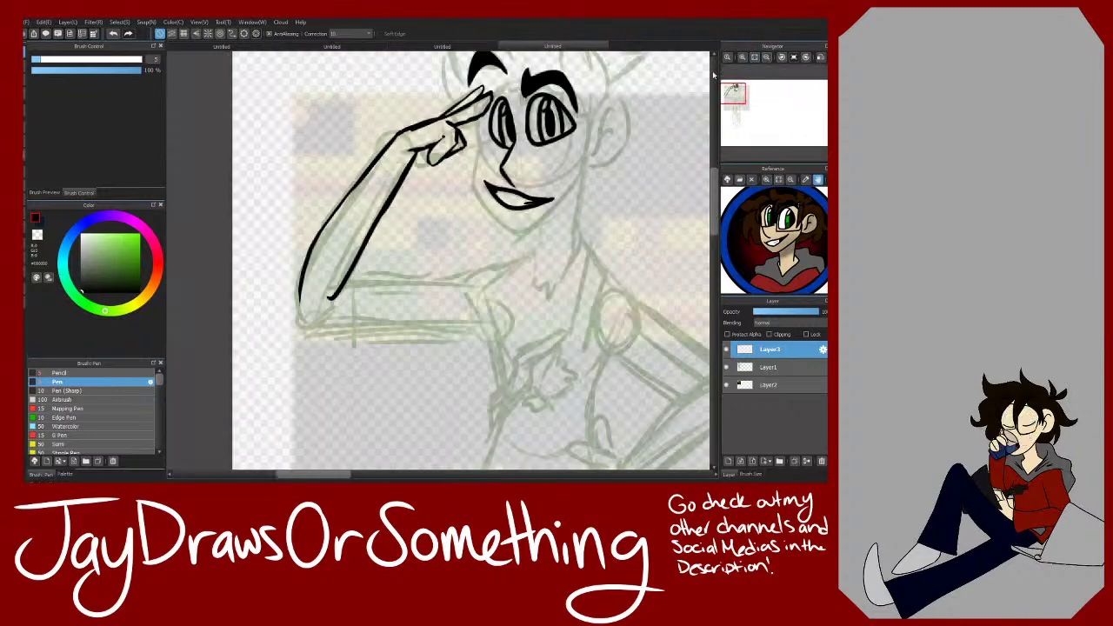
left_click_drag(744, 98, 741, 95)
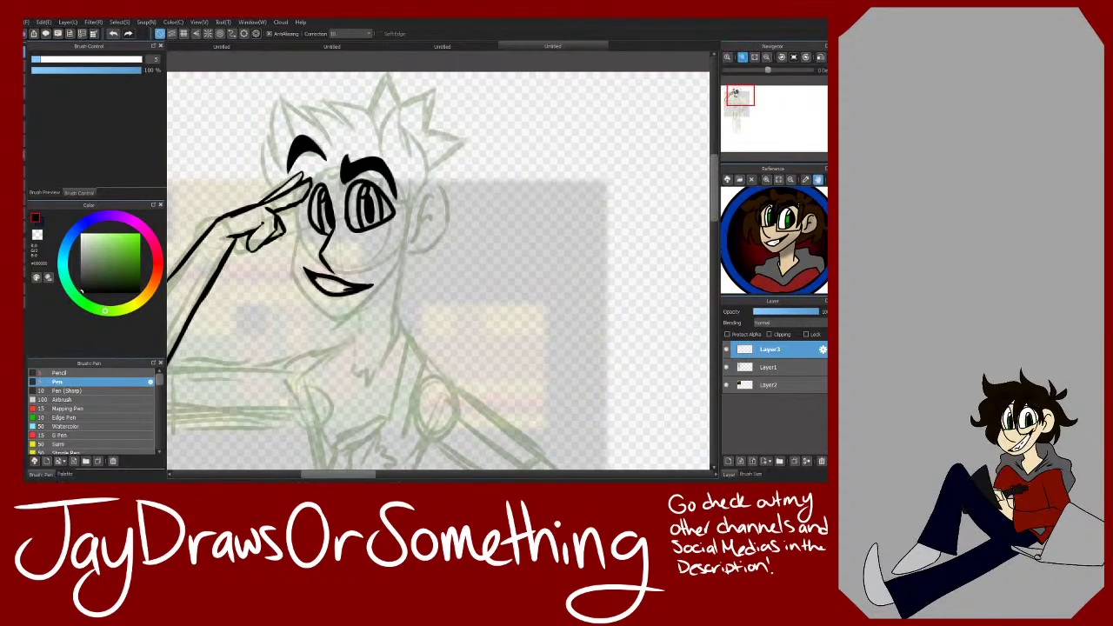
left_click(743, 59)
mouse_move(378, 162)
left_mouse_down()
mouse_move(437, 99)
mouse_move(407, 232)
mouse_move(372, 244)
left_mouse_up()
Step: Ink the face outline from the saluting fingers down the cheek, around the chin and up the jaw, replacing the first cheek stroke
left_click_drag(738, 98, 735, 99)
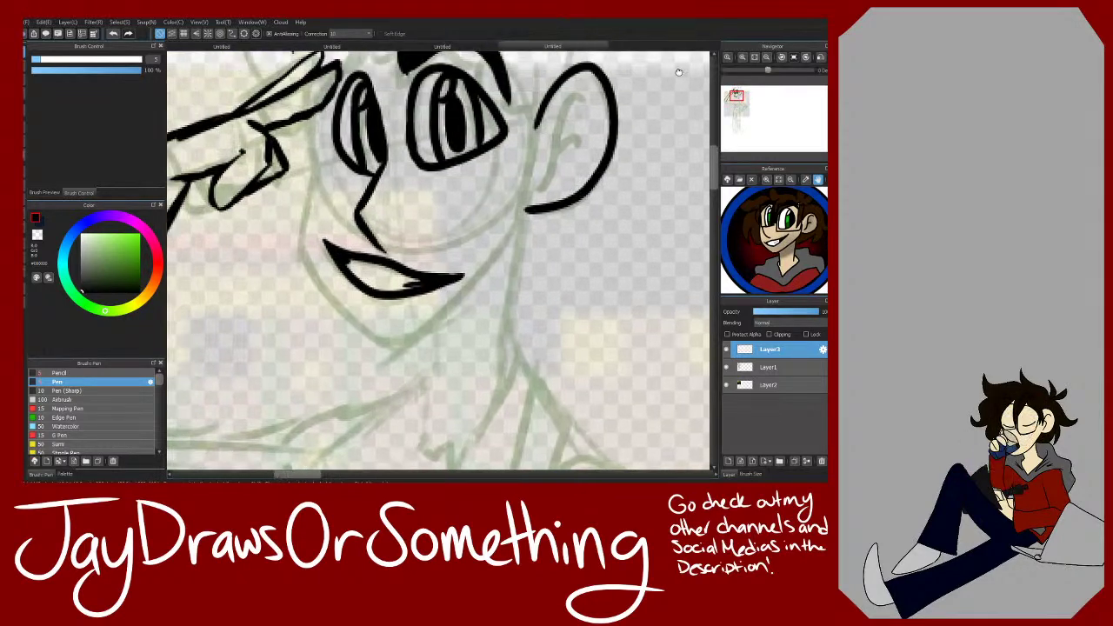
left_click_drag(306, 119, 312, 153)
mouse_move(311, 155)
left_mouse_down()
mouse_move(294, 252)
mouse_move(336, 300)
left_mouse_up()
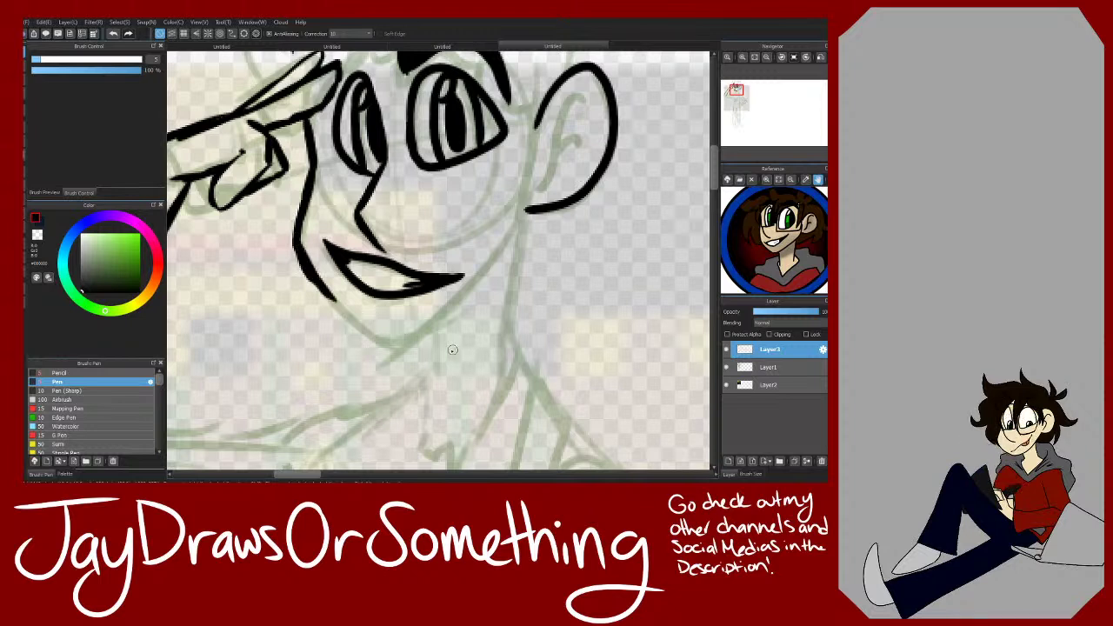
left_click(113, 34)
left_click(113, 33)
left_click(113, 34)
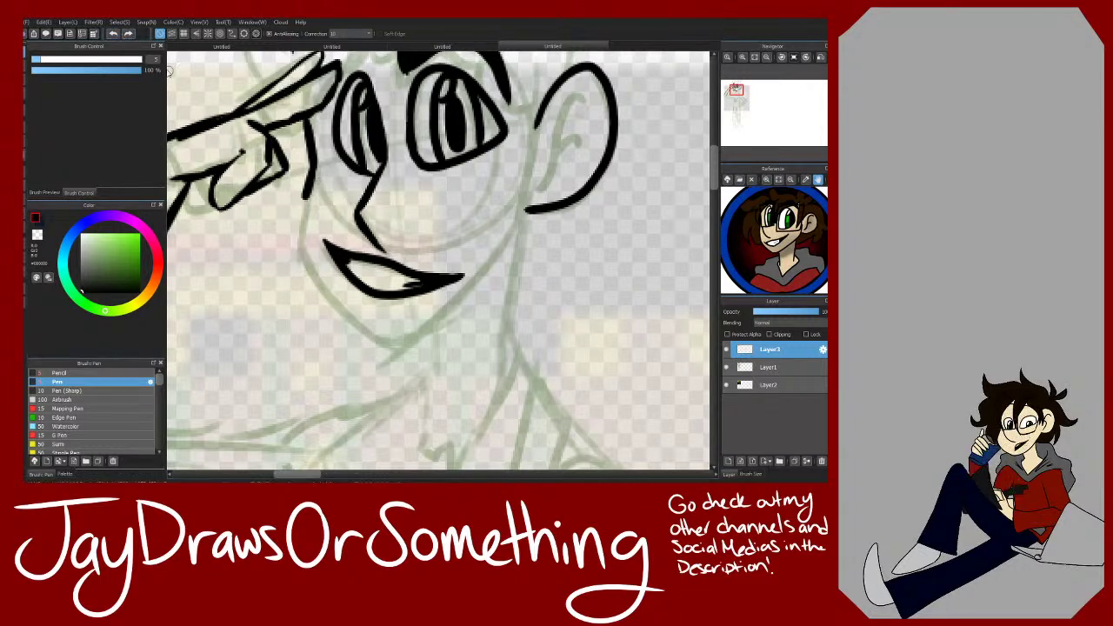
left_click(113, 34)
mouse_move(313, 163)
left_mouse_down()
mouse_move(304, 227)
mouse_move(307, 205)
mouse_move(320, 284)
mouse_move(310, 259)
mouse_move(367, 334)
mouse_move(374, 308)
mouse_move(360, 327)
mouse_move(418, 327)
mouse_move(387, 344)
mouse_move(511, 242)
left_mouse_up()
Step: Ink the ear's front edge down to the jaw and add the curved fold lines inside the ear
mouse_move(538, 114)
left_mouse_down()
mouse_move(526, 211)
mouse_move(497, 253)
left_mouse_up()
mouse_move(577, 107)
left_mouse_down()
mouse_move(595, 98)
mouse_move(575, 86)
mouse_move(539, 193)
left_mouse_up()
mouse_move(559, 148)
left_mouse_down()
mouse_move(566, 137)
mouse_move(580, 160)
left_mouse_up()
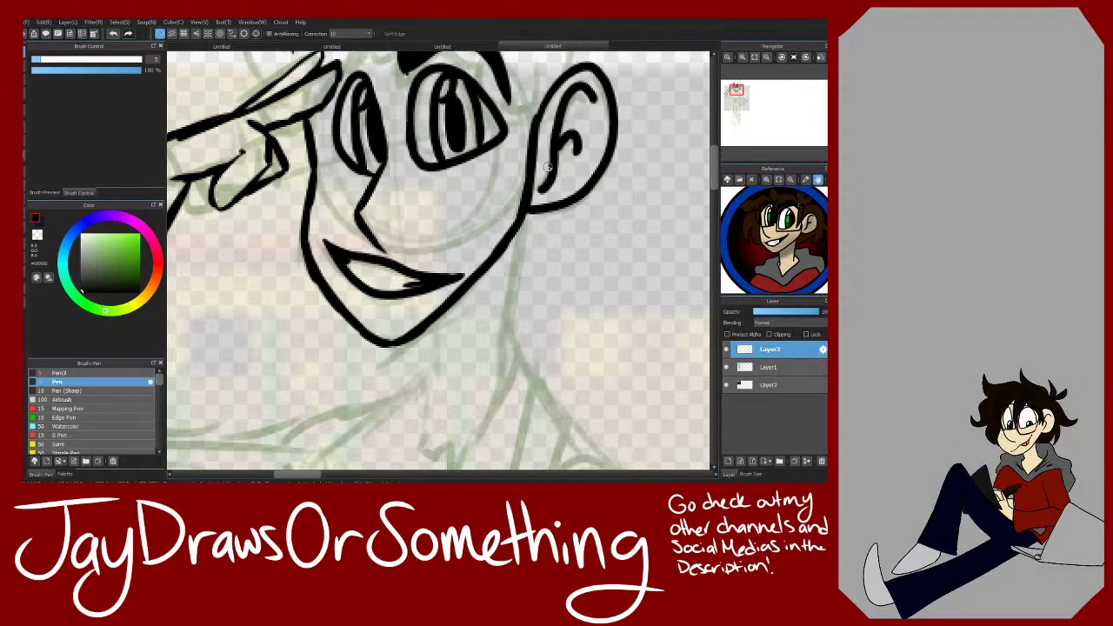
Step: Ink the hair from the top of the ear up through the tall spikes and across the pointed fringe
left_click_drag(745, 89, 744, 84)
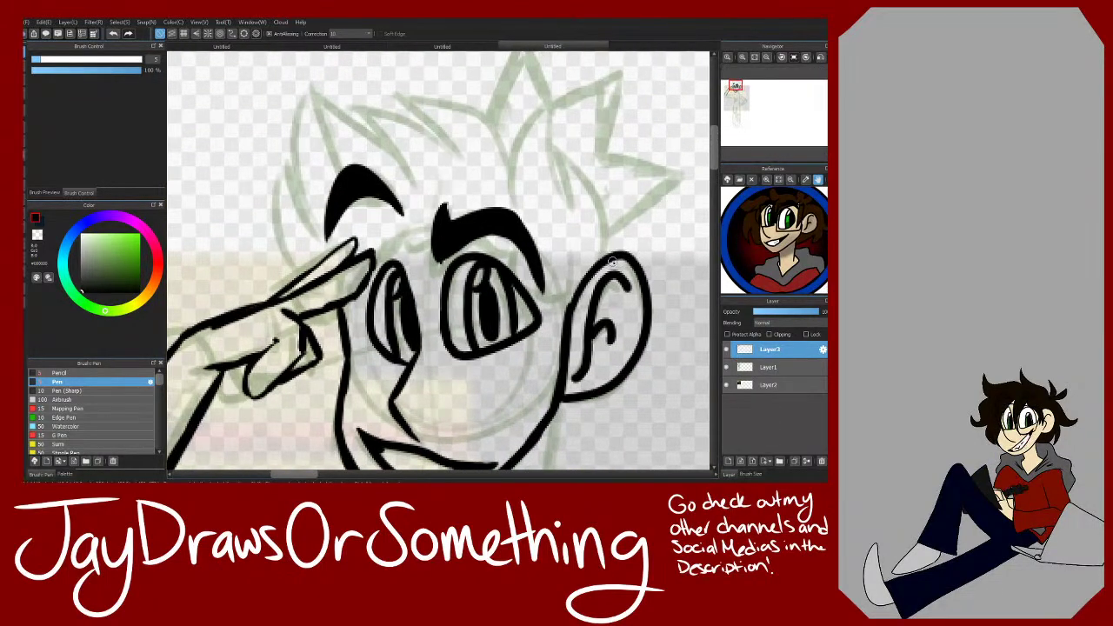
mouse_move(606, 251)
left_mouse_down()
mouse_move(581, 162)
mouse_move(571, 205)
mouse_move(553, 83)
mouse_move(527, 106)
mouse_move(535, 193)
mouse_move(450, 73)
mouse_move(418, 89)
left_mouse_up()
left_click(115, 36)
mouse_move(524, 188)
left_mouse_down()
mouse_move(505, 142)
mouse_move(388, 89)
mouse_move(463, 168)
mouse_move(432, 129)
mouse_move(337, 97)
mouse_move(407, 198)
left_mouse_up()
key("ctrl+z")
mouse_move(339, 101)
left_mouse_down()
mouse_move(407, 181)
mouse_move(373, 139)
mouse_move(343, 19)
left_mouse_up()
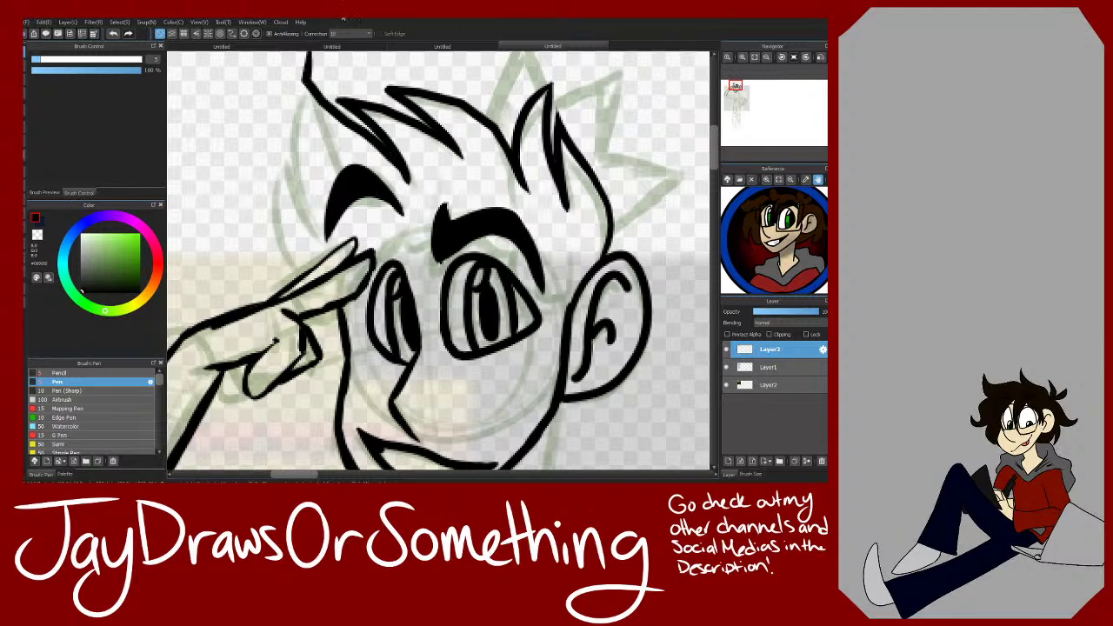
Step: Undo the fringe strokes back to the tall hair spikes above the ear-side eyebrow
key("ctrl+z")
mouse_move(407, 180)
left_mouse_down()
mouse_move(294, 73)
mouse_move(342, 177)
left_mouse_up()
left_click(113, 33)
left_click(113, 33)
left_click(113, 33)
left_click(113, 33)
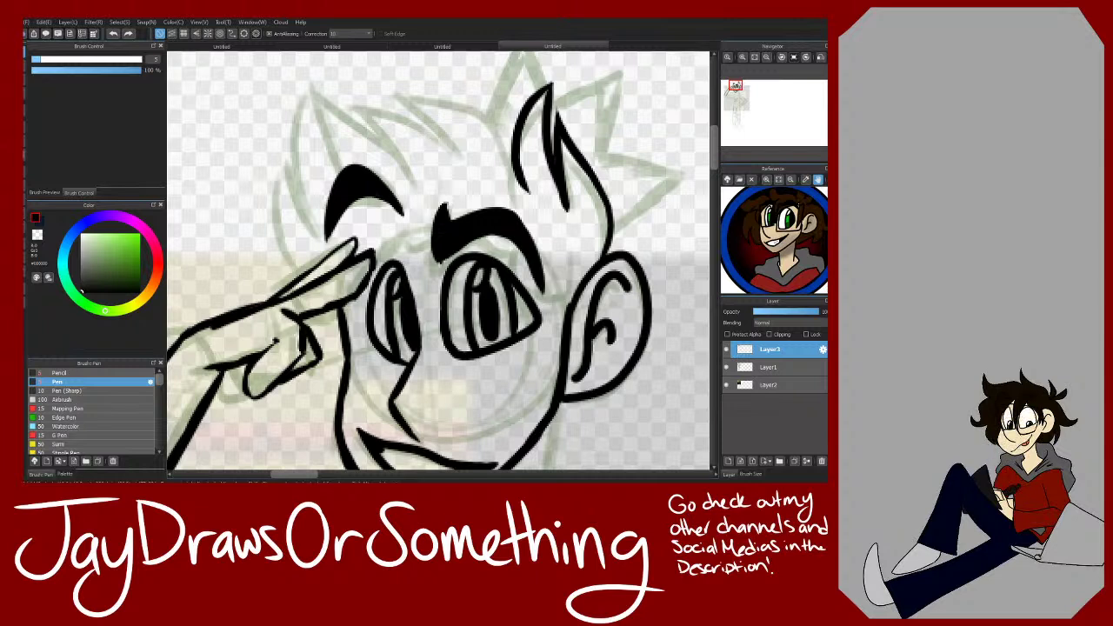
Step: Redraw the top of the fringe as one smooth curve running forward from the tall spike, undoing the unsuccessful strokes
mouse_move(509, 151)
left_mouse_down()
mouse_move(496, 121)
mouse_move(396, 75)
left_mouse_up()
left_click(113, 33)
left_click_drag(515, 169, 386, 89)
key("ctrl+z")
mouse_move(387, 141)
left_mouse_down()
mouse_move(421, 169)
mouse_move(481, 159)
mouse_move(509, 200)
left_mouse_up()
left_click(114, 33)
mouse_move(337, 87)
left_mouse_down()
mouse_move(408, 113)
mouse_move(509, 186)
mouse_move(402, 93)
left_mouse_up()
left_click(113, 33)
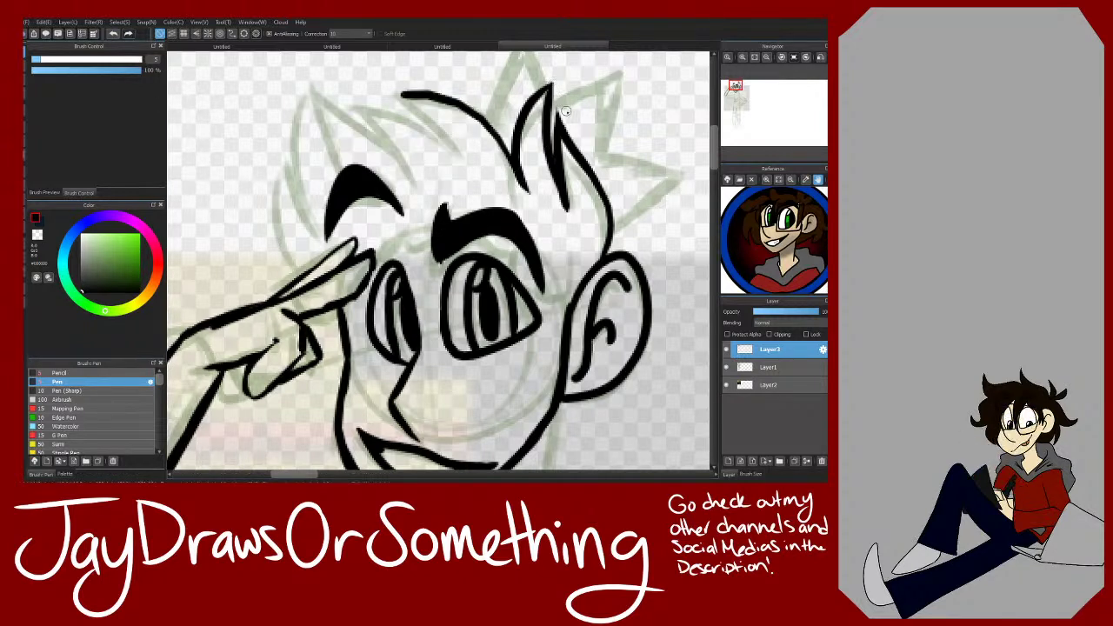
Step: Ink the pointed fringe locks above the raised eyebrow up to the tall front spike, redrawing the last lock's tip
left_click_drag(463, 158, 391, 90)
left_click_drag(454, 155, 332, 95)
mouse_move(409, 185)
left_mouse_down()
mouse_move(364, 115)
mouse_move(436, 101)
mouse_move(418, 157)
mouse_move(401, 170)
mouse_move(291, 76)
left_mouse_up()
mouse_move(348, 185)
left_mouse_down()
mouse_move(324, 134)
mouse_move(407, 165)
left_mouse_up()
left_click(116, 34)
mouse_move(292, 75)
left_mouse_down()
mouse_move(425, 161)
mouse_move(394, 163)
mouse_move(410, 189)
left_mouse_up()
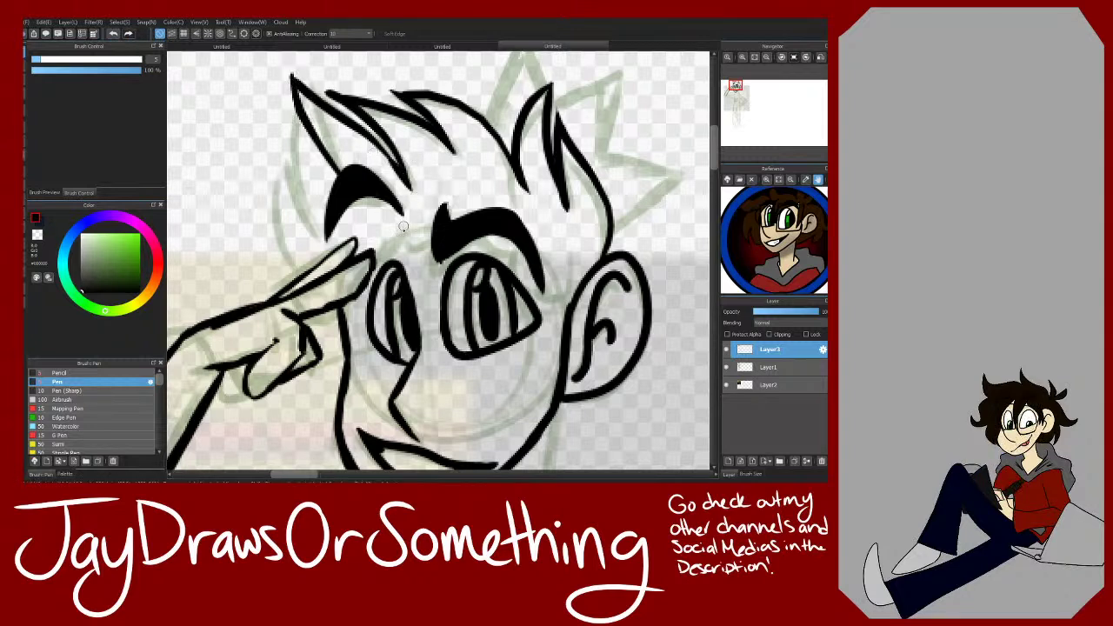
key("ctrl+z")
left_click_drag(379, 148, 409, 185)
key("ctrl+z")
left_click_drag(380, 149, 409, 186)
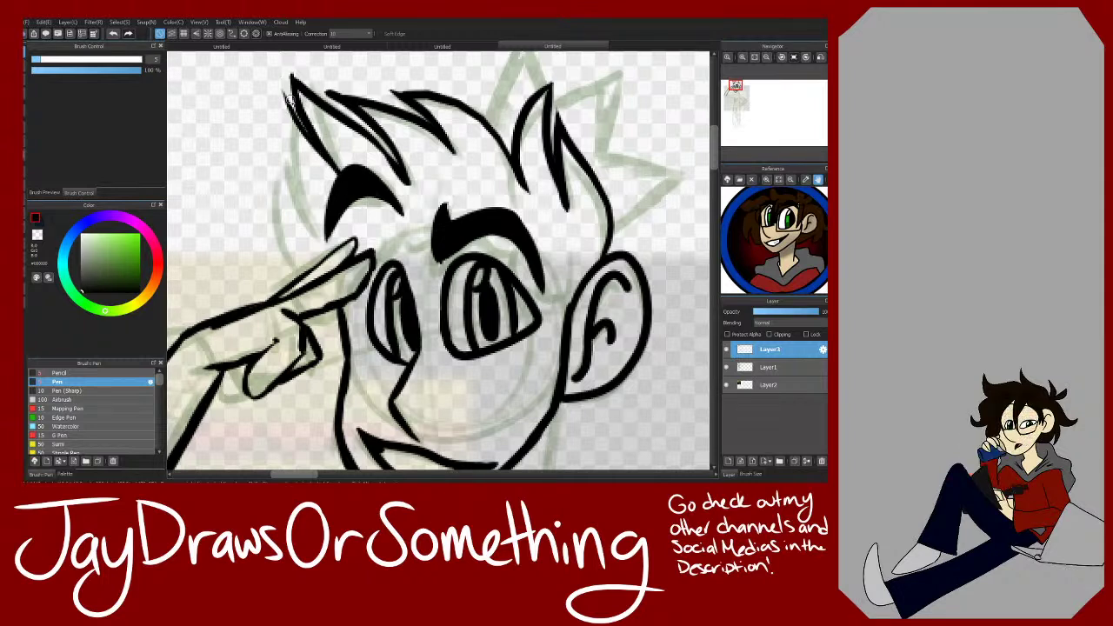
Step: Ink the narrow side hair spikes down to the saluting fingers and add a small tuft behind the fingers
mouse_move(282, 83)
left_mouse_down()
mouse_move(281, 145)
mouse_move(352, 246)
left_mouse_up()
left_click(114, 34)
mouse_move(281, 86)
left_mouse_down()
mouse_move(330, 238)
mouse_move(264, 137)
mouse_move(266, 172)
mouse_move(308, 266)
left_mouse_up()
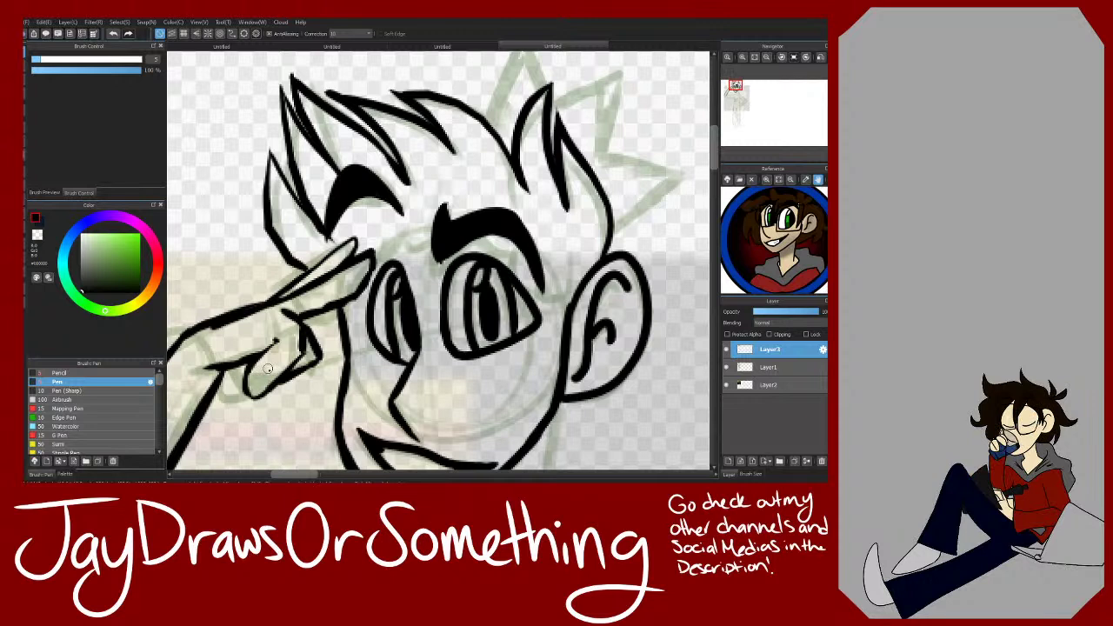
left_click(114, 34)
mouse_move(270, 154)
left_mouse_down()
mouse_move(301, 260)
mouse_move(335, 250)
mouse_move(315, 268)
left_mouse_up()
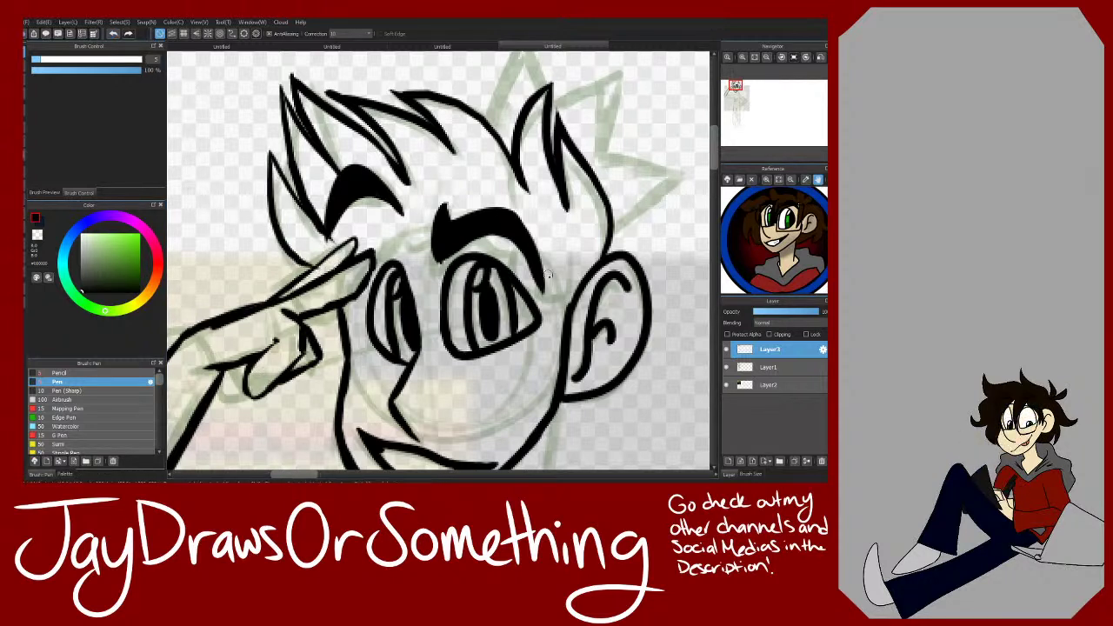
scroll(440, 310, "down", 1)
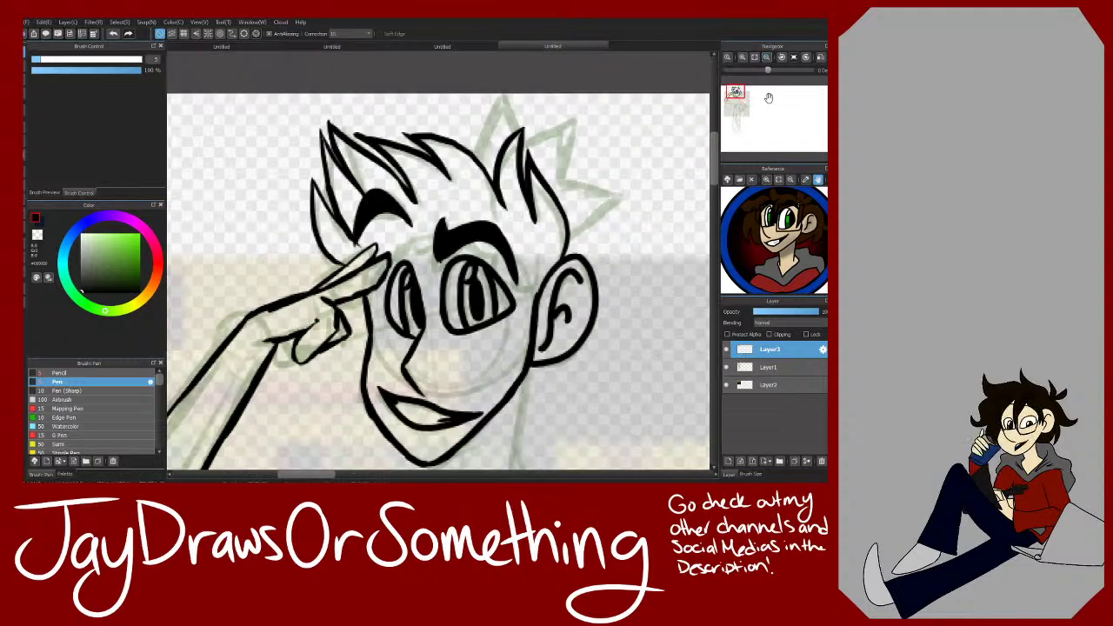
left_click_drag(340, 268, 308, 263)
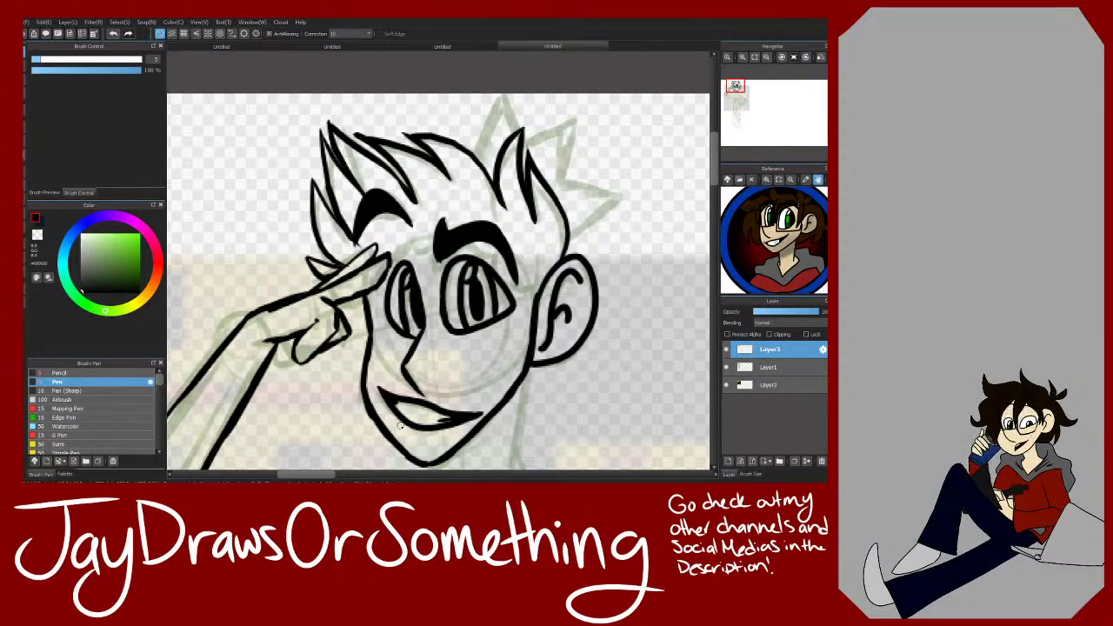
Step: Ink jagged detail lines between the eyebrows, beneath the thick eyebrow and from the eye's outer corner towards the ear
left_click(741, 57)
mouse_move(390, 223)
left_mouse_down()
mouse_move(423, 229)
mouse_move(394, 237)
mouse_move(411, 240)
mouse_move(389, 226)
mouse_move(343, 262)
left_mouse_up()
left_click(114, 33)
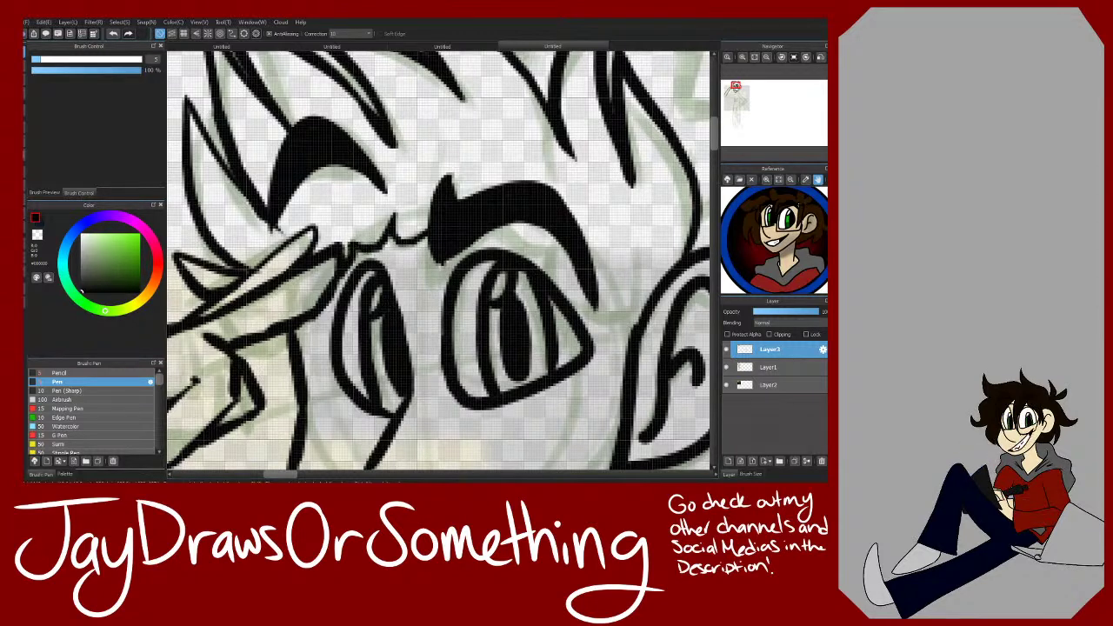
mouse_move(496, 229)
left_mouse_down()
mouse_move(565, 242)
mouse_move(558, 259)
mouse_move(572, 292)
mouse_move(600, 292)
mouse_move(593, 345)
left_mouse_up()
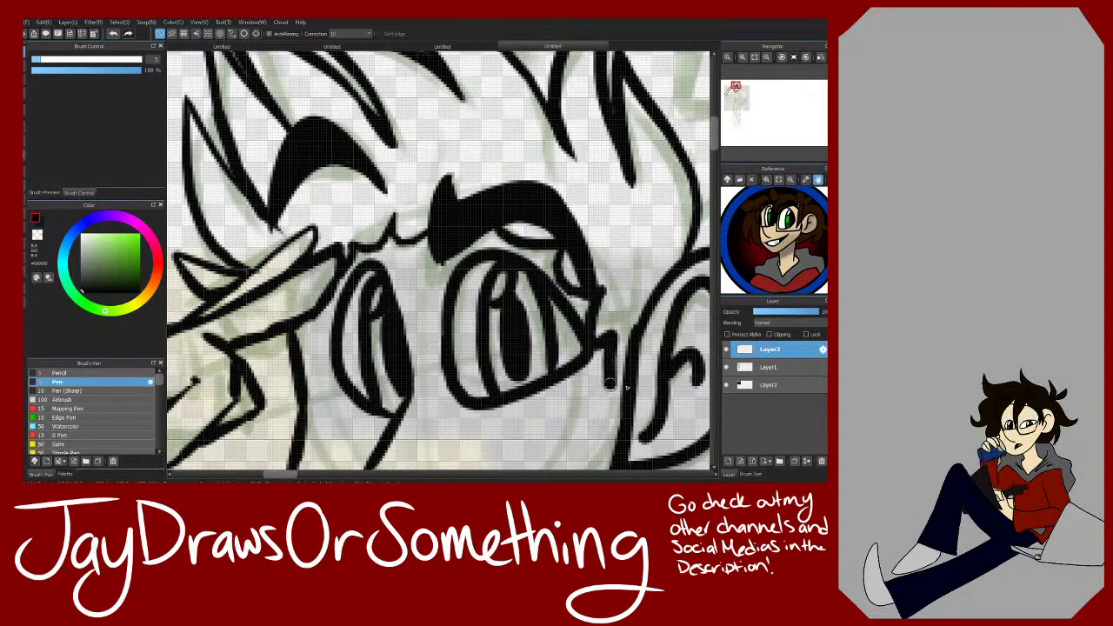
left_click(767, 57)
left_click(767, 57)
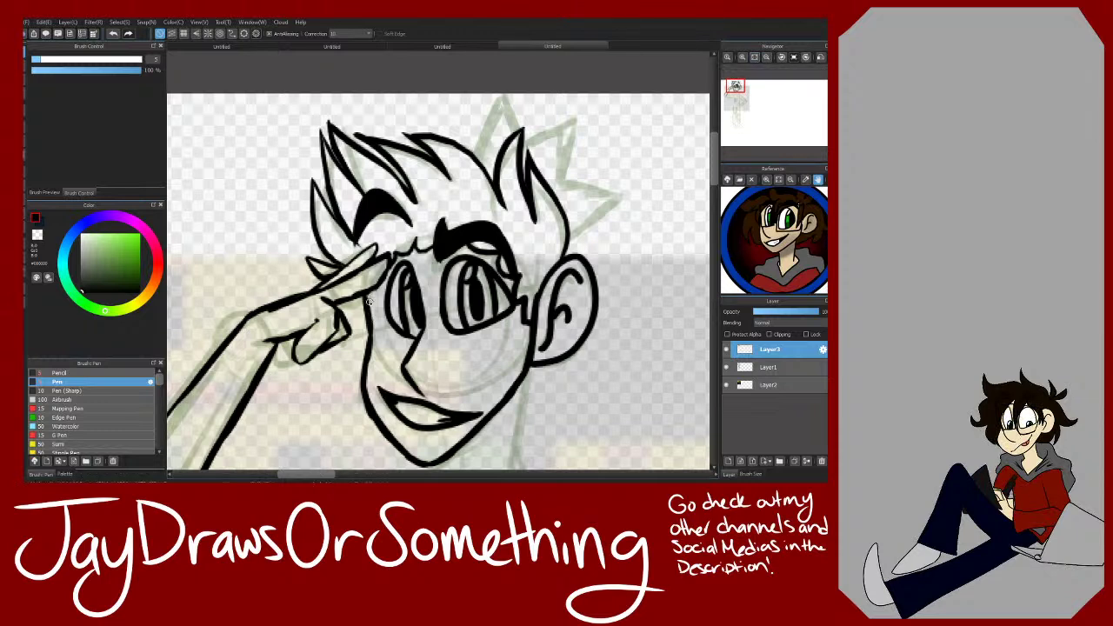
Step: Add short jagged detail strokes between the saluting fingers and the cheek, keeping them after stepping back through the edits
mouse_move(370, 303)
left_mouse_down()
mouse_move(353, 340)
mouse_move(344, 338)
left_mouse_up()
left_click(114, 34)
left_click(114, 34)
left_click(114, 34)
left_click(127, 33)
left_click(128, 34)
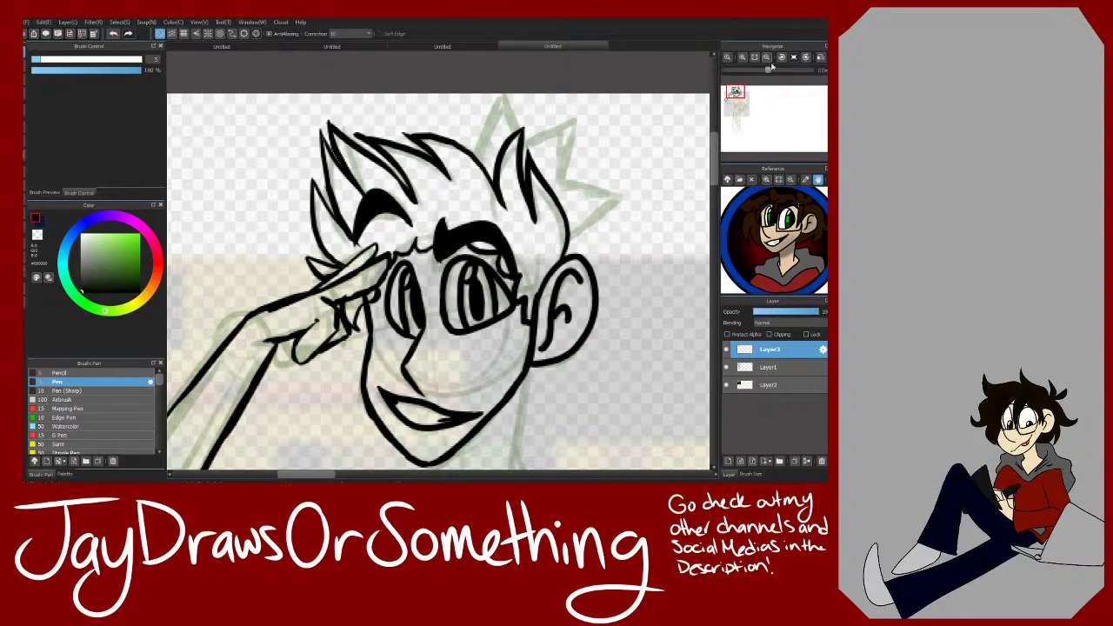
left_click(767, 58)
key("e")
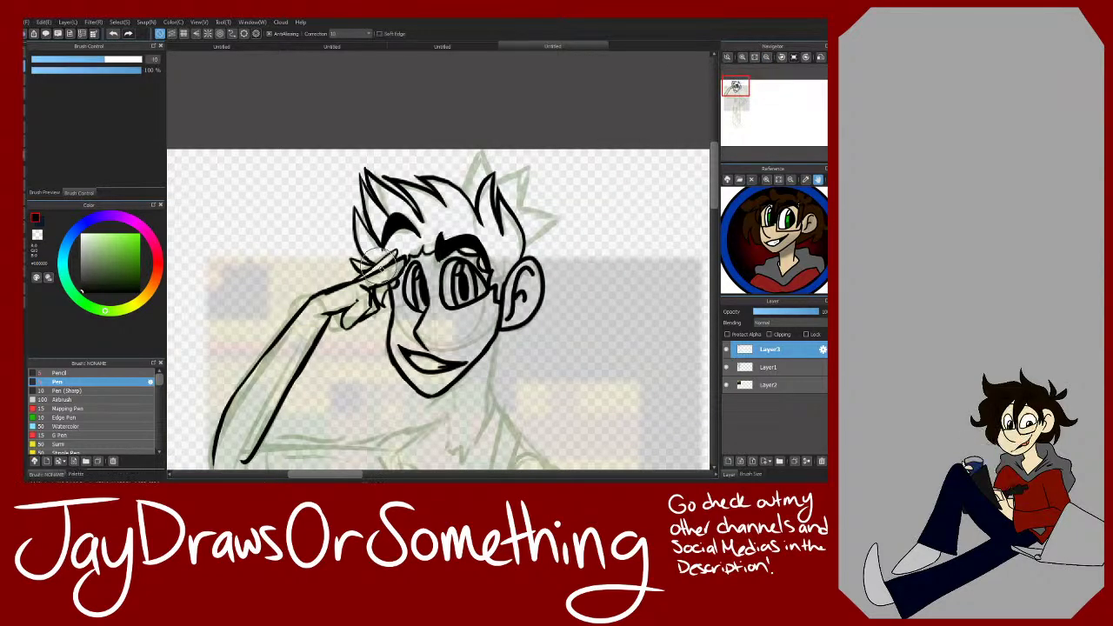
left_click(766, 57)
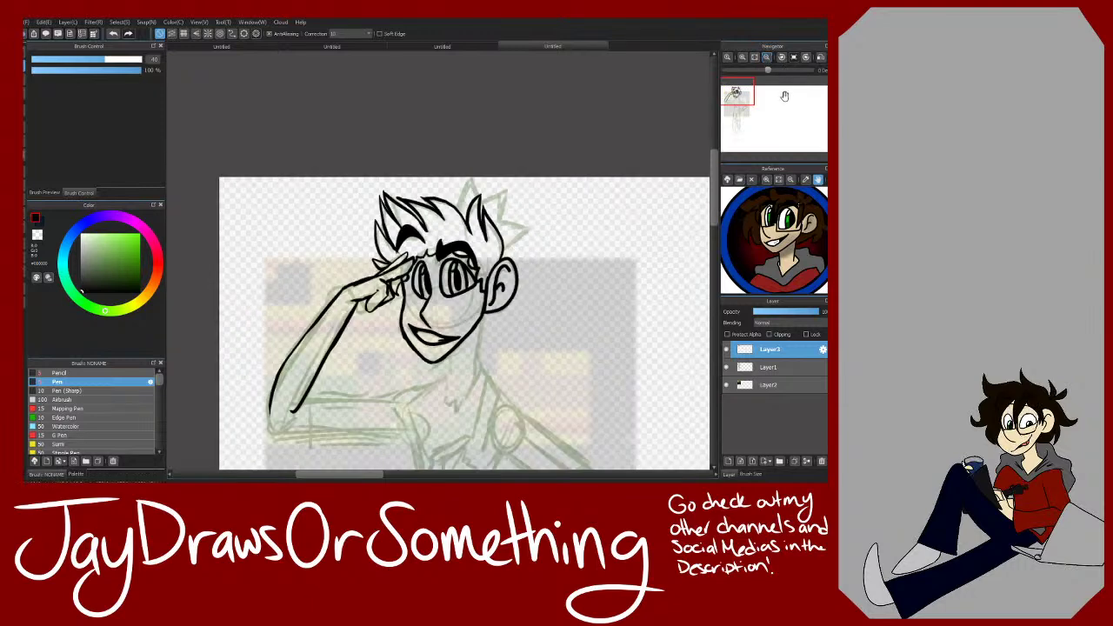
Step: Try to ink the neck's side line running down from beneath the ear with a size 5 pen, and undo it
left_click_drag(740, 99, 739, 106)
key("b")
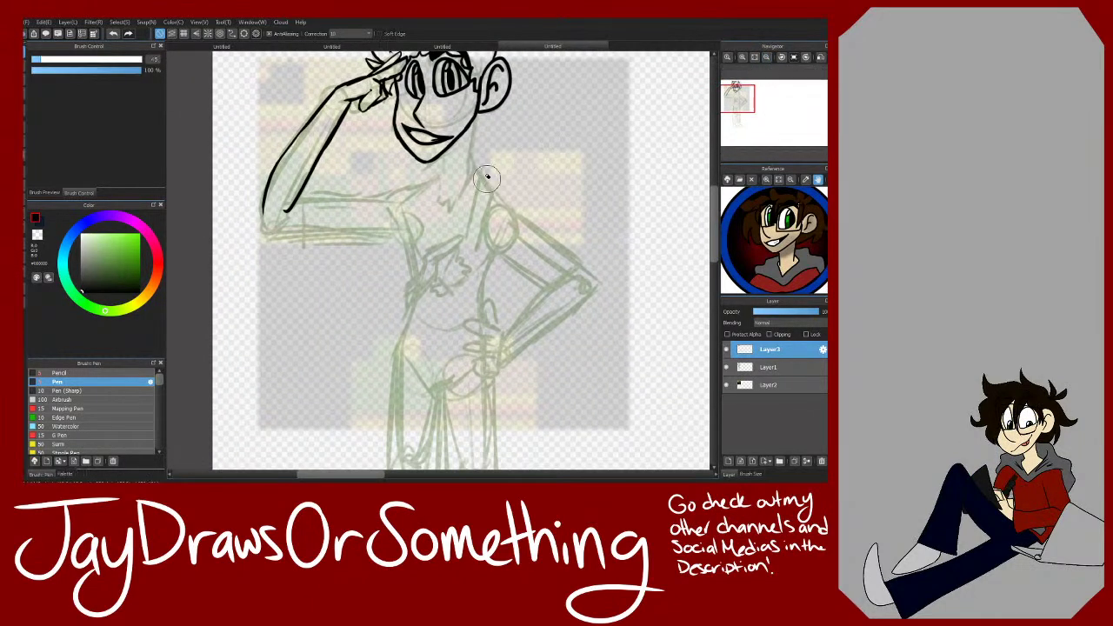
left_click_drag(478, 111, 466, 177)
left_click(113, 33)
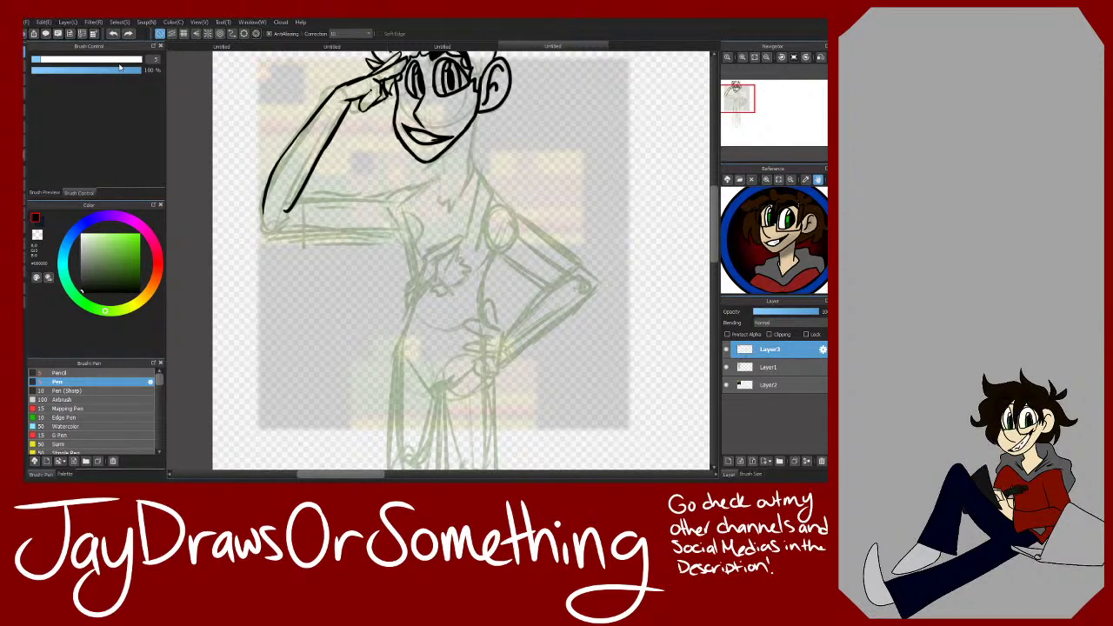
Step: Erase all the black line art of the head, hair, hand and arm from Layer3
left_click(765, 57)
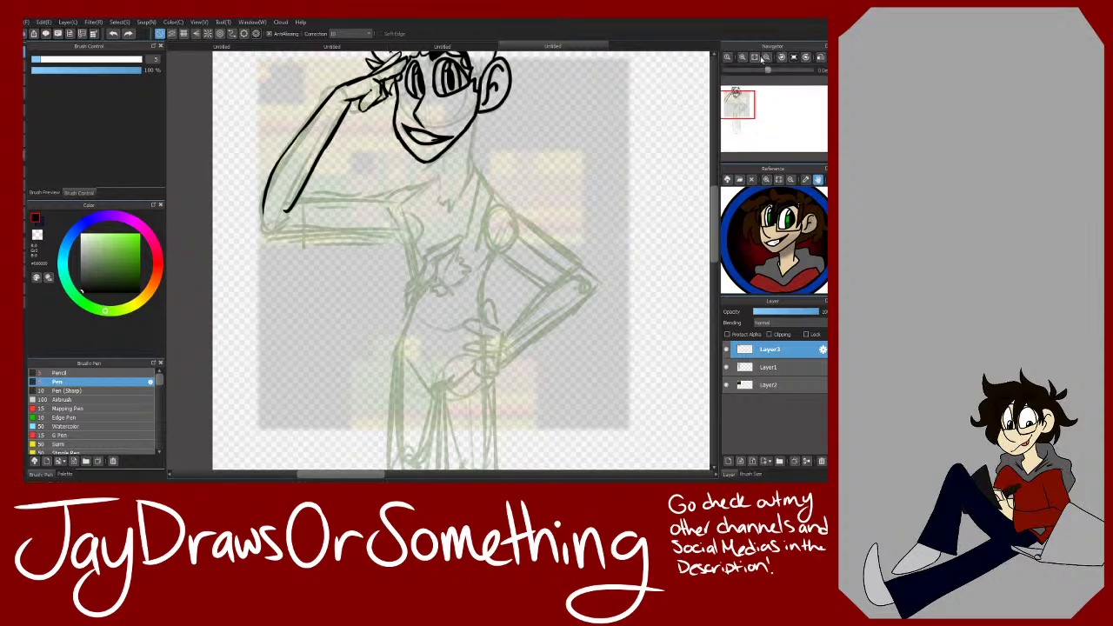
key("e")
mouse_move(497, 130)
left_mouse_down()
mouse_move(412, 203)
mouse_move(348, 218)
mouse_move(407, 131)
mouse_move(330, 200)
mouse_move(363, 147)
left_mouse_up()
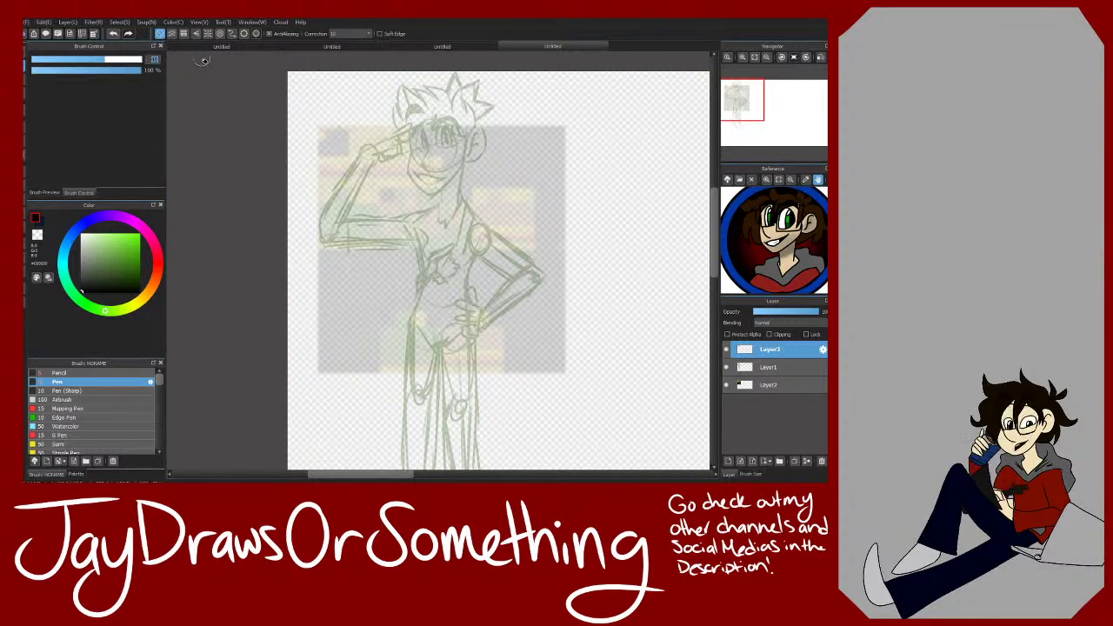
Step: Ink the far eye's narrow outline and the angular nose line below it with the pen at size 3, redrawing both once
key("b")
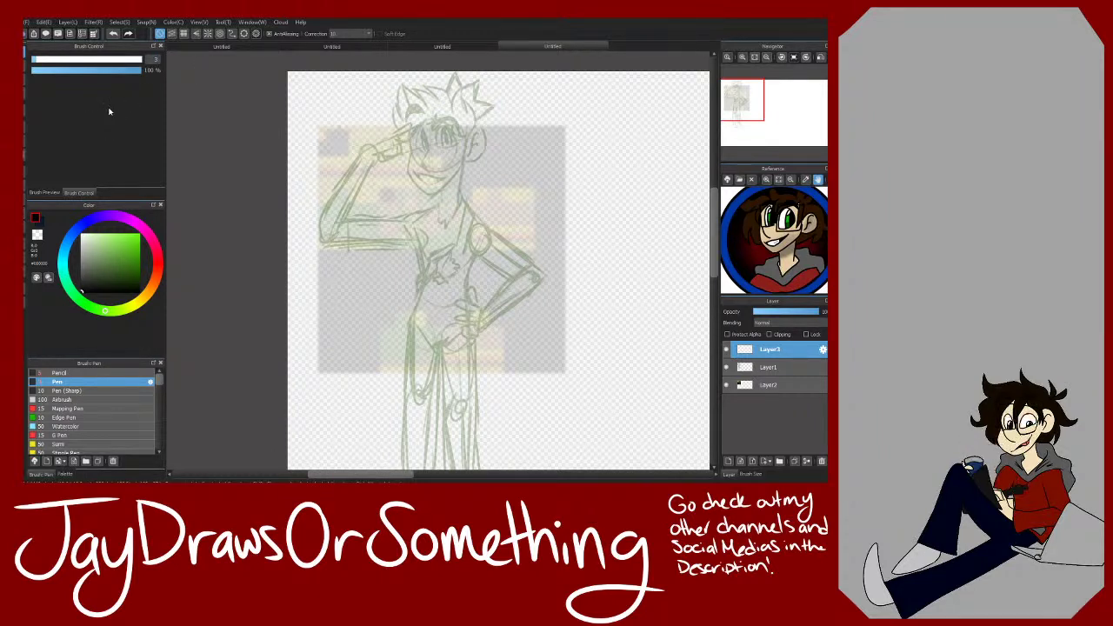
left_click(742, 58)
left_click(742, 58)
left_click_drag(739, 105, 737, 95)
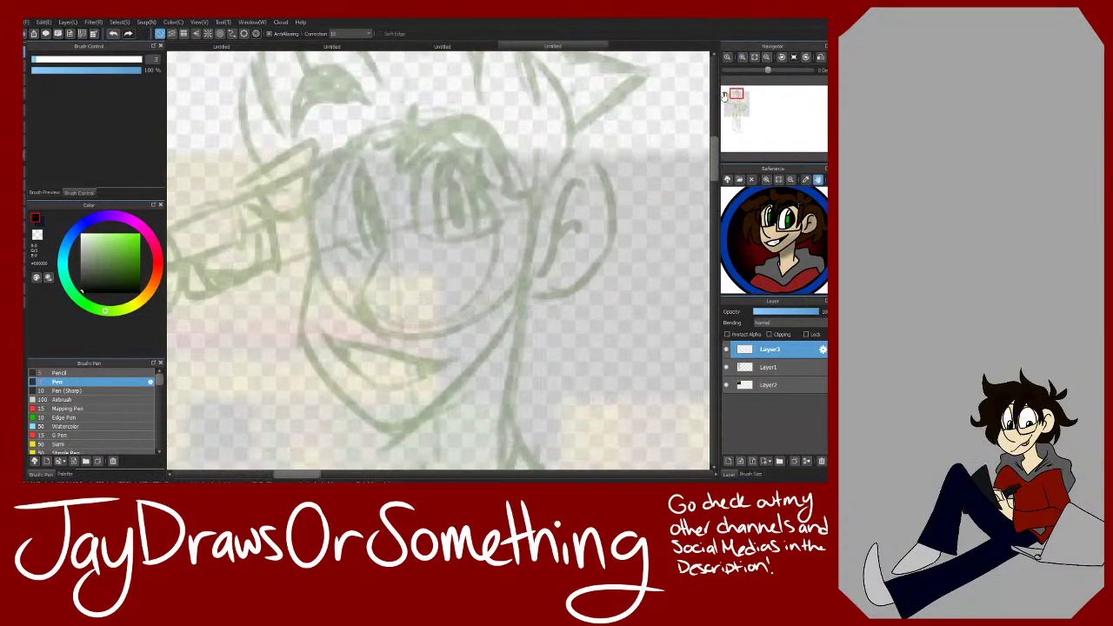
left_click_drag(384, 243, 368, 164)
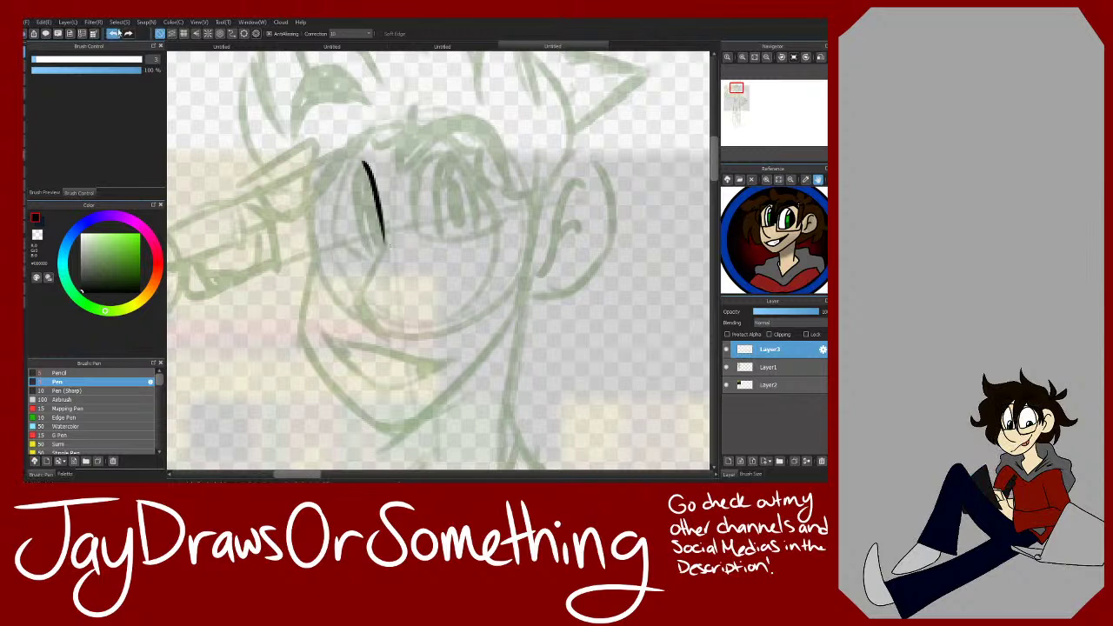
key("ctrl+z")
mouse_move(387, 241)
left_mouse_down()
mouse_move(339, 174)
mouse_move(373, 261)
mouse_move(354, 290)
mouse_move(387, 337)
left_mouse_up()
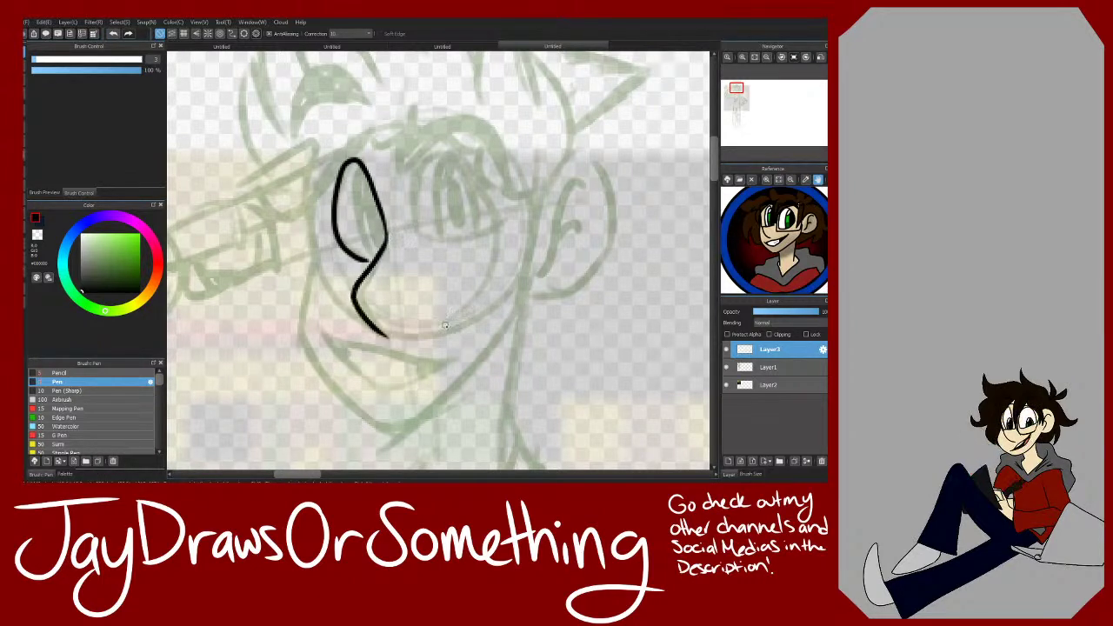
key("ctrl+z")
key("ctrl+z")
mouse_move(385, 247)
left_mouse_down()
mouse_move(371, 178)
mouse_move(340, 189)
mouse_move(347, 233)
mouse_move(386, 253)
left_mouse_up()
left_click_drag(356, 295, 393, 340)
left_click_drag(381, 249, 357, 273)
Step: Ink the lopsided open smile beneath the nose and fill both of its corners black
left_click_drag(317, 328, 448, 364)
mouse_move(321, 336)
left_mouse_down()
mouse_move(348, 369)
mouse_move(450, 363)
left_mouse_up()
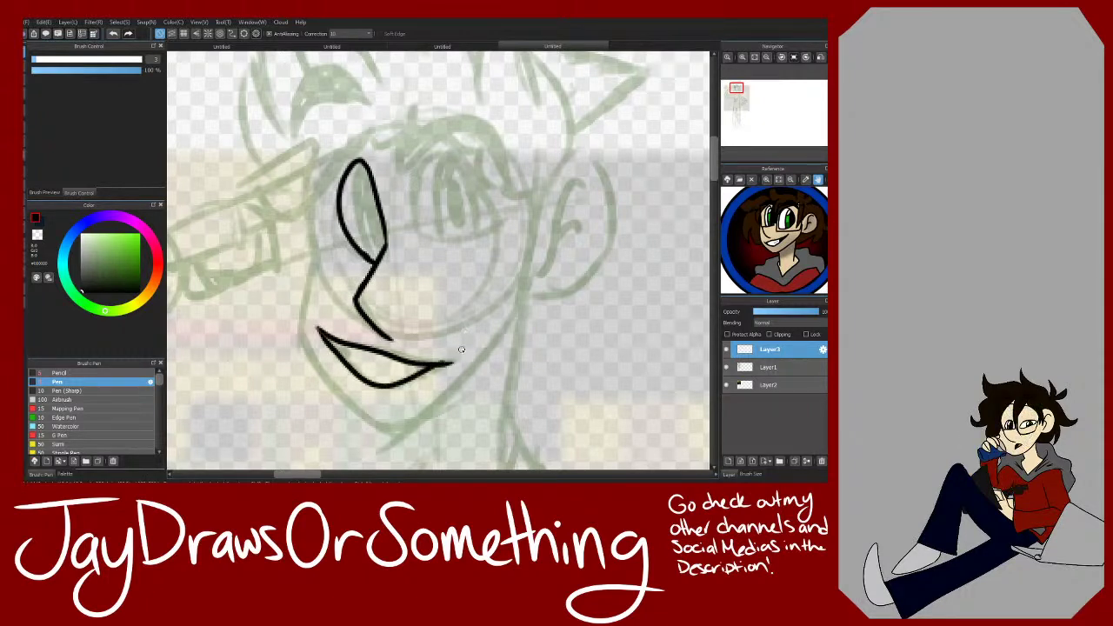
left_click(113, 33)
mouse_move(319, 328)
left_mouse_down()
mouse_move(382, 386)
mouse_move(450, 366)
left_mouse_up()
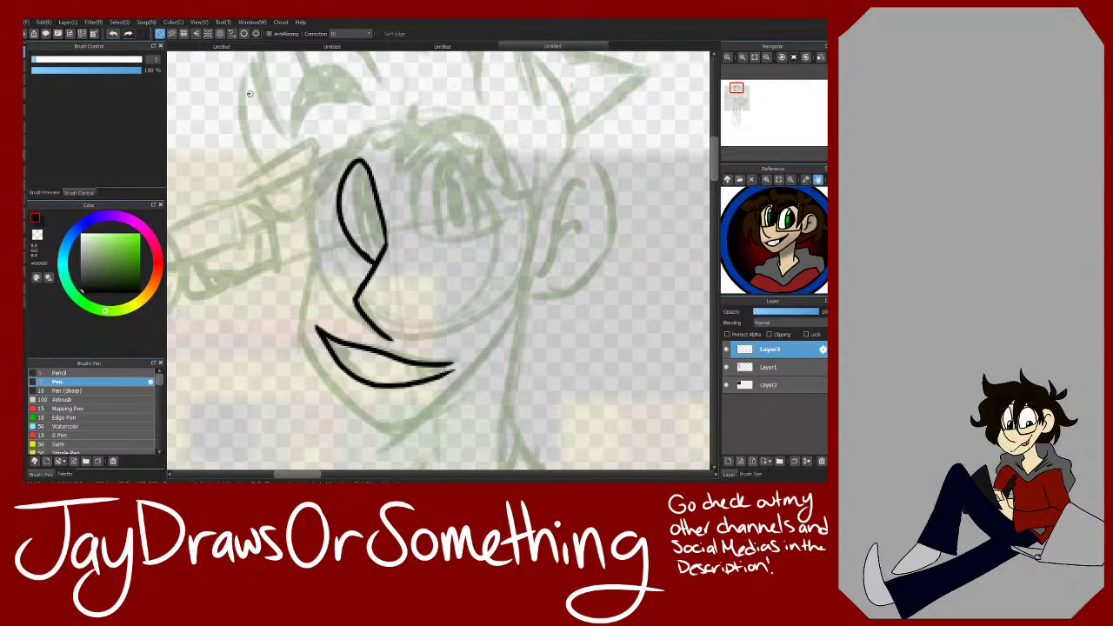
left_click(113, 33)
mouse_move(329, 341)
left_mouse_down()
mouse_move(377, 379)
mouse_move(432, 369)
mouse_move(346, 350)
mouse_move(426, 371)
left_mouse_up()
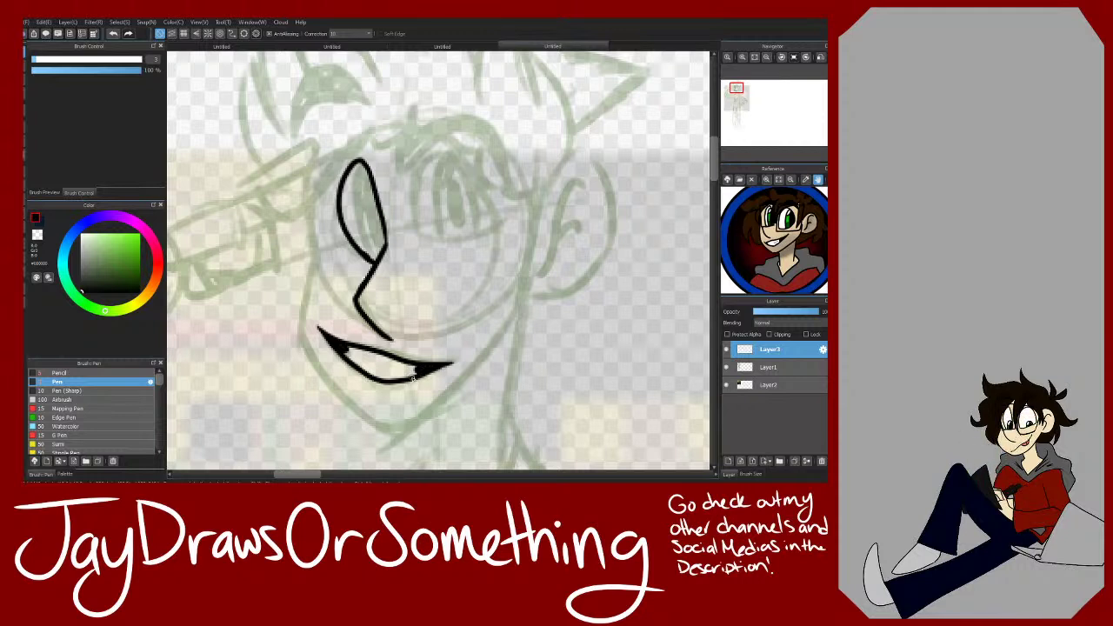
Step: Ink the near eye's large rounded outline and add the curved iris lines inside both eyes
mouse_move(423, 241)
left_mouse_down()
mouse_move(413, 210)
mouse_move(476, 170)
mouse_move(503, 228)
mouse_move(412, 225)
mouse_move(419, 195)
left_mouse_up()
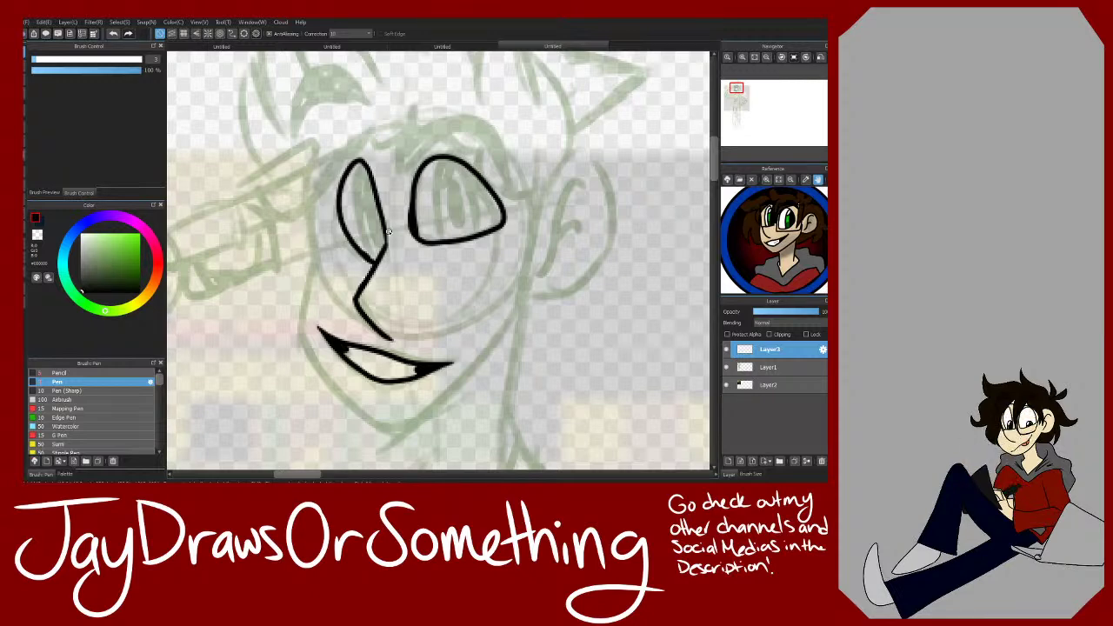
left_click(742, 57)
left_click(741, 57)
left_click_drag(291, 78, 273, 131)
left_click(113, 33)
mouse_move(298, 81)
left_mouse_down()
mouse_move(273, 118)
mouse_move(303, 256)
left_mouse_up()
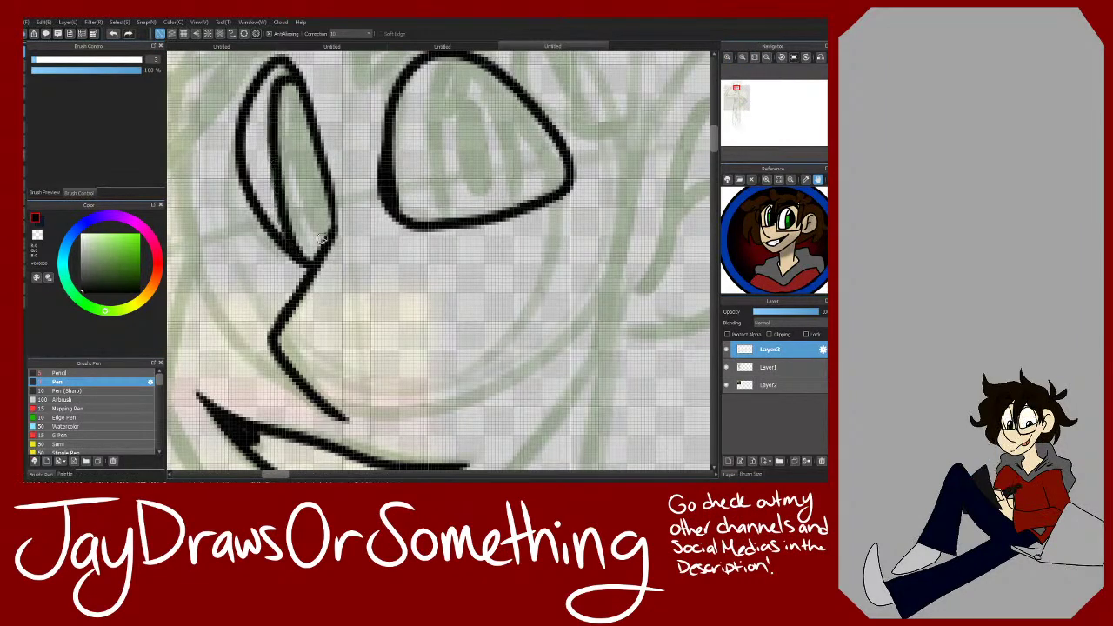
mouse_move(449, 220)
left_mouse_down()
mouse_move(430, 148)
mouse_move(434, 89)
mouse_move(453, 61)
mouse_move(495, 84)
mouse_move(521, 184)
mouse_move(513, 211)
left_mouse_up()
Step: Fill the tall pupils of both eyes solid black beneath small outlined highlights
mouse_move(282, 126)
left_mouse_down()
mouse_move(300, 100)
mouse_move(315, 144)
mouse_move(305, 193)
mouse_move(324, 210)
mouse_move(306, 131)
mouse_move(325, 225)
mouse_move(315, 191)
mouse_move(316, 215)
left_mouse_up()
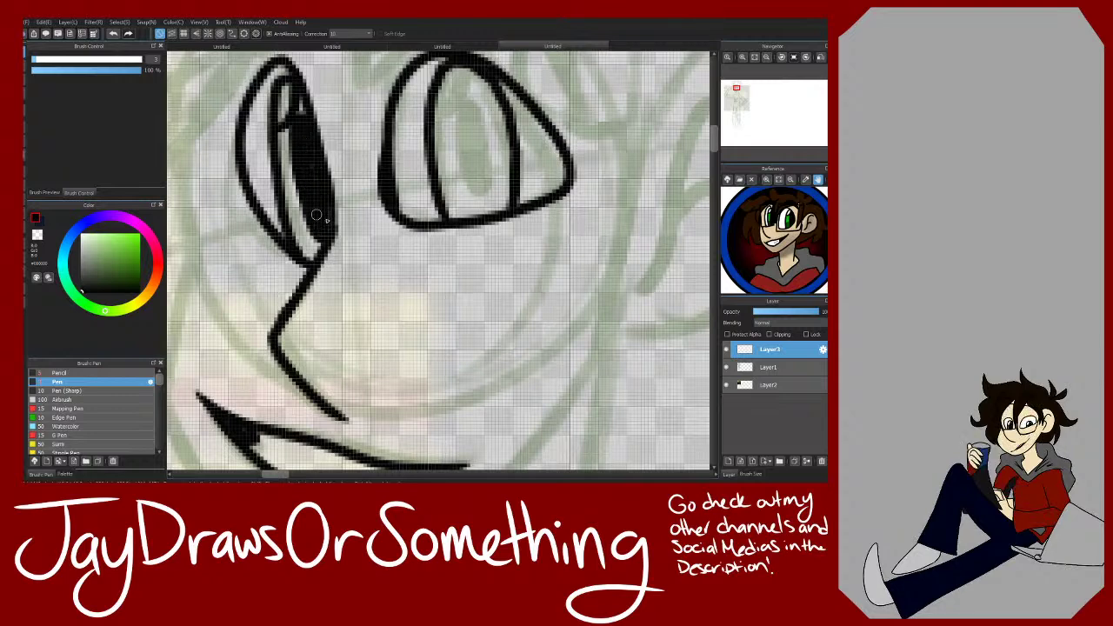
mouse_move(778, 71)
left_click(755, 57)
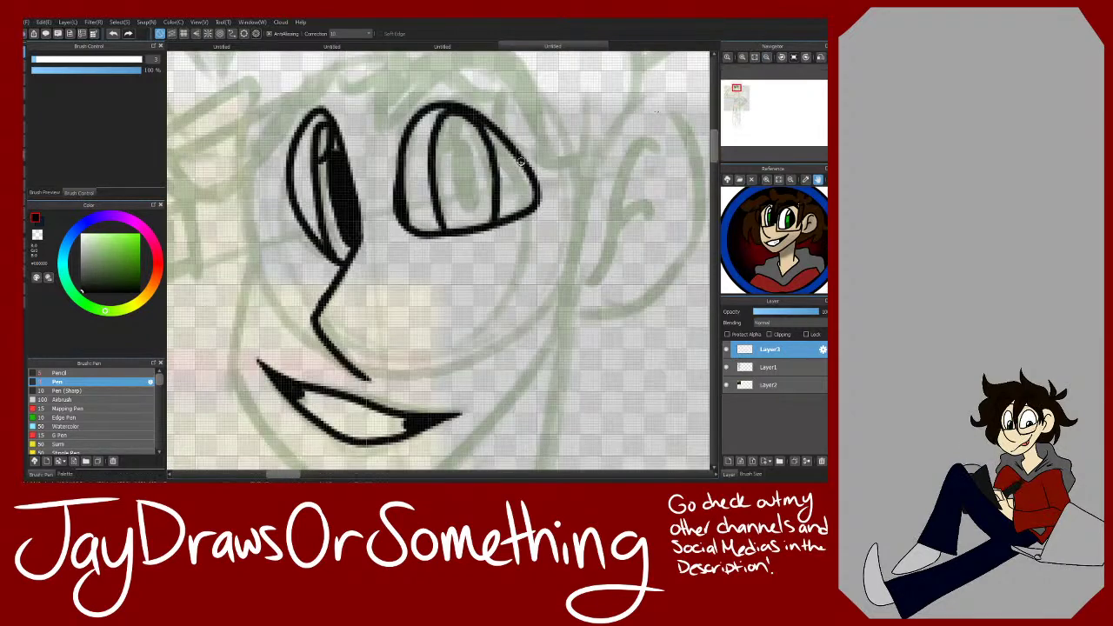
left_click(755, 57)
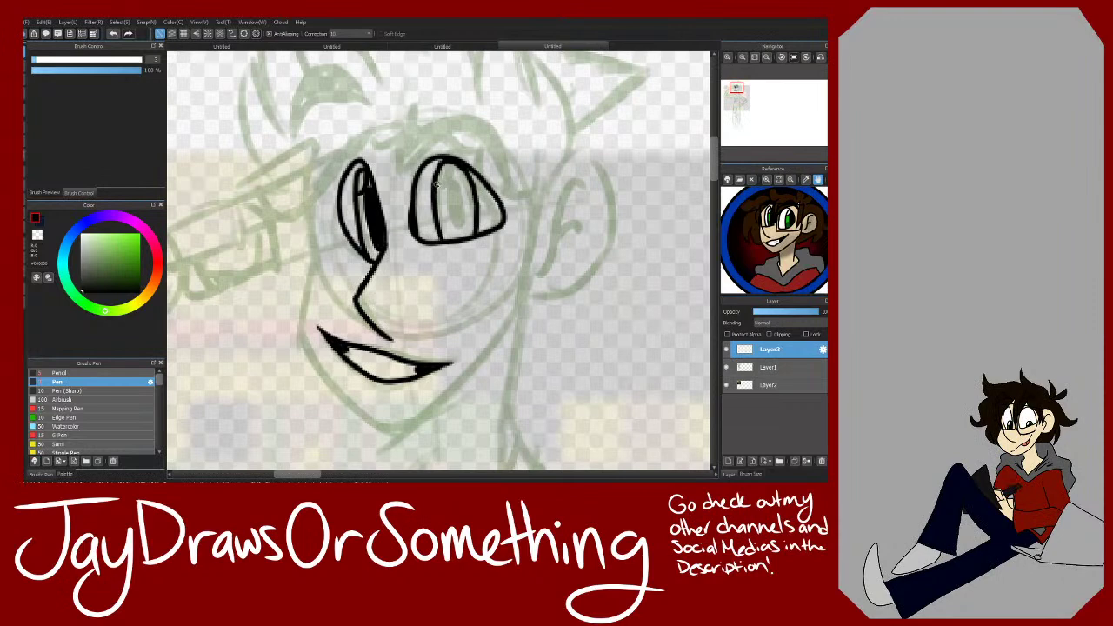
mouse_move(464, 192)
left_mouse_down()
mouse_move(449, 223)
mouse_move(458, 242)
mouse_move(461, 218)
mouse_move(417, 210)
mouse_move(446, 210)
mouse_move(453, 233)
mouse_move(464, 230)
mouse_move(462, 196)
mouse_move(451, 203)
mouse_move(452, 213)
left_mouse_up()
left_click(113, 33)
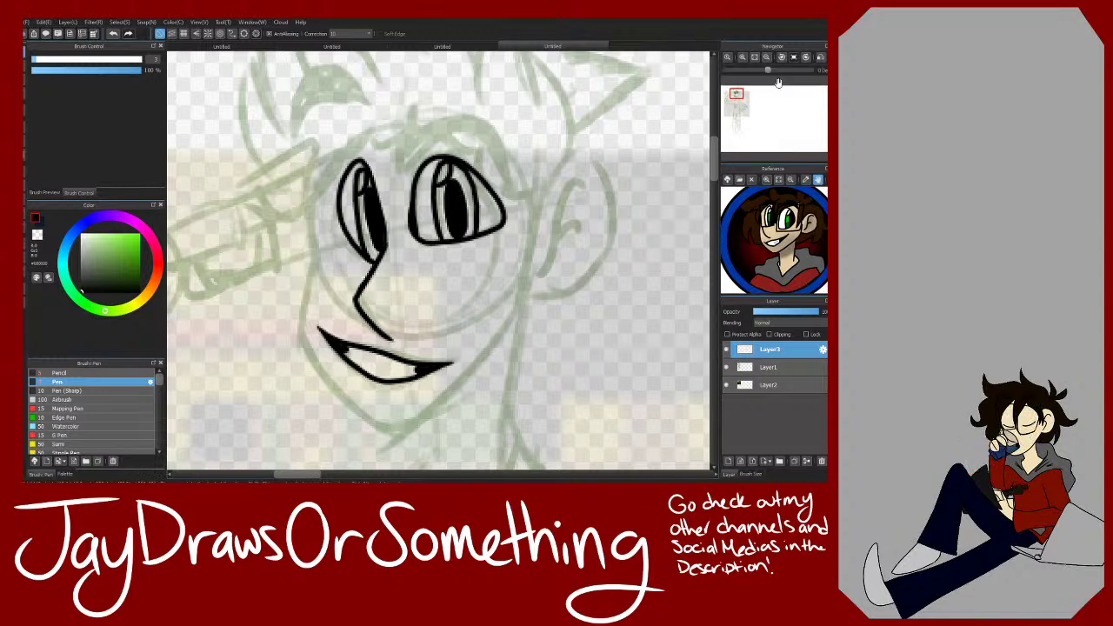
Step: Ink the outline of the arched eyebrow over the near eye with a solid pointed inner end, and try the ear's outer curve
mouse_move(409, 102)
left_mouse_down()
mouse_move(468, 135)
mouse_move(513, 206)
mouse_move(500, 144)
mouse_move(439, 111)
mouse_move(407, 101)
mouse_move(403, 155)
left_mouse_up()
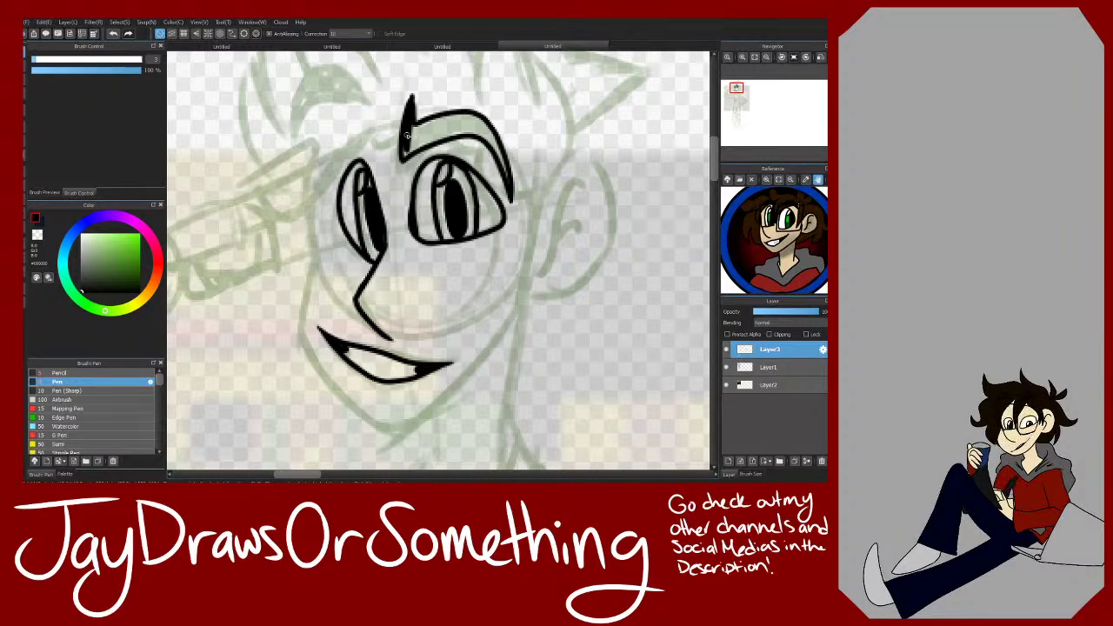
left_click(766, 57)
mouse_move(514, 219)
left_mouse_down()
mouse_move(534, 186)
mouse_move(557, 193)
mouse_move(510, 281)
left_mouse_up()
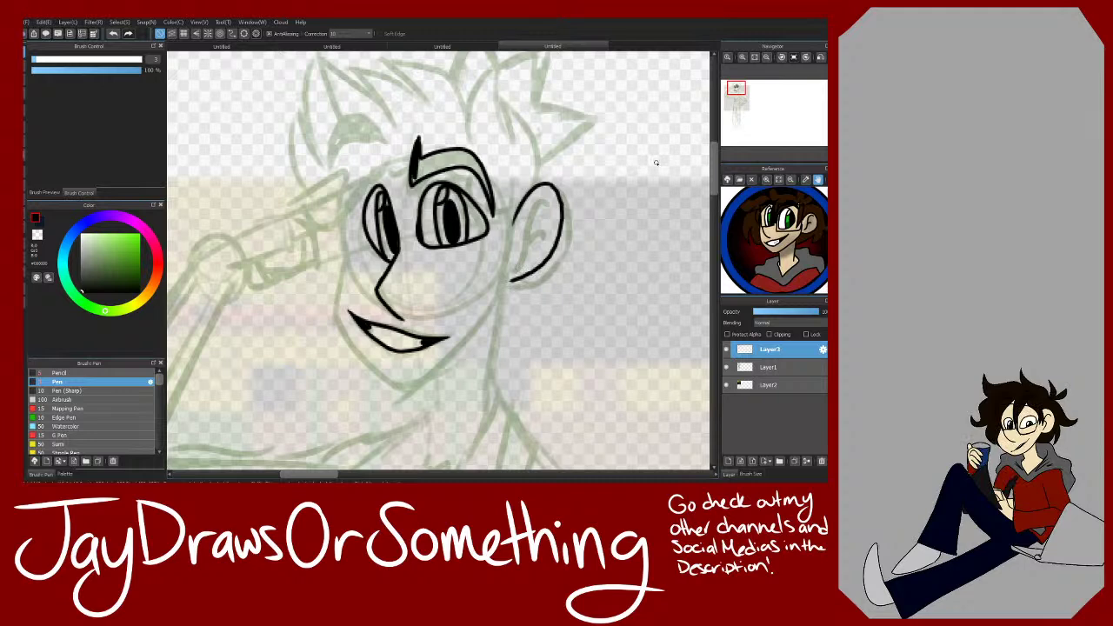
left_click(119, 34)
Step: Ink the extended saluting finger with a sharp tip beside the far eye and undo the scribbles over the hand
key("ctrl+plus")
key("ctrl+plus")
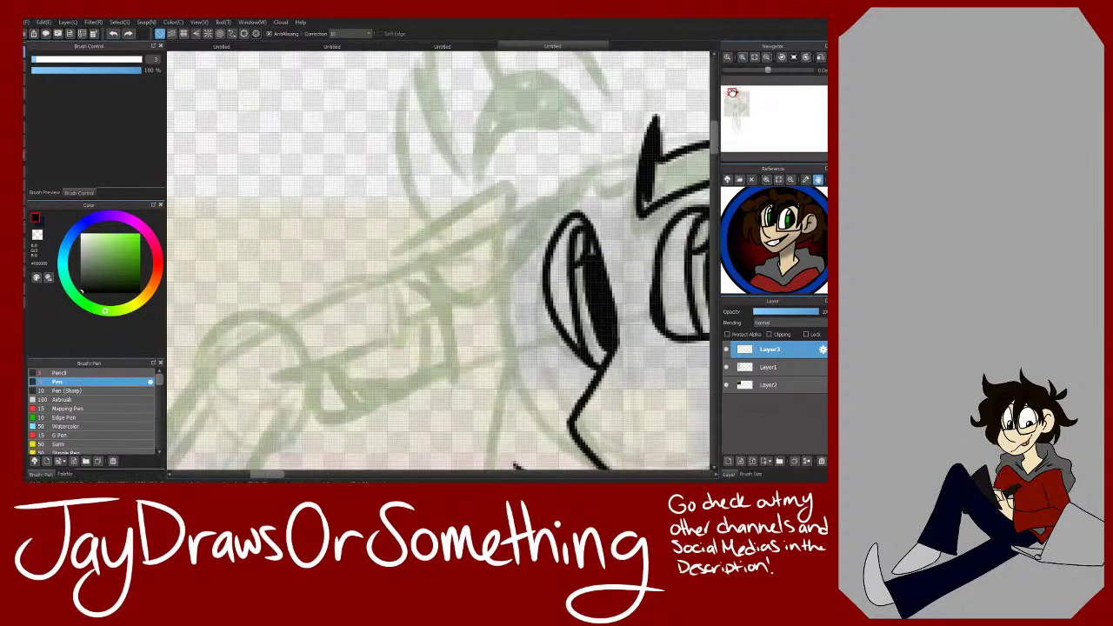
scroll(404, 191, "down", 3)
mouse_move(404, 191)
left_mouse_down()
mouse_move(534, 129)
mouse_move(563, 128)
mouse_move(515, 197)
mouse_move(480, 210)
mouse_move(426, 179)
mouse_move(557, 126)
mouse_move(518, 193)
mouse_move(480, 211)
mouse_move(417, 214)
left_mouse_up()
left_click(113, 35)
mouse_move(332, 148)
left_mouse_down()
mouse_move(313, 177)
mouse_move(393, 150)
mouse_move(409, 105)
mouse_move(311, 163)
mouse_move(261, 133)
mouse_move(266, 95)
mouse_move(305, 218)
mouse_move(280, 178)
mouse_move(356, 156)
mouse_move(274, 102)
mouse_move(340, 235)
mouse_move(253, 91)
mouse_move(315, 220)
mouse_move(247, 143)
mouse_move(342, 55)
mouse_move(275, 112)
mouse_move(297, 239)
mouse_move(351, 207)
mouse_move(352, 153)
mouse_move(361, 272)
mouse_move(396, 297)
mouse_move(403, 258)
mouse_move(378, 359)
mouse_move(449, 284)
mouse_move(434, 324)
mouse_move(366, 337)
mouse_move(480, 301)
mouse_move(413, 302)
mouse_move(381, 286)
mouse_move(446, 296)
mouse_move(426, 383)
mouse_move(401, 395)
mouse_move(463, 392)
mouse_move(357, 419)
left_mouse_up()
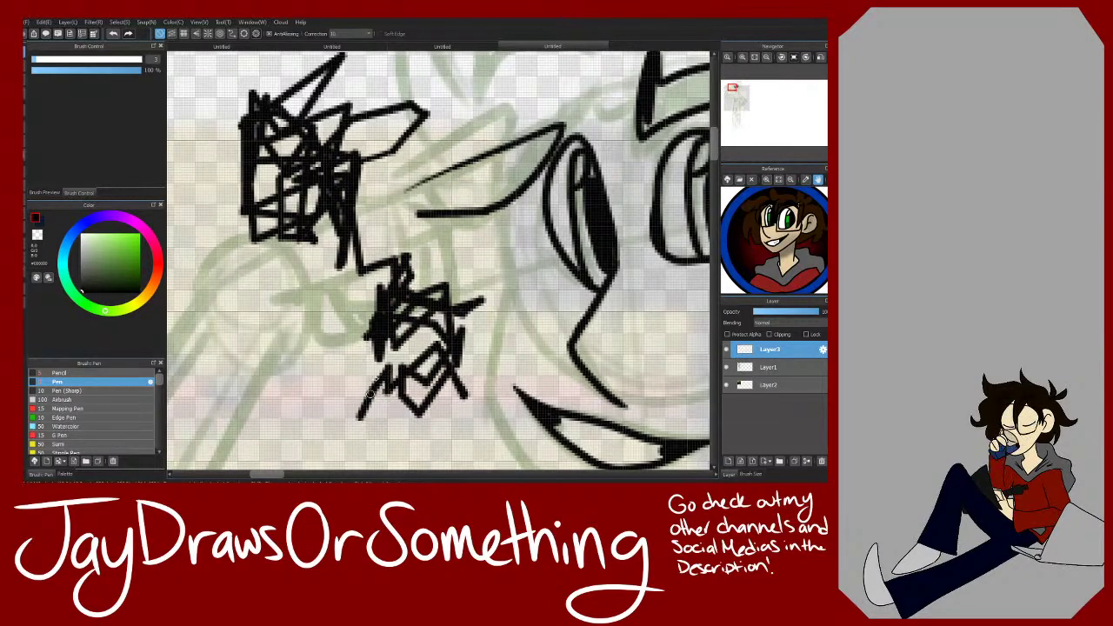
left_click(129, 34)
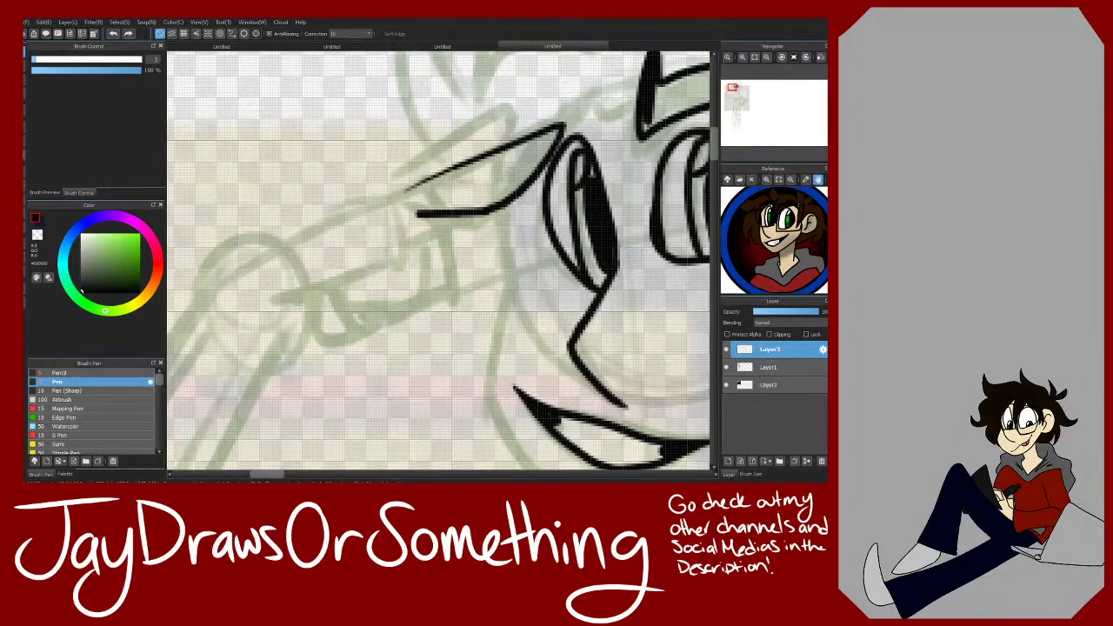
Step: Try inking a second pointed finger above the first one, undoing it and the scribble over the palm
mouse_move(338, 191)
left_mouse_down()
mouse_move(366, 210)
mouse_move(418, 321)
mouse_move(370, 338)
mouse_move(343, 236)
mouse_move(384, 354)
mouse_move(376, 296)
mouse_move(322, 352)
mouse_move(383, 300)
mouse_move(315, 282)
mouse_move(330, 261)
left_mouse_up()
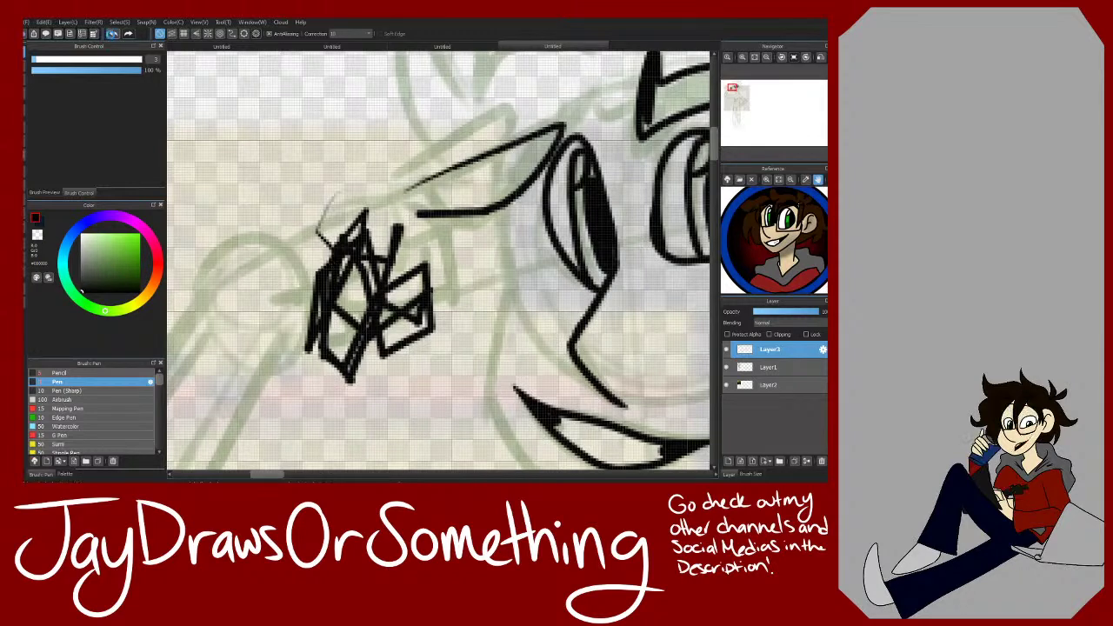
left_click(113, 33)
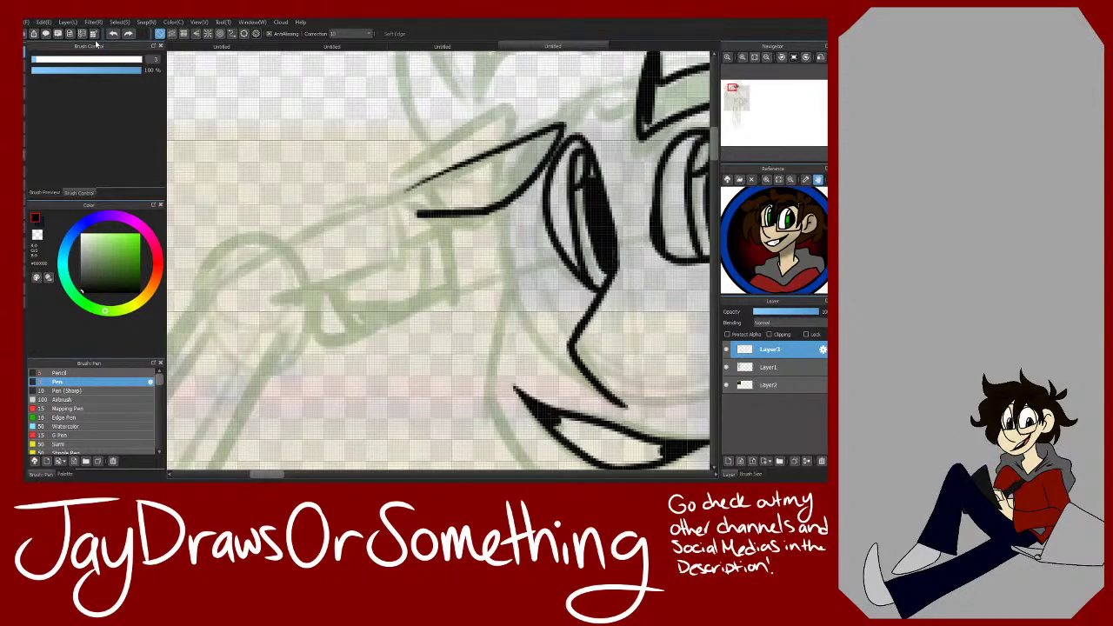
left_click_drag(388, 193, 514, 109)
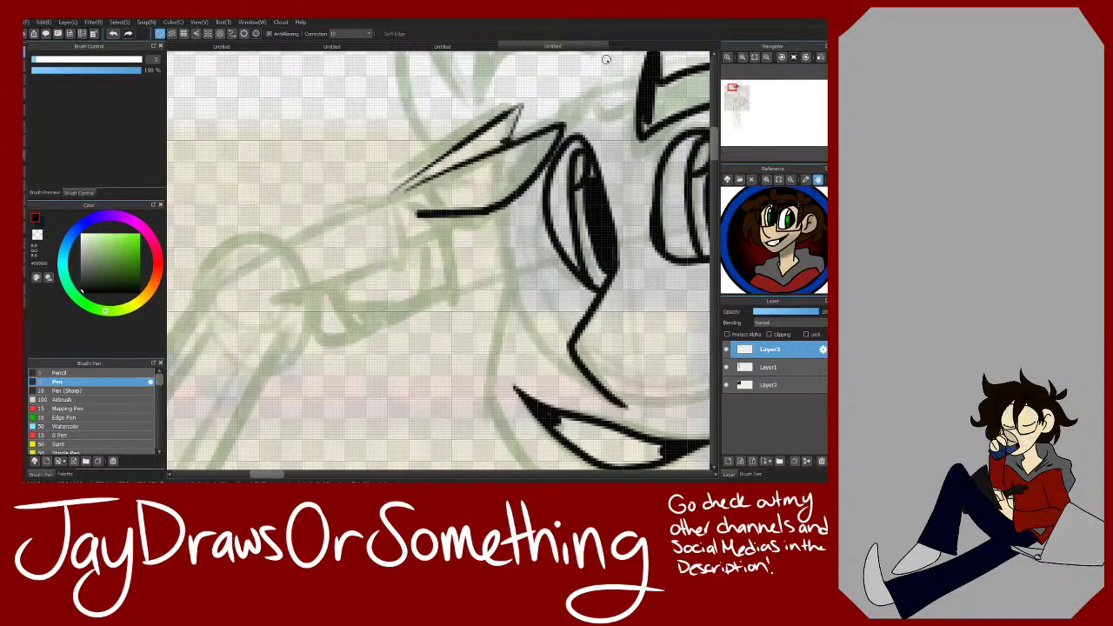
left_click(114, 33)
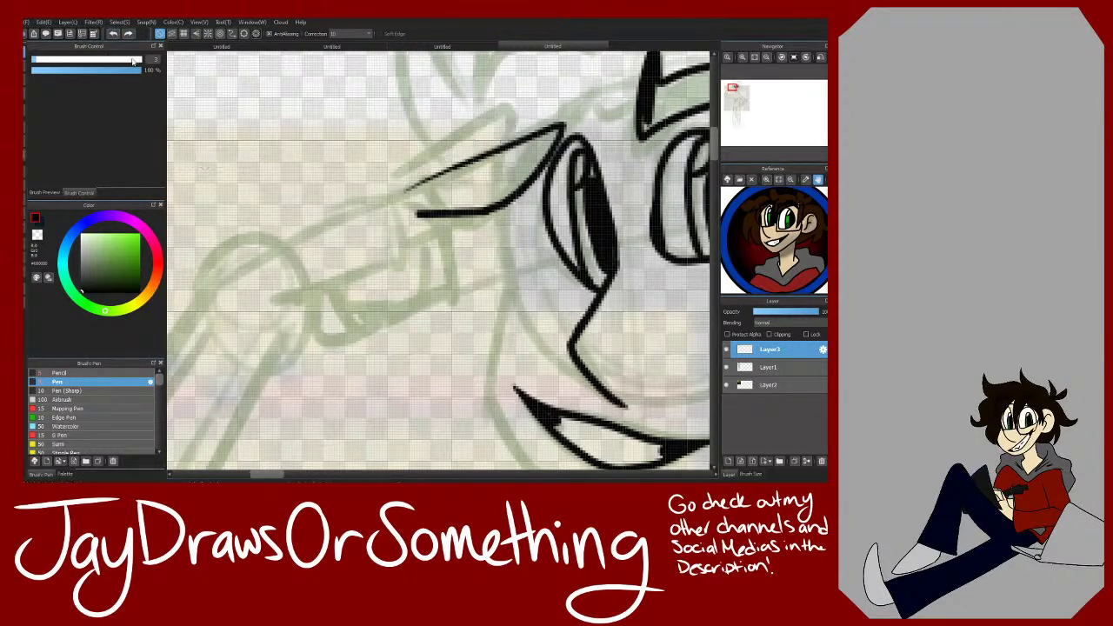
Step: Redraw the extended saluting finger with a rounded tip beside the far eye and try the curled finger below it
left_click(114, 33)
mouse_move(400, 196)
left_mouse_down()
mouse_move(551, 129)
mouse_move(532, 174)
mouse_move(414, 230)
mouse_move(431, 235)
mouse_move(444, 300)
mouse_move(388, 322)
mouse_move(323, 309)
mouse_move(376, 265)
left_mouse_up()
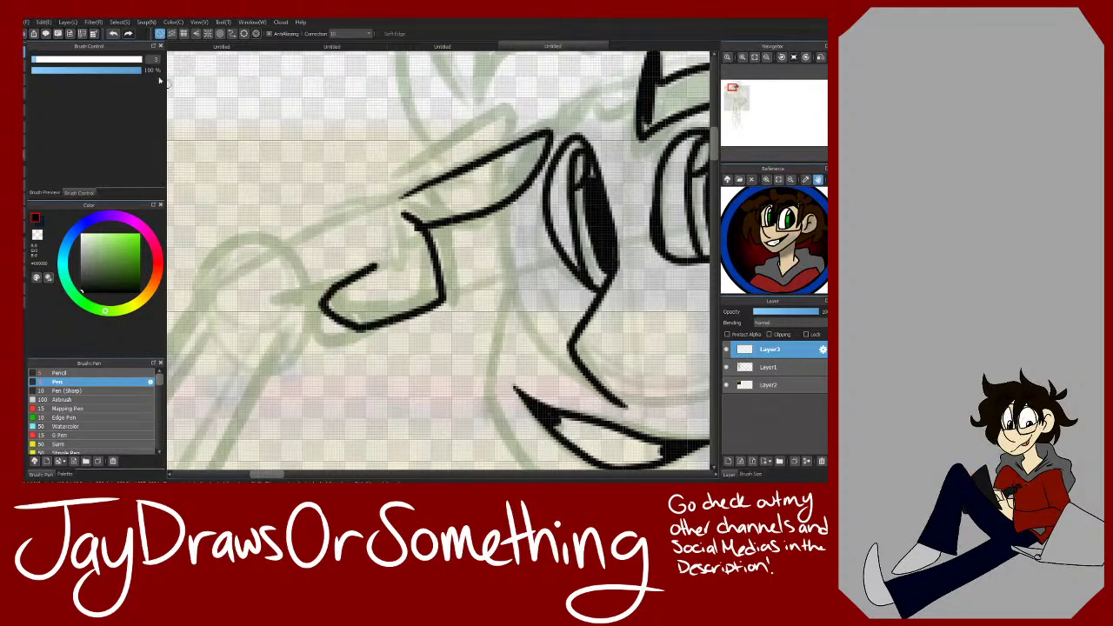
key("ctrl+z")
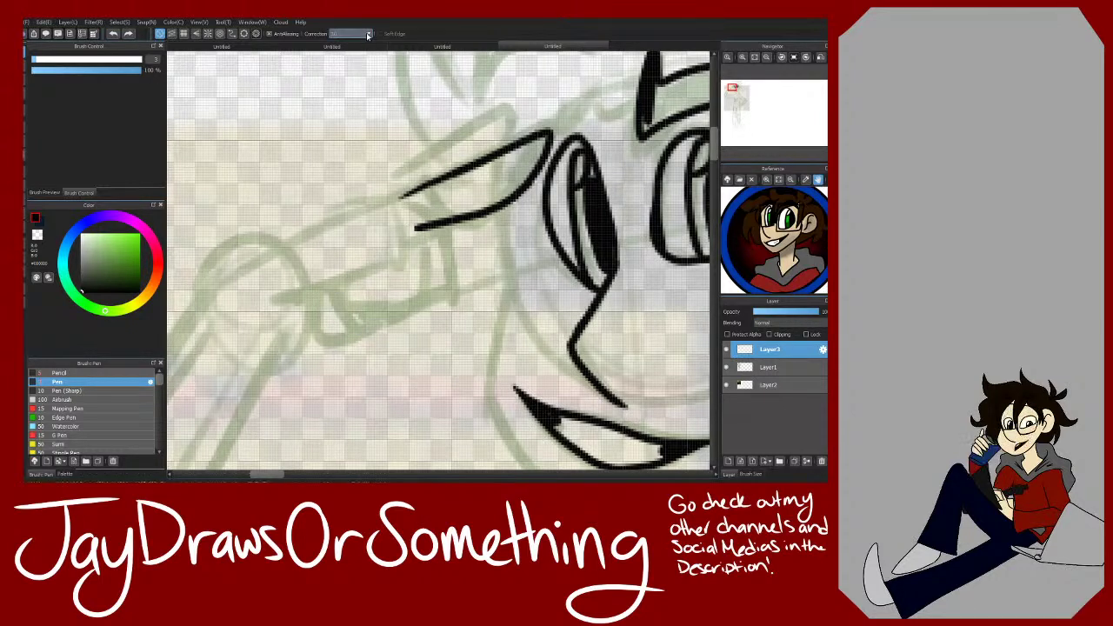
Step: Try a rounder curled finger beneath the extended one and undo the test scribbles drawn around the hand
mouse_move(339, 281)
left_mouse_down()
mouse_move(435, 230)
mouse_move(450, 291)
mouse_move(356, 318)
mouse_move(407, 278)
left_mouse_up()
mouse_move(385, 383)
left_mouse_down()
mouse_move(375, 333)
mouse_move(275, 170)
mouse_move(289, 127)
mouse_move(420, 162)
mouse_move(371, 92)
mouse_move(392, 247)
left_mouse_up()
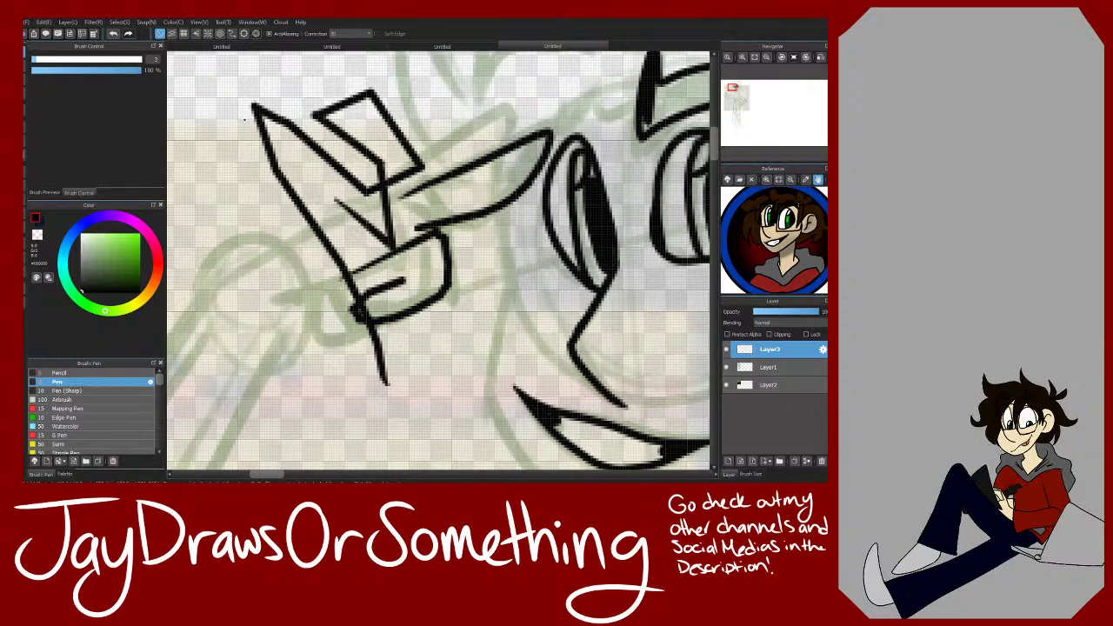
left_click(113, 33)
mouse_move(320, 127)
left_mouse_down()
mouse_move(299, 211)
mouse_move(351, 124)
mouse_move(547, 128)
mouse_move(498, 335)
mouse_move(528, 289)
mouse_move(515, 369)
mouse_move(468, 402)
mouse_move(451, 345)
mouse_move(288, 347)
mouse_move(334, 236)
mouse_move(395, 296)
left_mouse_up()
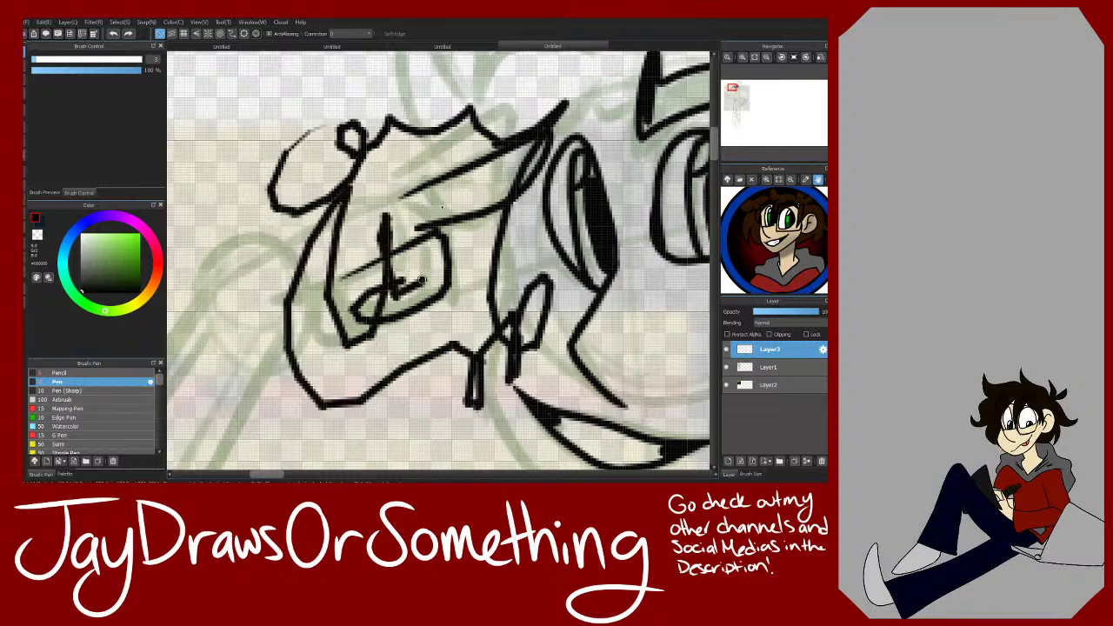
left_click_drag(442, 202, 424, 287)
left_click(113, 33)
left_click(113, 34)
left_click(113, 34)
Step: Change the pen's stroke correction level, test it with angular scribbles over the hand, and undo them together with the curled finger
left_click(368, 35)
left_click(368, 86)
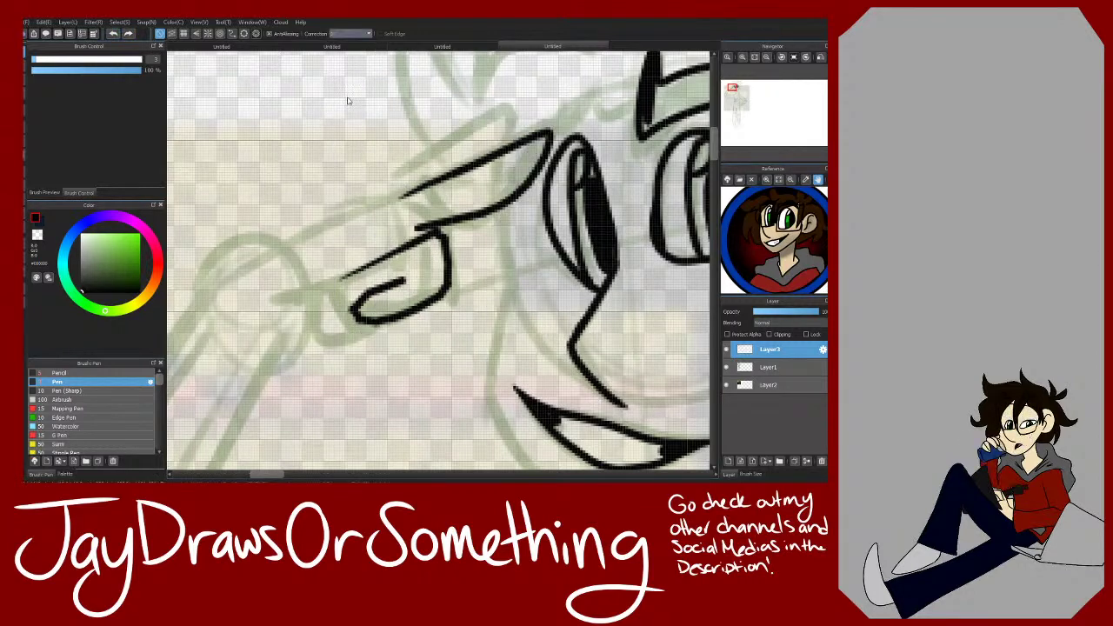
mouse_move(311, 178)
left_mouse_down()
mouse_move(327, 111)
mouse_move(363, 184)
mouse_move(351, 228)
left_mouse_up()
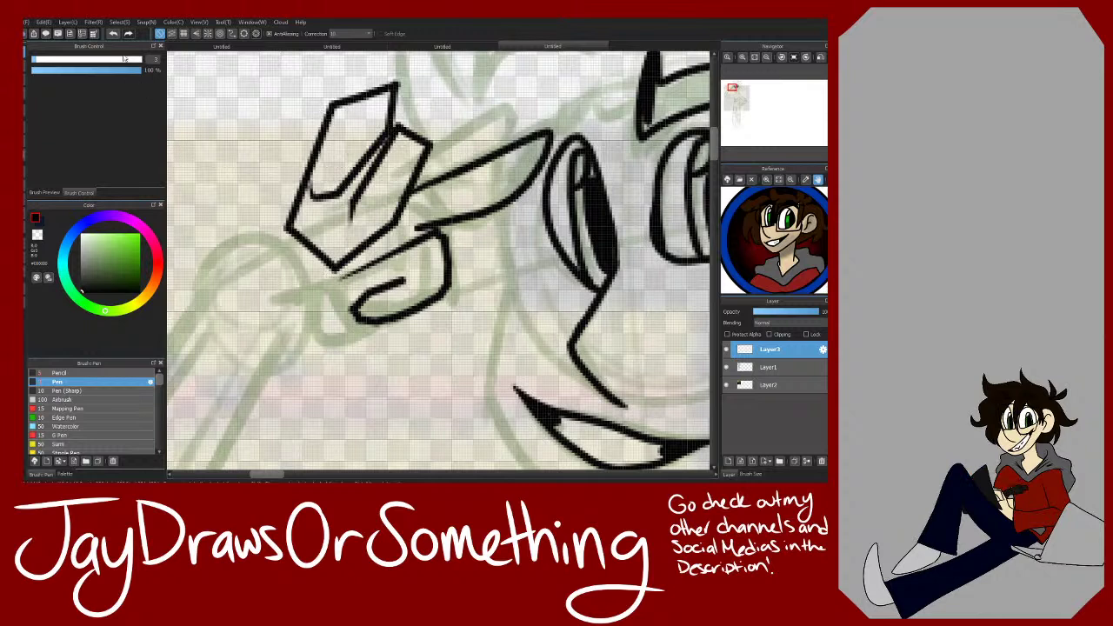
left_click(113, 34)
left_click(113, 34)
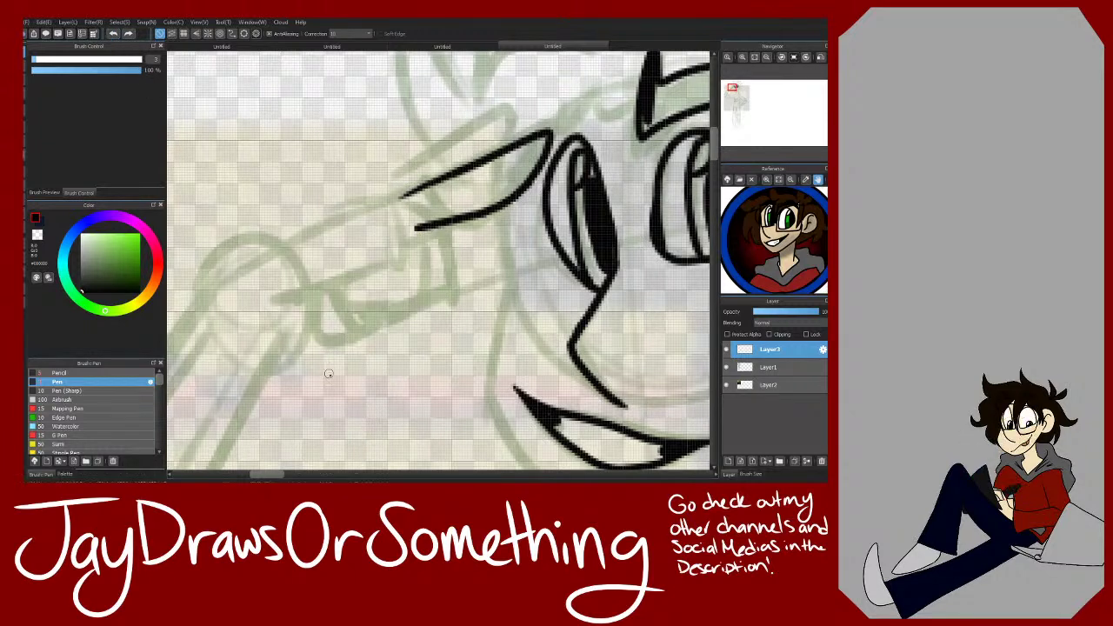
mouse_move(304, 405)
left_mouse_down()
mouse_move(278, 217)
mouse_move(387, 252)
mouse_move(335, 278)
mouse_move(392, 265)
mouse_move(417, 122)
mouse_move(469, 174)
mouse_move(435, 251)
mouse_move(365, 309)
mouse_move(404, 273)
mouse_move(316, 208)
mouse_move(452, 187)
mouse_move(305, 310)
left_mouse_up()
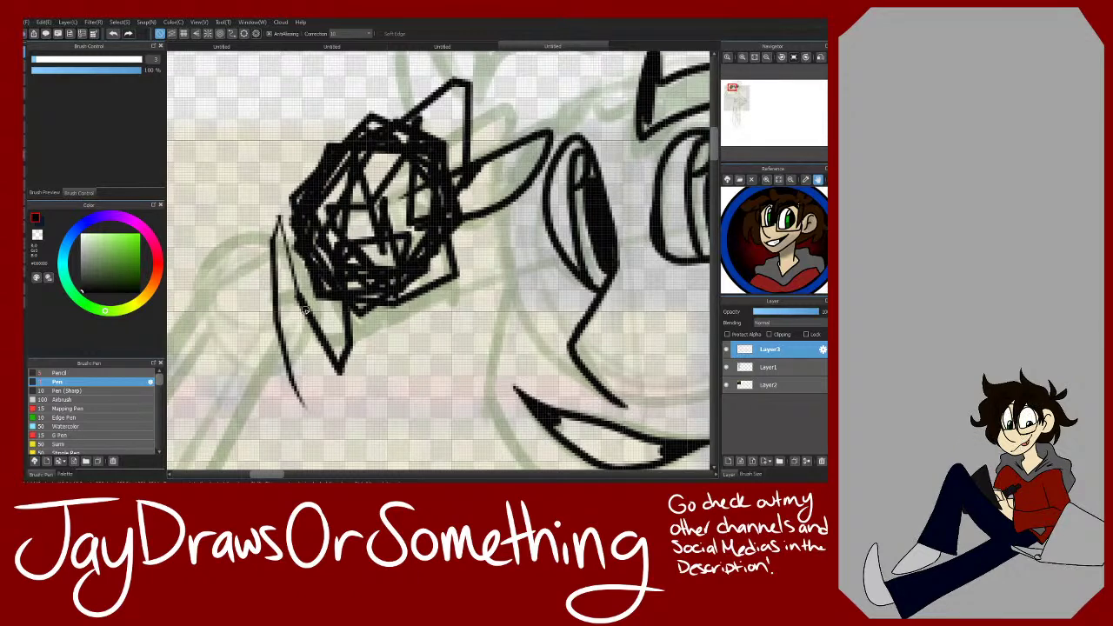
left_click(113, 33)
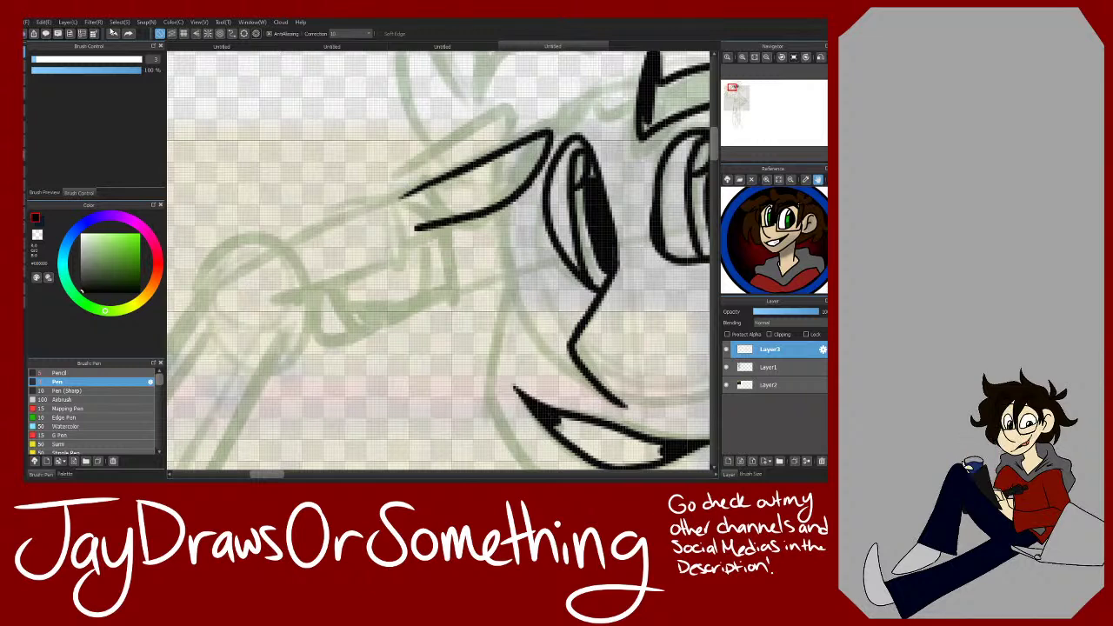
mouse_move(305, 155)
left_mouse_down()
mouse_move(299, 198)
mouse_move(303, 154)
mouse_move(331, 191)
mouse_move(353, 169)
left_mouse_up()
left_click(318, 145)
left_click(352, 165)
left_click_drag(358, 159, 355, 181)
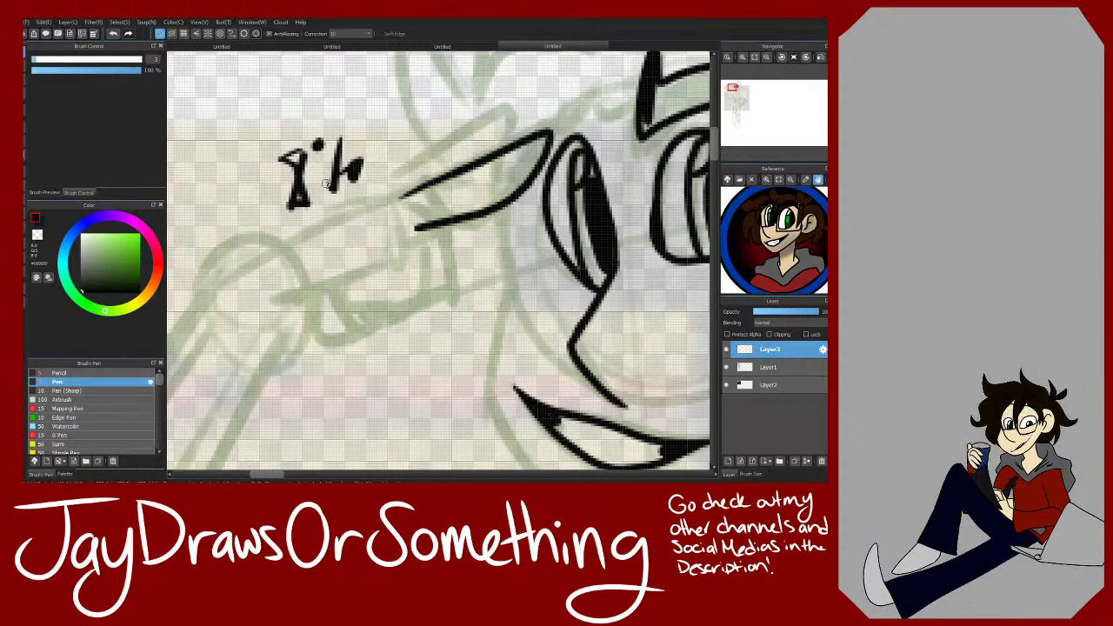
left_click(112, 33)
left_click(112, 33)
left_click(112, 33)
left_click(112, 33)
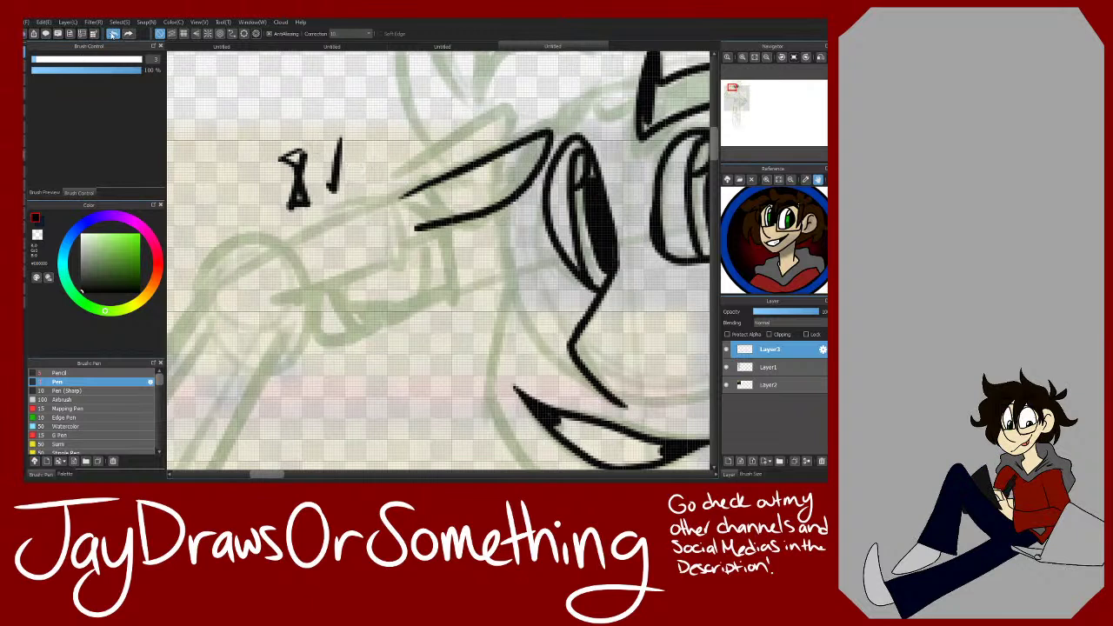
left_click(112, 33)
left_click(112, 33)
left_click(112, 33)
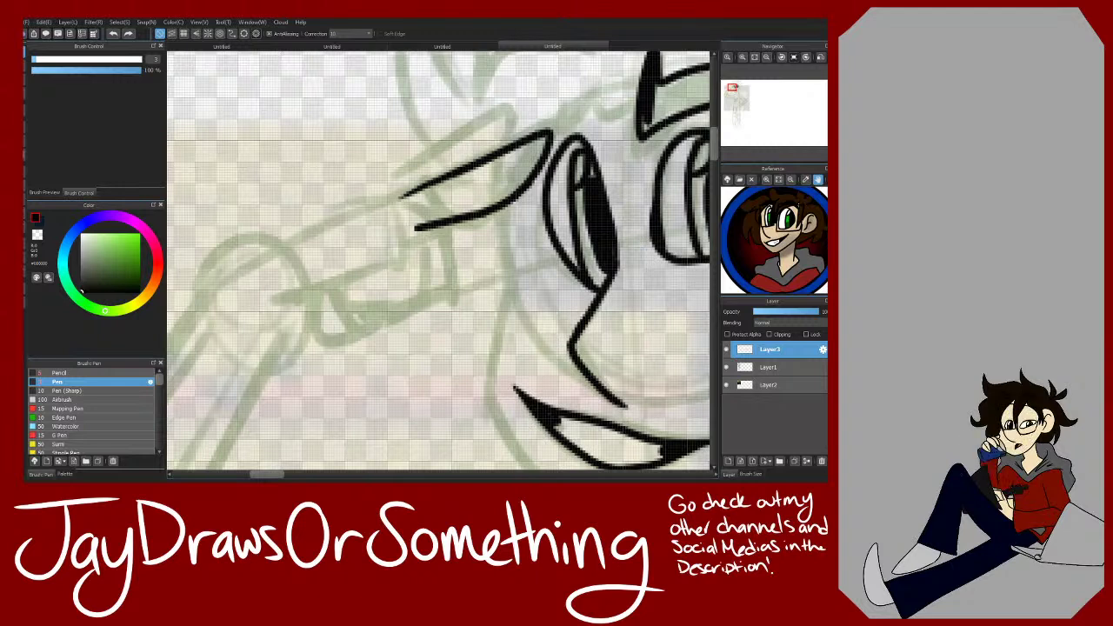
Step: Ink a second pointed finger above the extended one, redrawing it once for a cleaner tip
left_click_drag(825, 163, 825, 158)
mouse_move(384, 199)
left_mouse_down()
mouse_move(506, 122)
mouse_move(487, 164)
left_mouse_up()
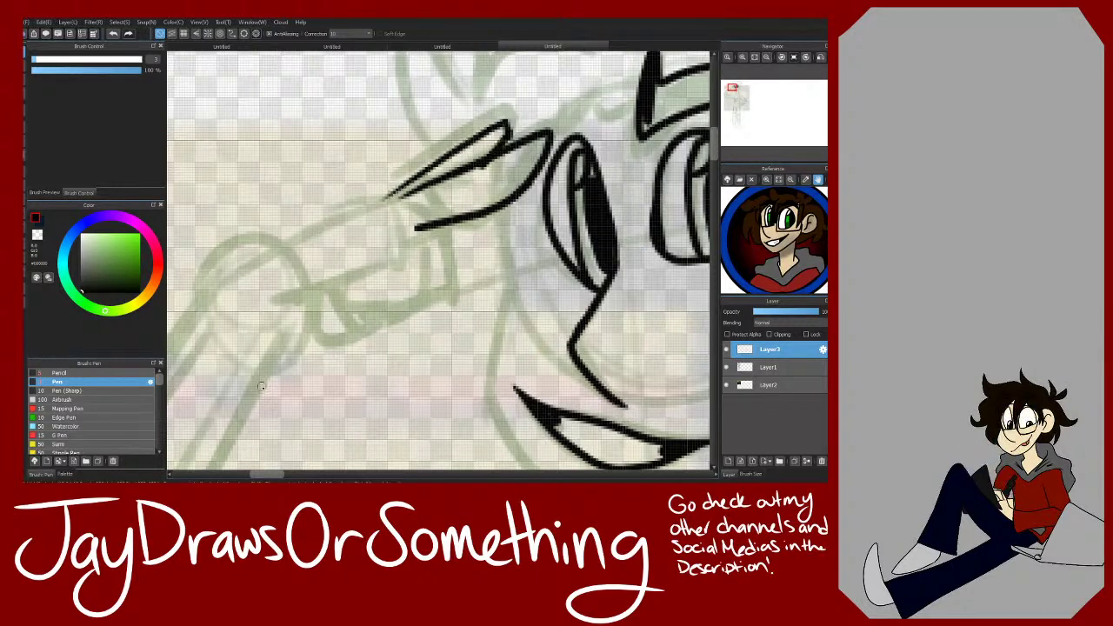
left_click(114, 34)
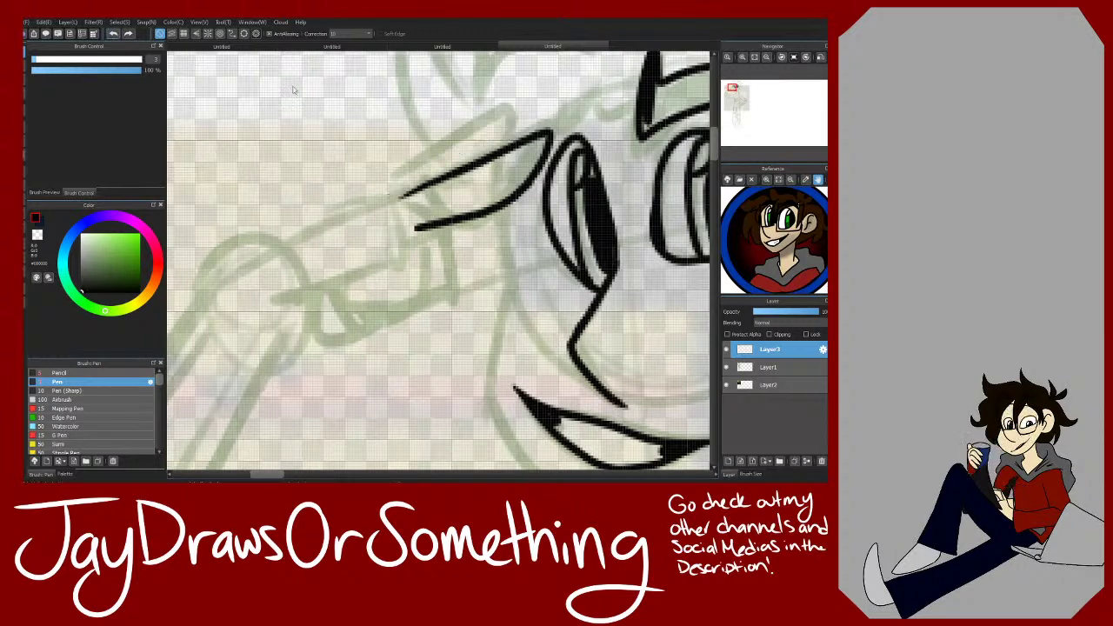
mouse_move(391, 195)
left_mouse_down()
mouse_move(514, 113)
mouse_move(520, 144)
left_mouse_up()
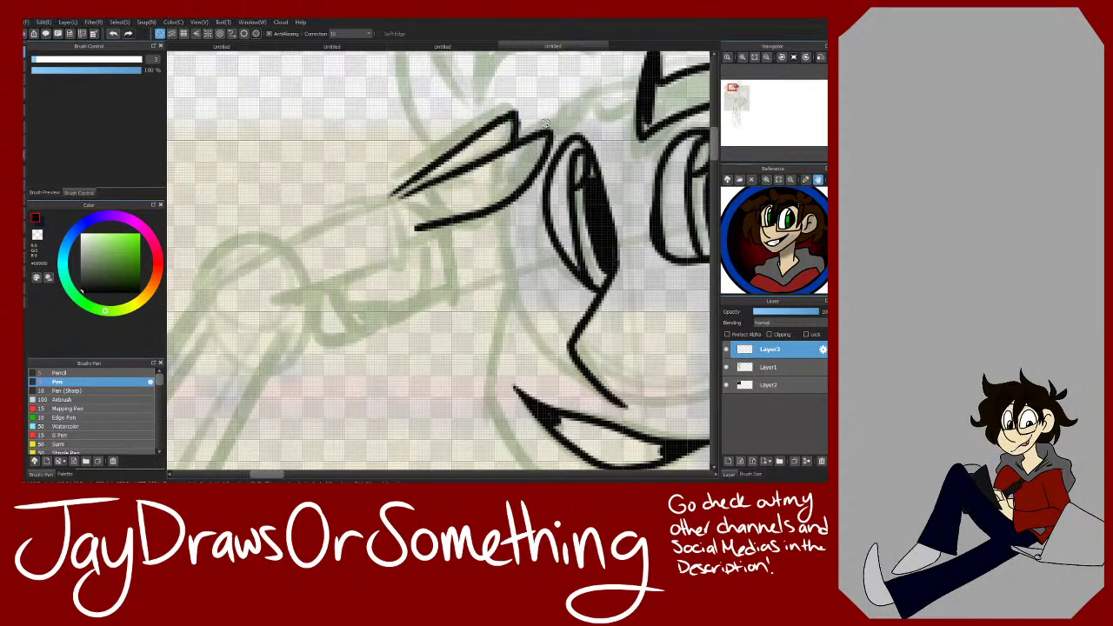
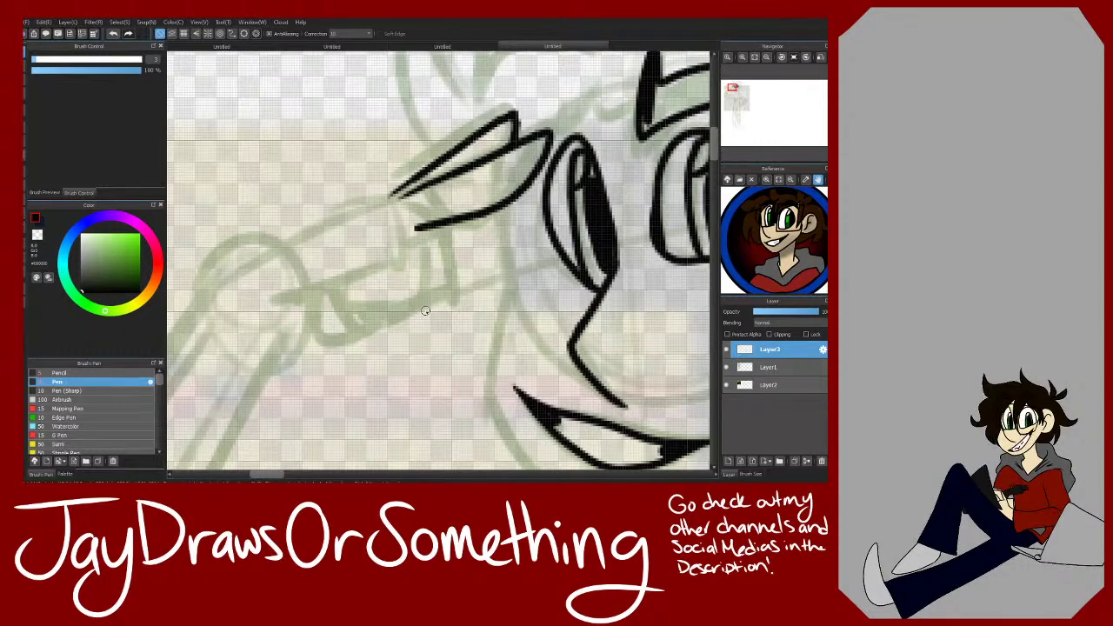
Step: Ink two curled fingers below the extended ones and erase the stray line end at their knuckle
mouse_move(396, 207)
left_mouse_down()
mouse_move(424, 226)
mouse_move(416, 311)
left_mouse_up()
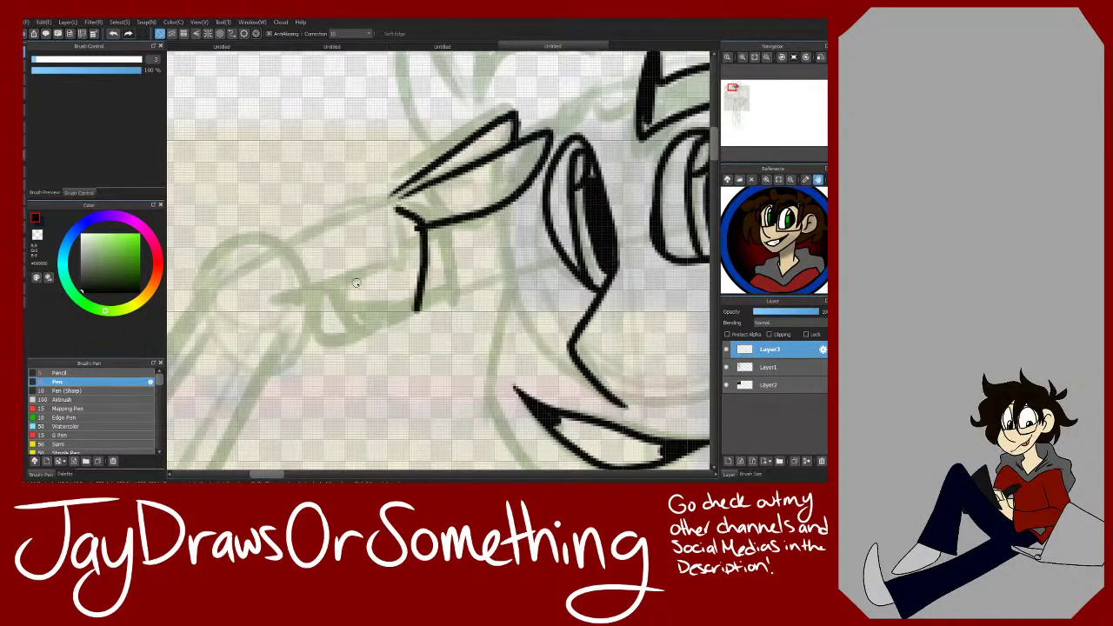
mouse_move(390, 261)
left_mouse_down()
mouse_move(343, 300)
mouse_move(367, 324)
mouse_move(422, 307)
left_mouse_up()
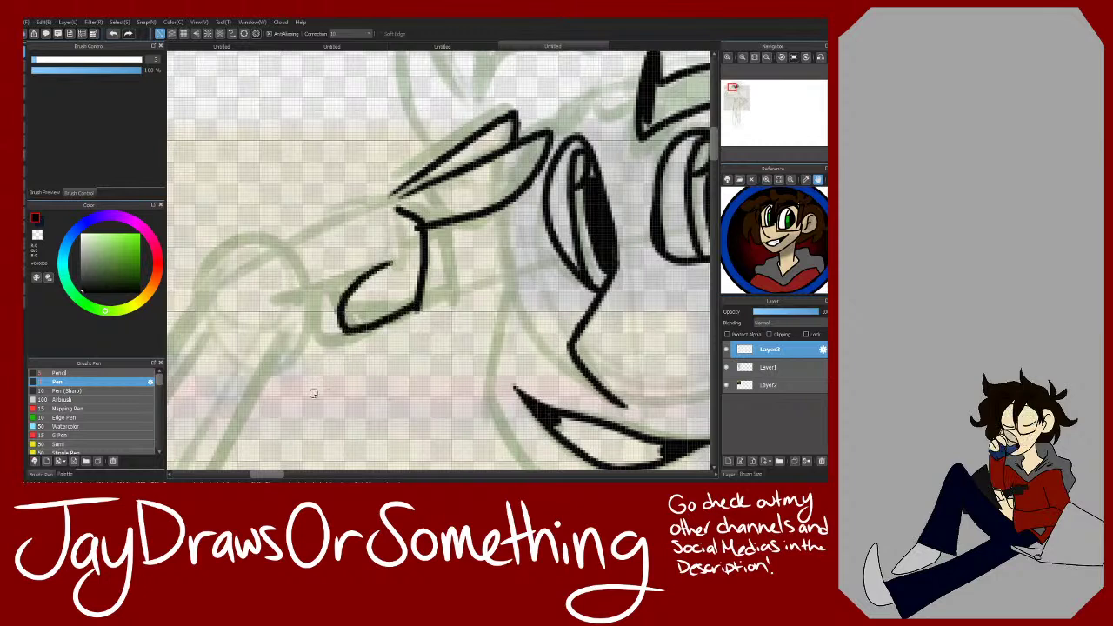
mouse_move(423, 225)
left_mouse_down()
mouse_move(447, 299)
mouse_move(365, 351)
left_mouse_up()
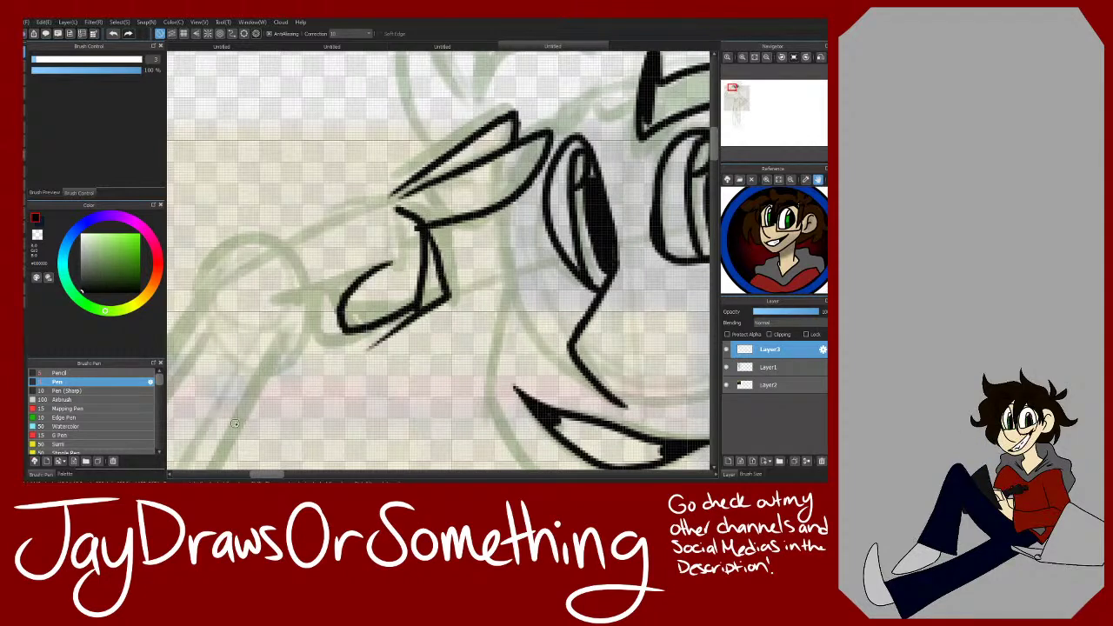
key("ctrl+z")
mouse_move(430, 241)
left_mouse_down()
mouse_move(441, 301)
mouse_move(381, 350)
left_mouse_up()
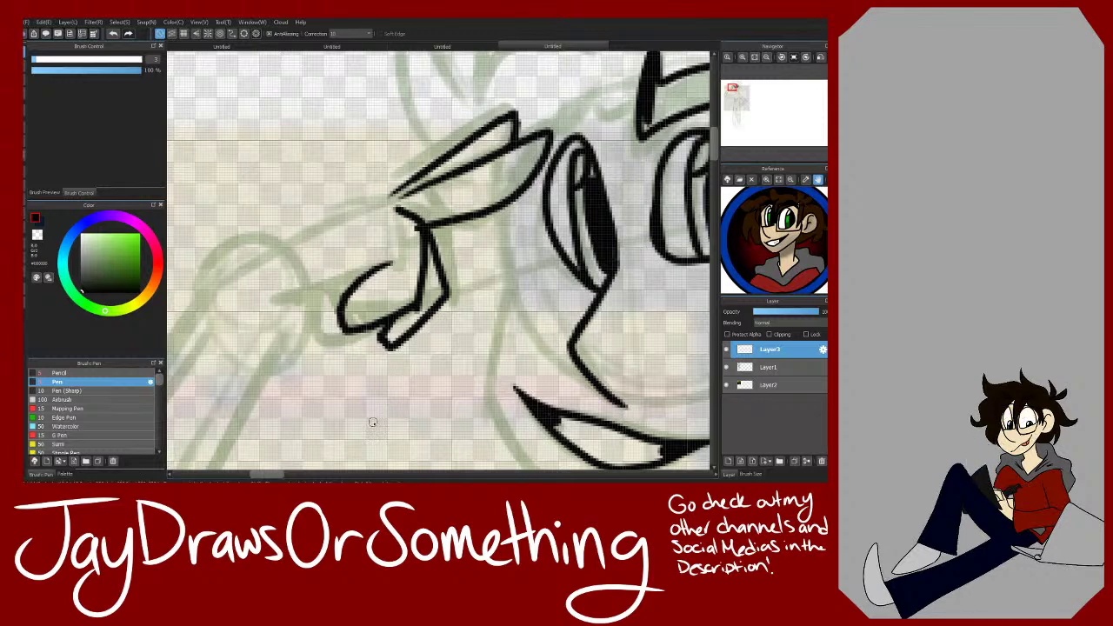
key("e")
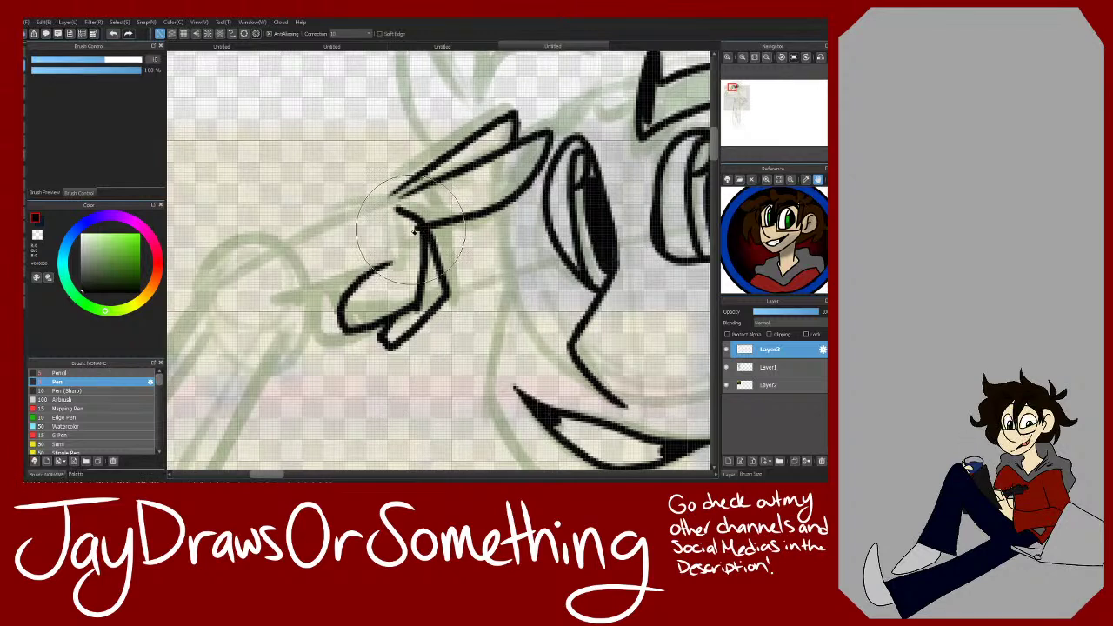
key("b")
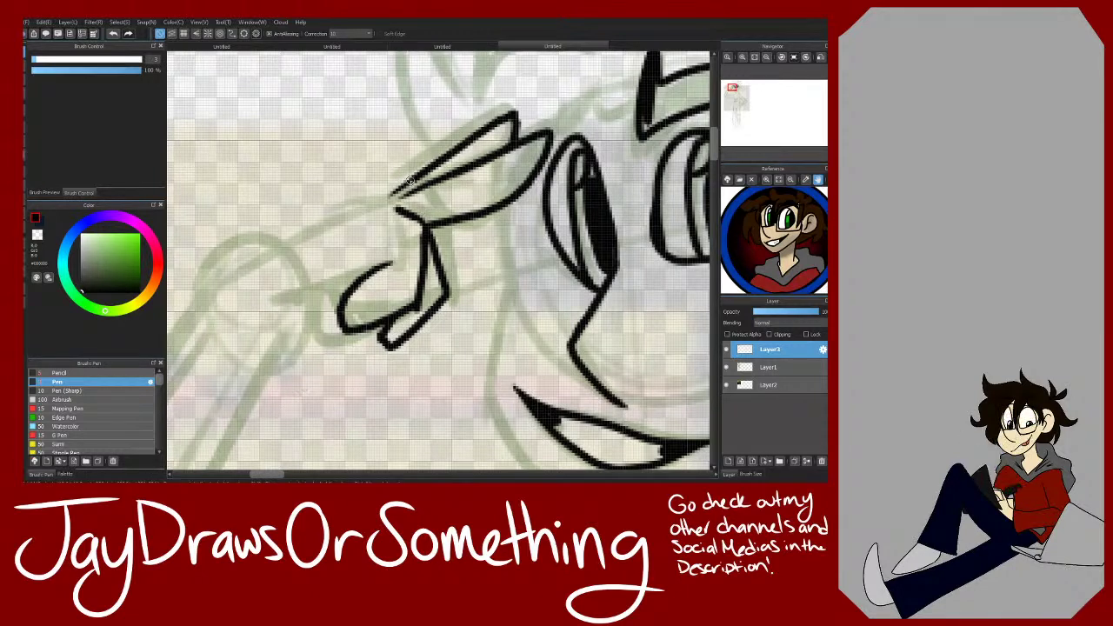
Step: Ink the back and underside of the hand toward the wrist and redraw the nearest curled finger with an angular shape
left_click_drag(407, 182, 271, 252)
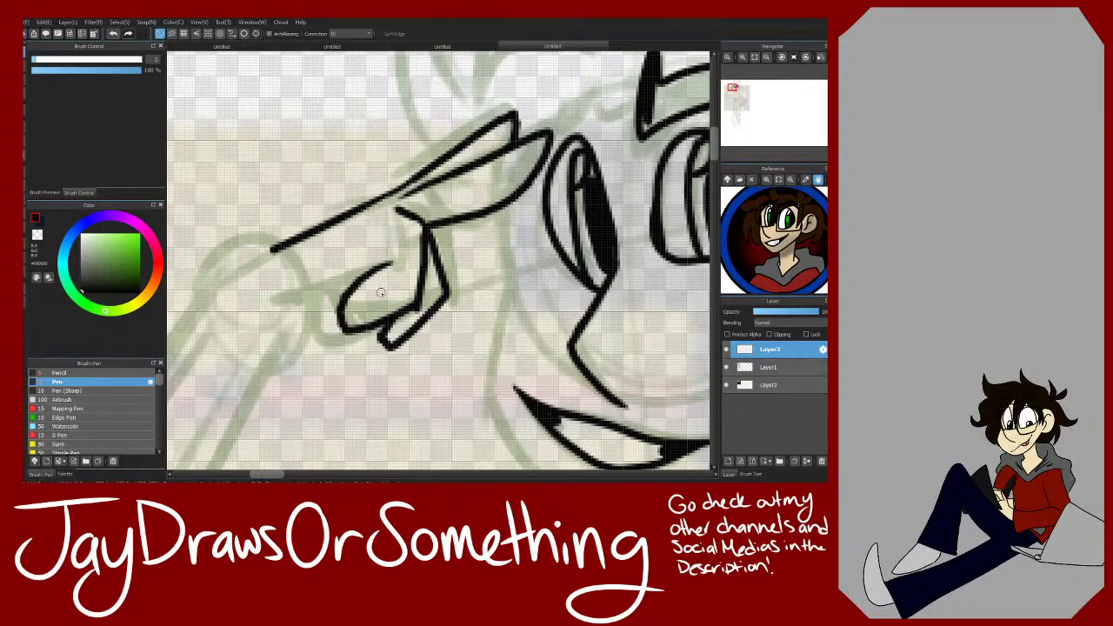
left_click_drag(356, 288, 283, 309)
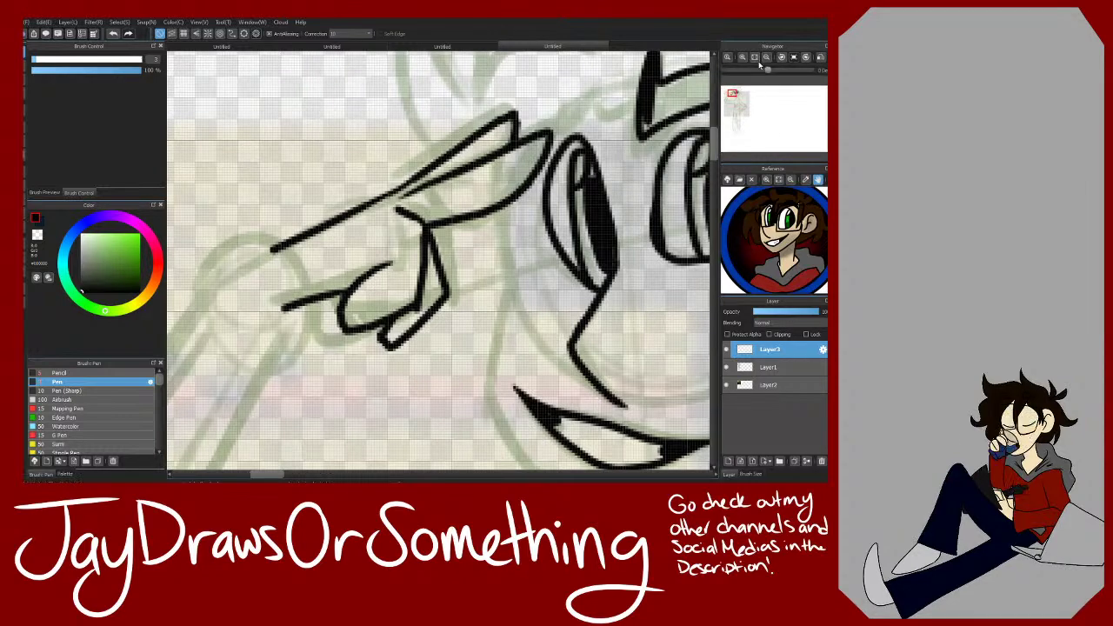
left_click(766, 57)
mouse_move(412, 263)
left_mouse_down()
mouse_move(394, 293)
mouse_move(423, 275)
mouse_move(353, 315)
mouse_move(386, 346)
left_mouse_up()
scroll(416, 280, "up", 2)
left_click_drag(389, 265, 283, 308)
left_click(113, 34)
left_click(114, 35)
mouse_move(412, 310)
left_mouse_down()
mouse_move(341, 338)
mouse_move(385, 285)
mouse_move(308, 299)
left_mouse_up()
Step: Scribble a spiky ring above the hand, undo it, and handwrite "Hands" in its place
mouse_move(278, 186)
left_mouse_down()
mouse_move(356, 115)
mouse_move(261, 204)
mouse_move(321, 178)
mouse_move(300, 100)
mouse_move(280, 91)
mouse_move(243, 157)
mouse_move(270, 126)
mouse_move(207, 165)
left_mouse_up()
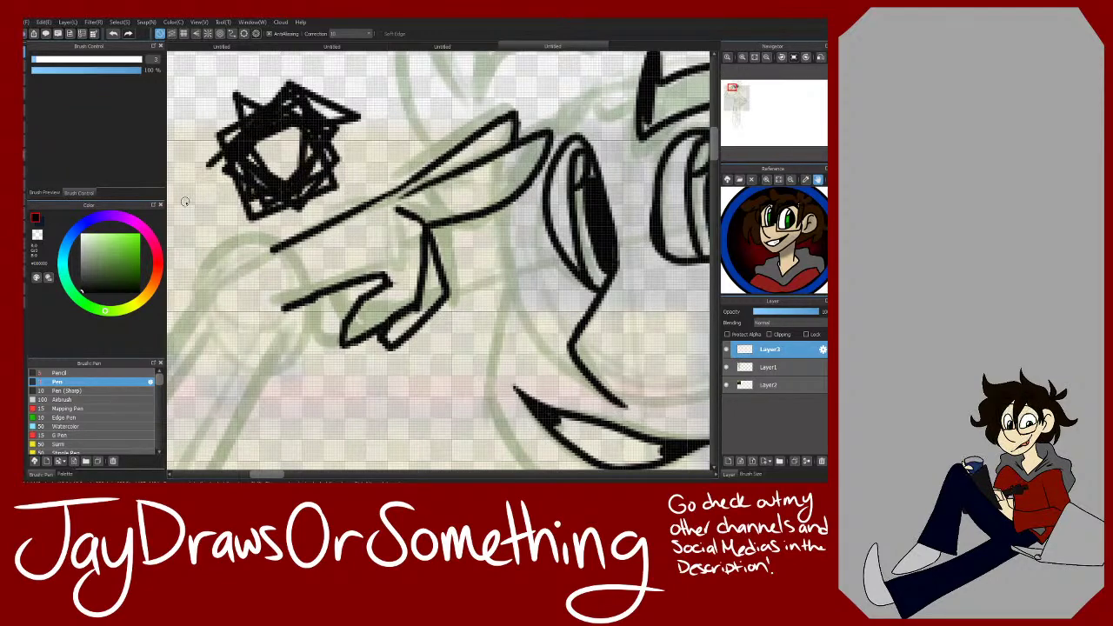
left_click(115, 34)
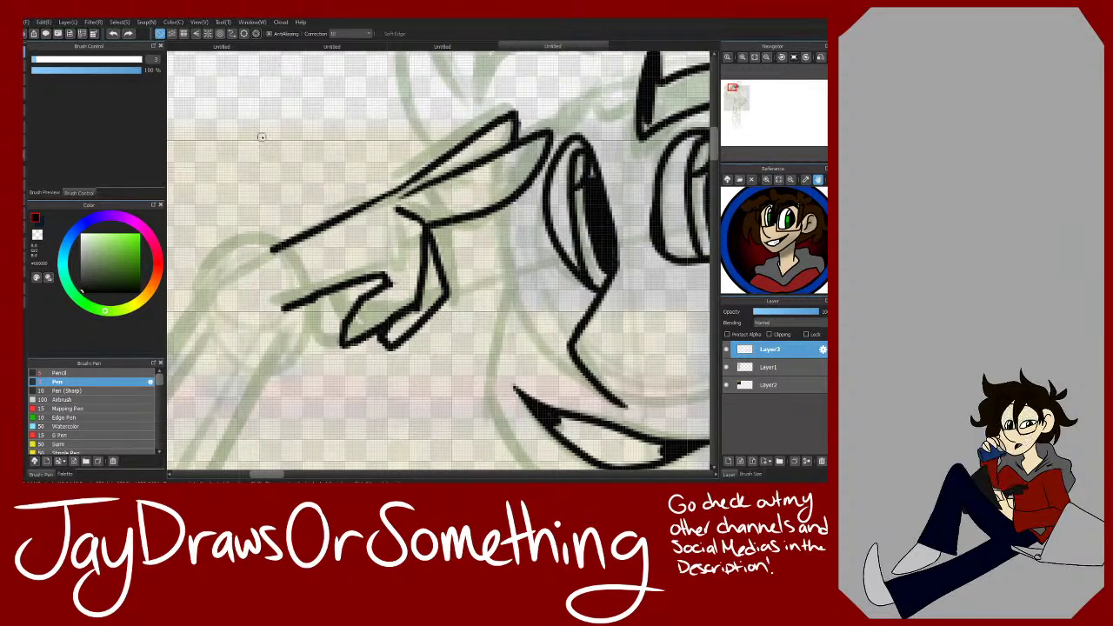
mouse_move(252, 143)
left_mouse_down()
mouse_move(274, 189)
mouse_move(303, 198)
left_mouse_up()
mouse_move(311, 153)
left_mouse_down()
mouse_move(315, 186)
mouse_move(327, 186)
left_mouse_up()
mouse_move(320, 146)
left_mouse_down()
mouse_move(338, 174)
mouse_move(357, 167)
left_mouse_up()
left_click_drag(348, 100, 377, 152)
left_click_drag(360, 144, 374, 157)
left_click_drag(406, 121, 388, 153)
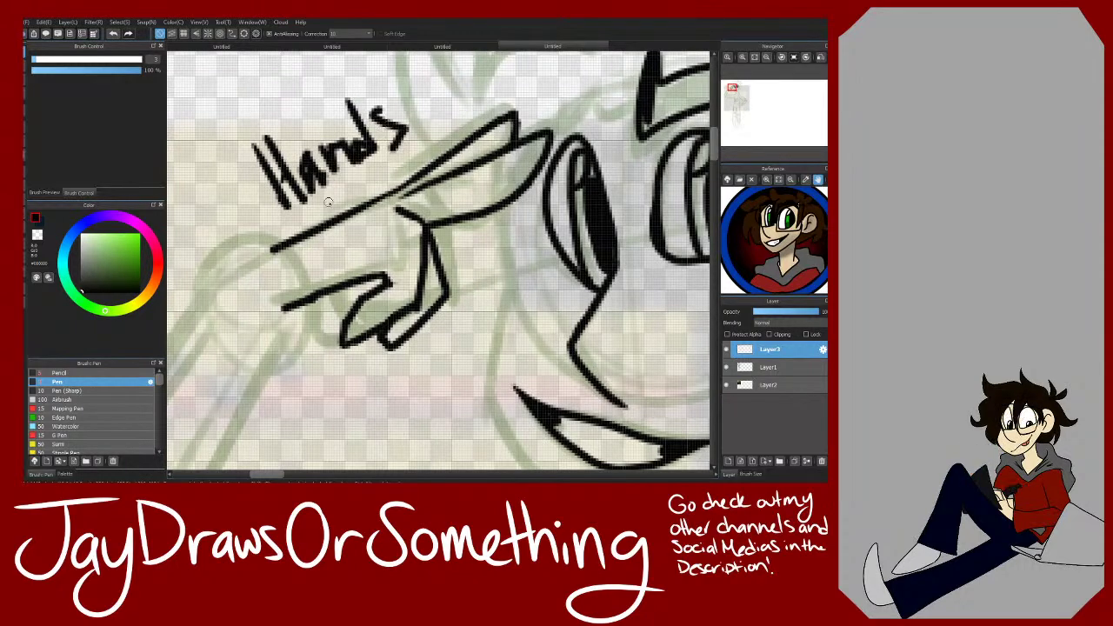
Step: Check the other open documents, close two of them, and return to the saluting character drawing
left_click(264, 48)
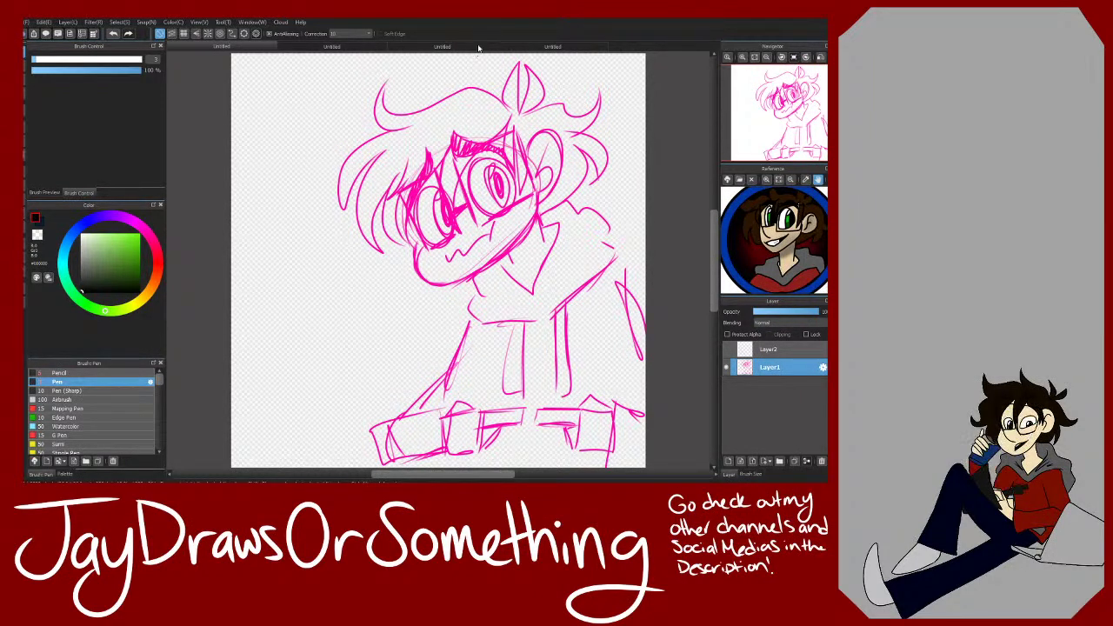
left_click(345, 49)
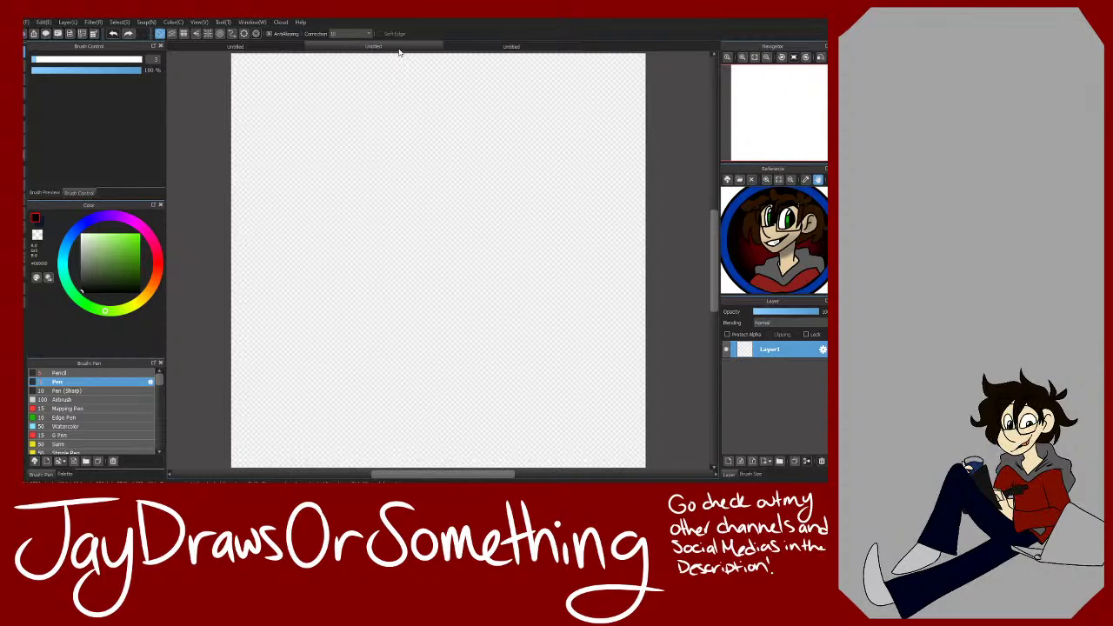
left_click(437, 46)
Step: Undo the handwritten word and the extra stroke above the saluting hand
mouse_move(403, 83)
left_mouse_down()
mouse_move(437, 130)
mouse_move(455, 97)
mouse_move(485, 132)
mouse_move(436, 148)
mouse_move(462, 183)
left_mouse_up()
left_click(113, 33)
left_click(113, 33)
left_click(113, 33)
left_click(113, 33)
left_click(112, 33)
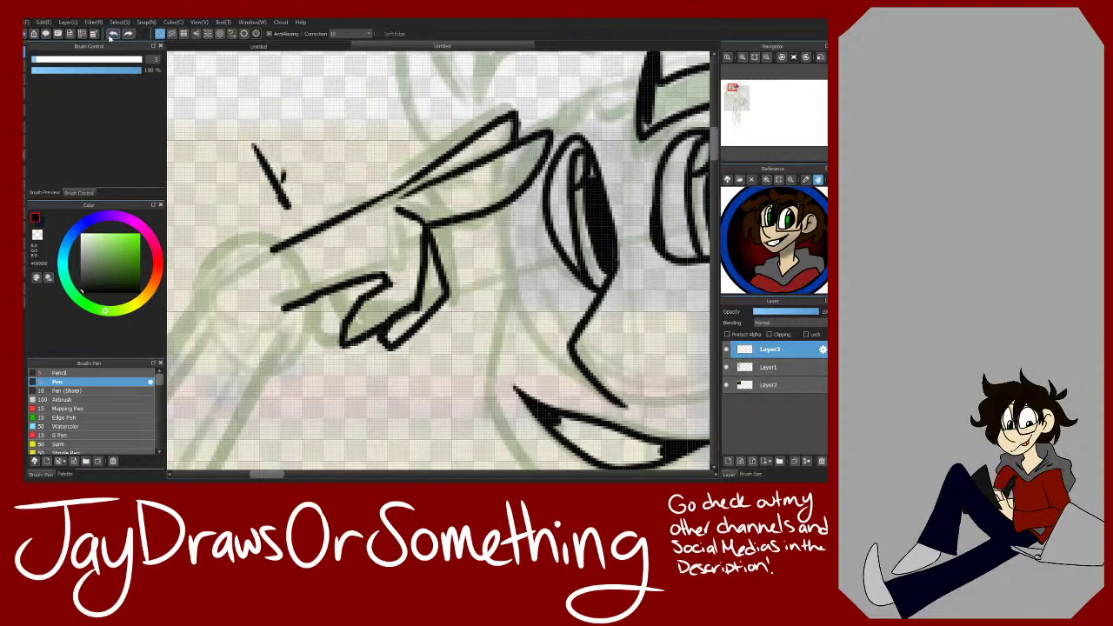
left_click(106, 34)
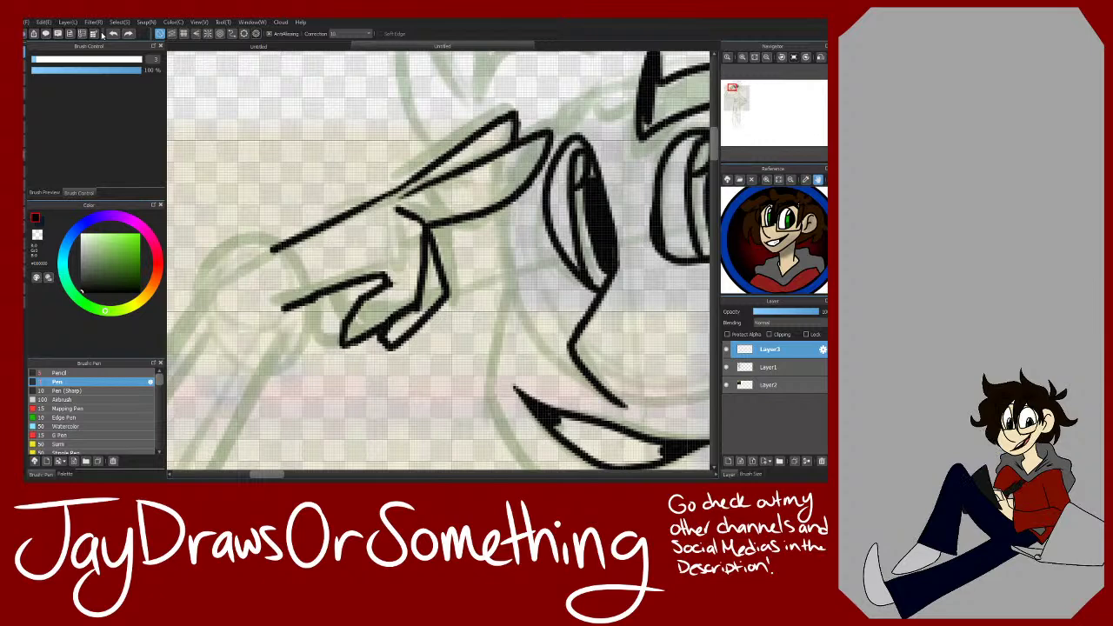
Step: Ink the outer and inner edges of the raised forearm from the wrist down to the elbow
left_click(767, 58)
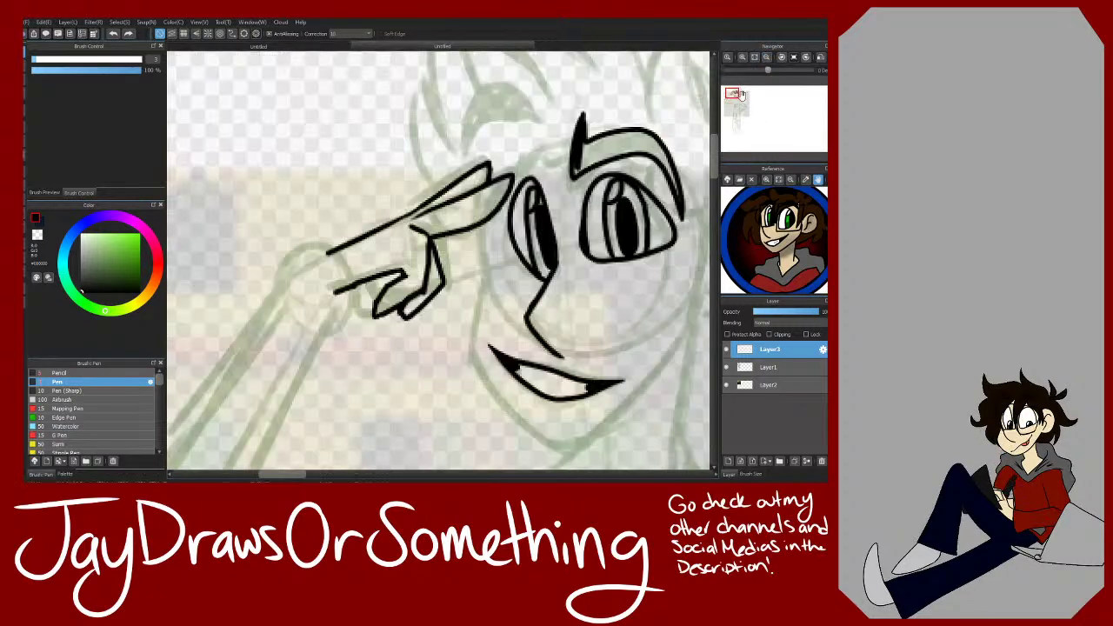
left_click(732, 99)
left_click_drag(731, 99, 729, 98)
left_click(765, 56)
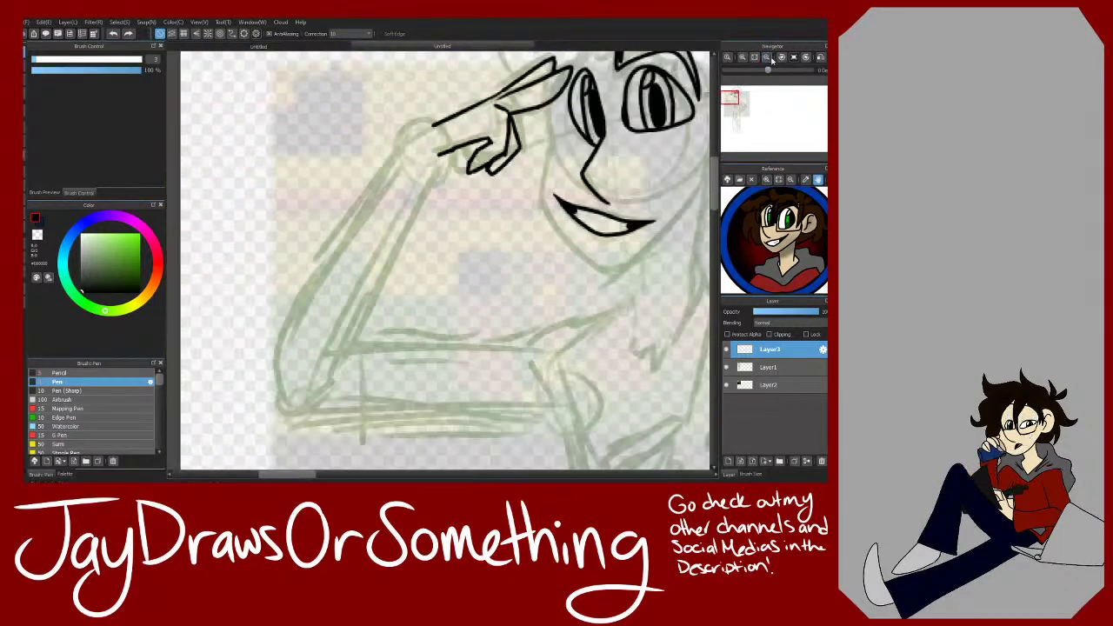
mouse_move(433, 124)
left_mouse_down()
mouse_move(312, 292)
mouse_move(302, 362)
mouse_move(335, 384)
left_mouse_up()
mouse_move(439, 253)
left_mouse_down()
mouse_move(455, 291)
mouse_move(457, 213)
mouse_move(453, 289)
mouse_move(514, 228)
mouse_move(450, 283)
left_mouse_up()
left_click_drag(496, 212, 504, 223)
left_click(112, 33)
left_click_drag(450, 151, 339, 357)
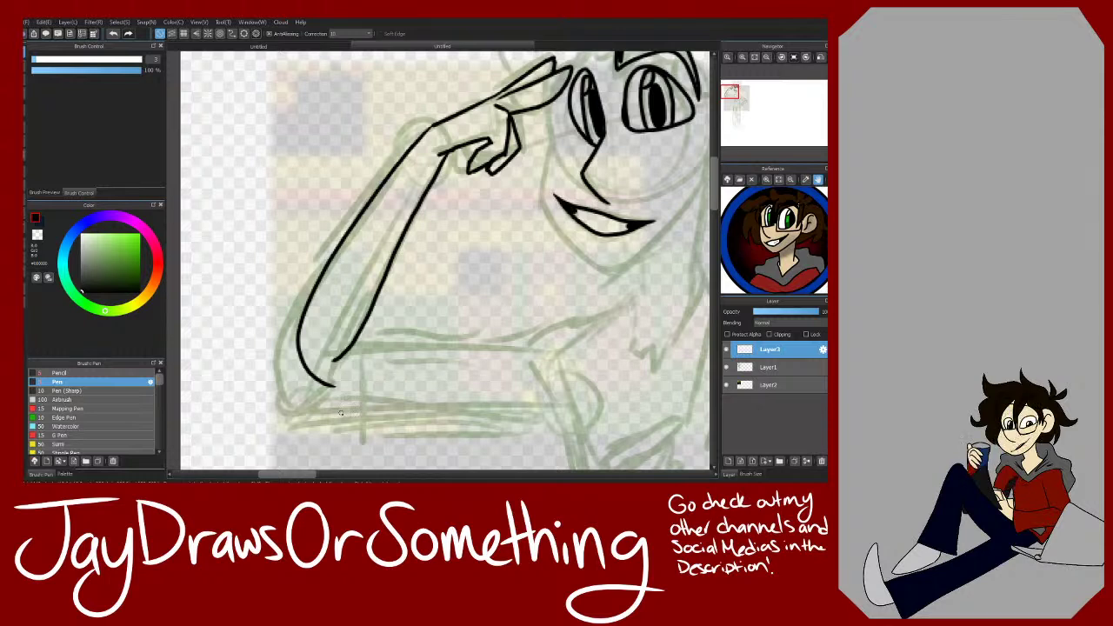
mouse_move(333, 353)
left_mouse_down()
mouse_move(336, 379)
mouse_move(277, 354)
mouse_move(312, 322)
mouse_move(295, 380)
mouse_move(368, 309)
mouse_move(430, 183)
mouse_move(385, 226)
mouse_move(365, 186)
mouse_move(339, 226)
mouse_move(394, 143)
mouse_move(313, 308)
mouse_move(375, 204)
left_mouse_up()
Step: Ink the ear outline and the near side of the jaw from the ear down to the chin
left_click(766, 57)
key("b")
left_click(742, 57)
left_click_drag(742, 98, 738, 95)
mouse_move(470, 163)
left_mouse_down()
mouse_move(542, 191)
mouse_move(487, 258)
mouse_move(461, 261)
left_mouse_up()
mouse_move(469, 153)
left_mouse_down()
mouse_move(451, 243)
mouse_move(407, 316)
mouse_move(324, 397)
left_mouse_up()
Step: Try inking the far cheek from beside the fingers down to the chin and undo it
mouse_move(240, 177)
left_mouse_down()
mouse_move(232, 261)
mouse_move(248, 343)
mouse_move(304, 396)
mouse_move(339, 391)
left_mouse_up()
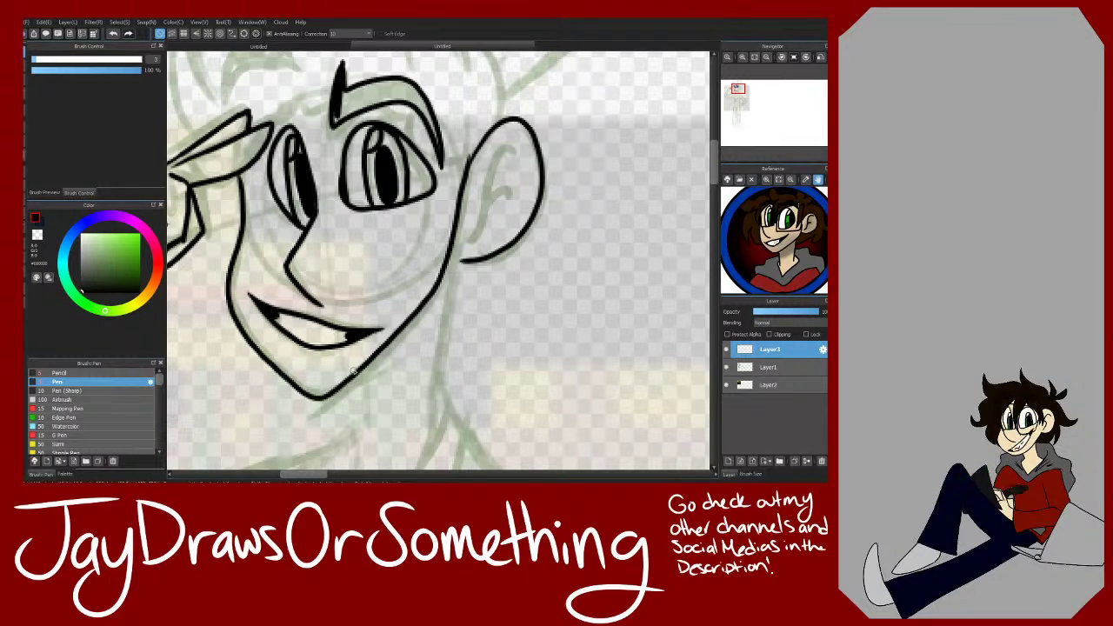
left_click(114, 34)
left_click(115, 34)
left_click(128, 34)
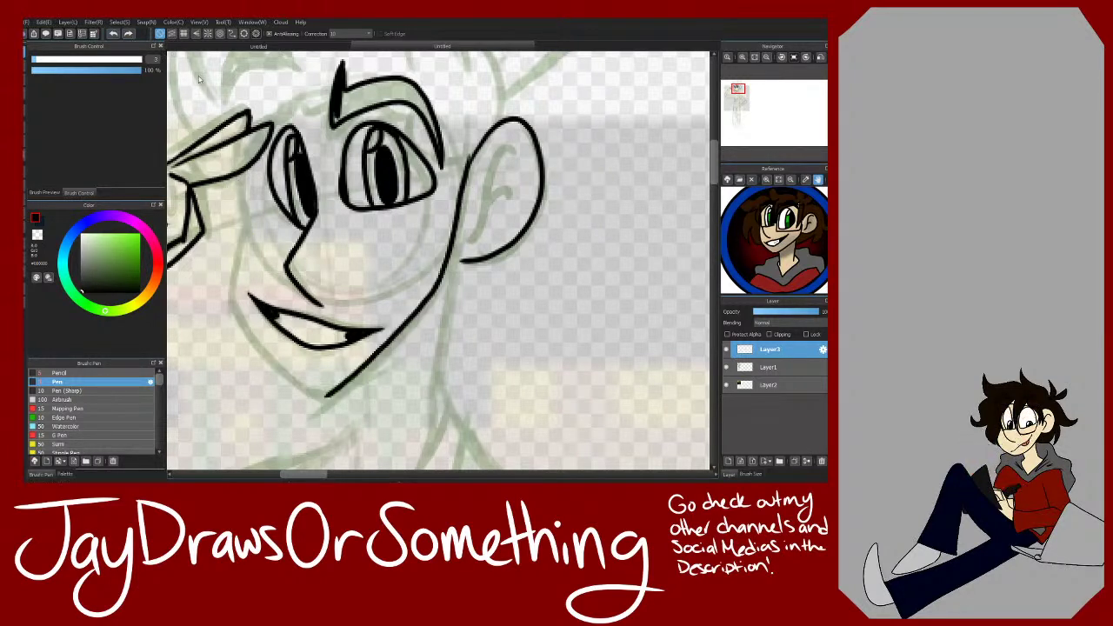